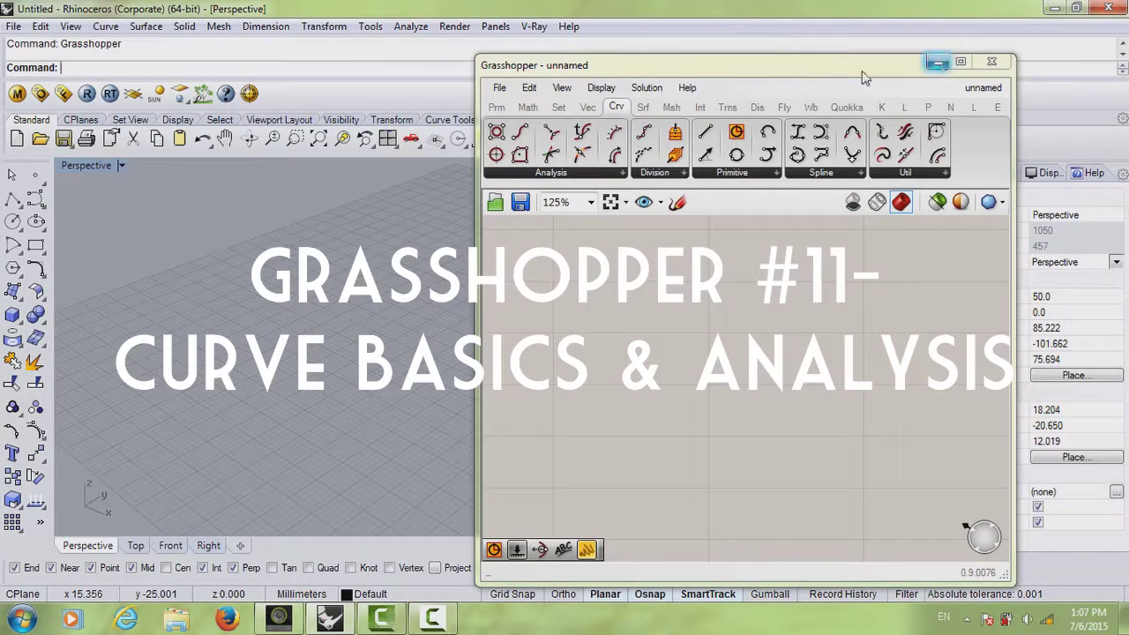
Minimize the Grasshopper window and switch the Rhino viewport to the Top view
left_click(937, 61)
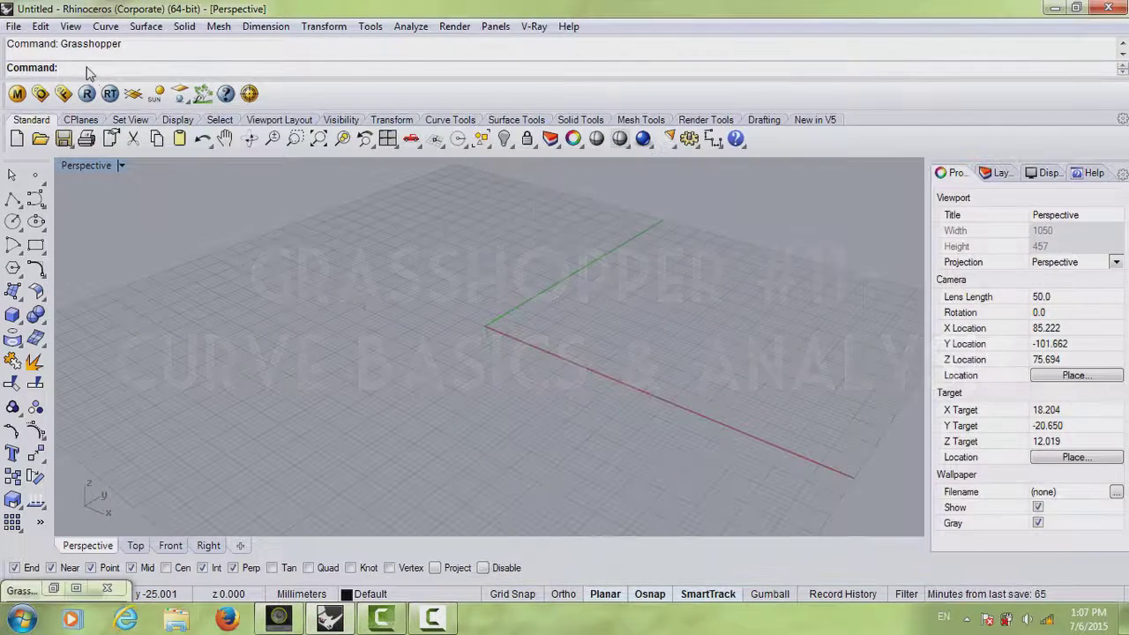
right_click_drag(446, 355, 493, 335)
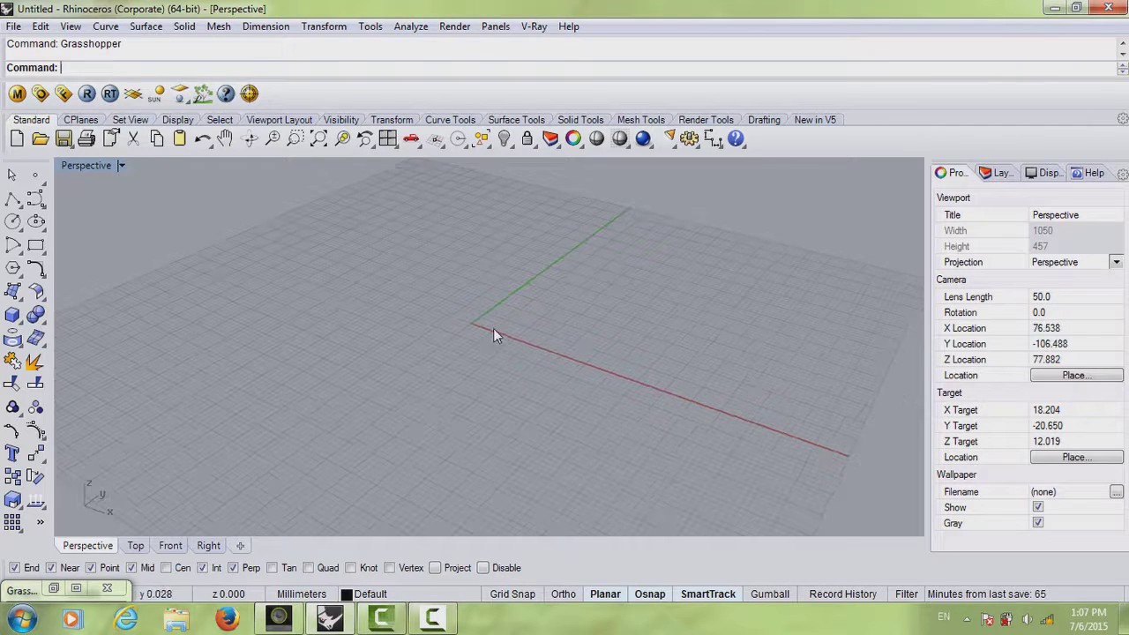
scroll(494, 329, "up", 3)
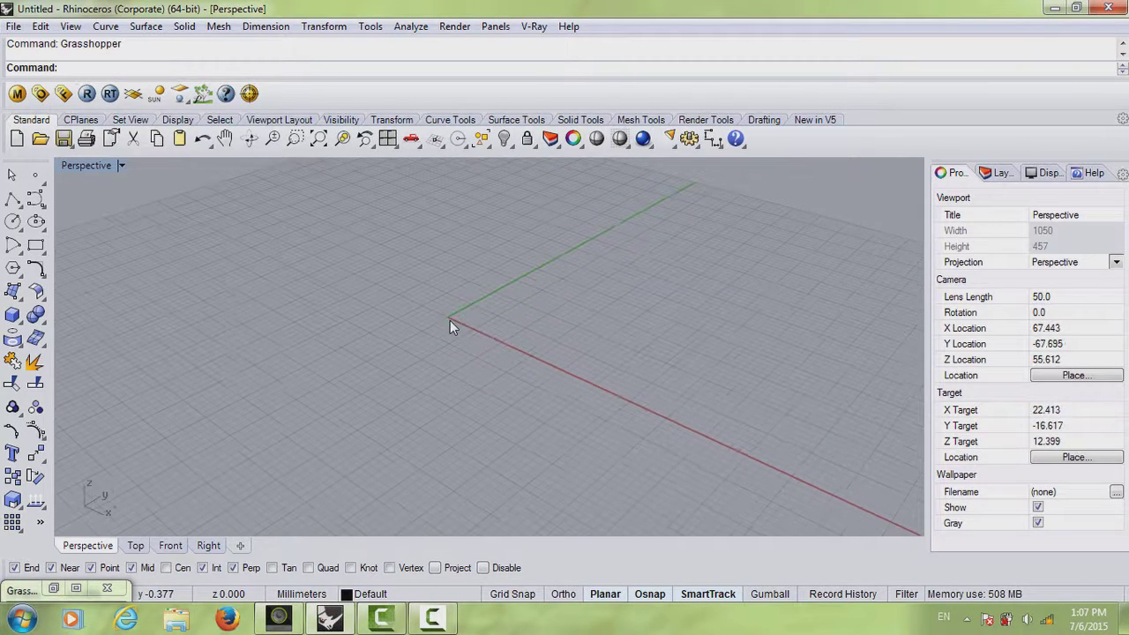
left_click(137, 545)
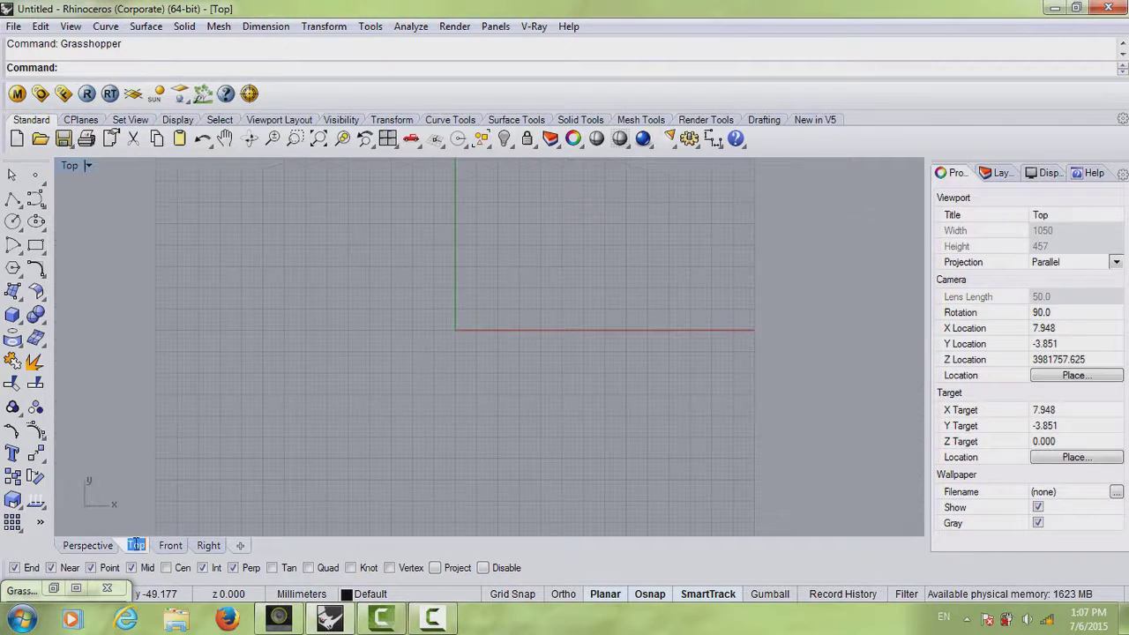
scroll(467, 333, "up", 3)
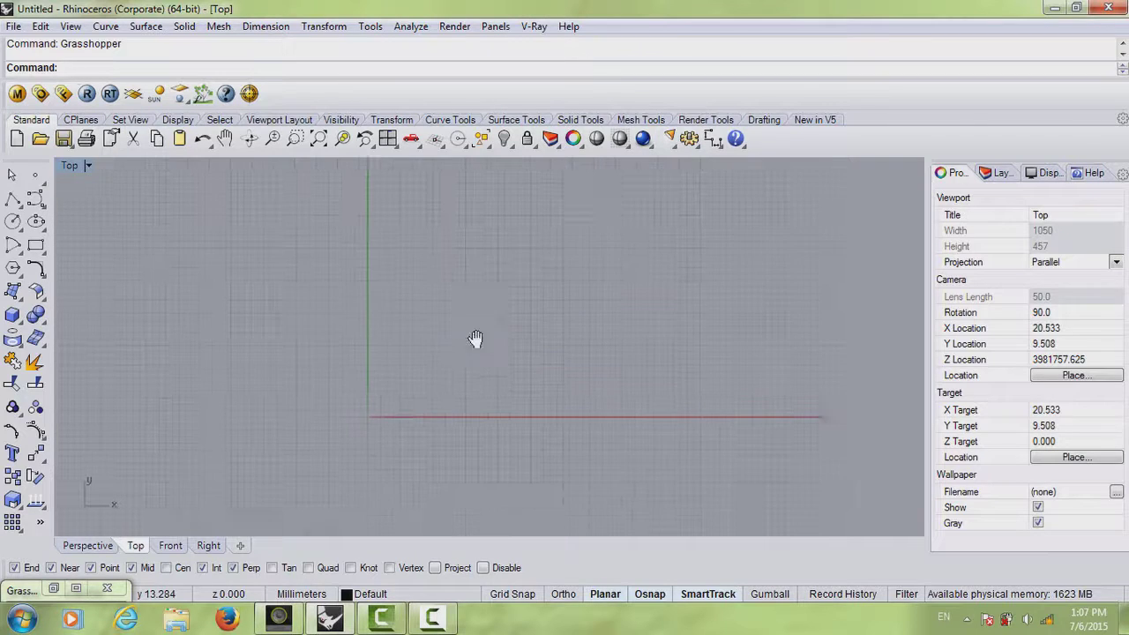
scroll(493, 340, "up", 3)
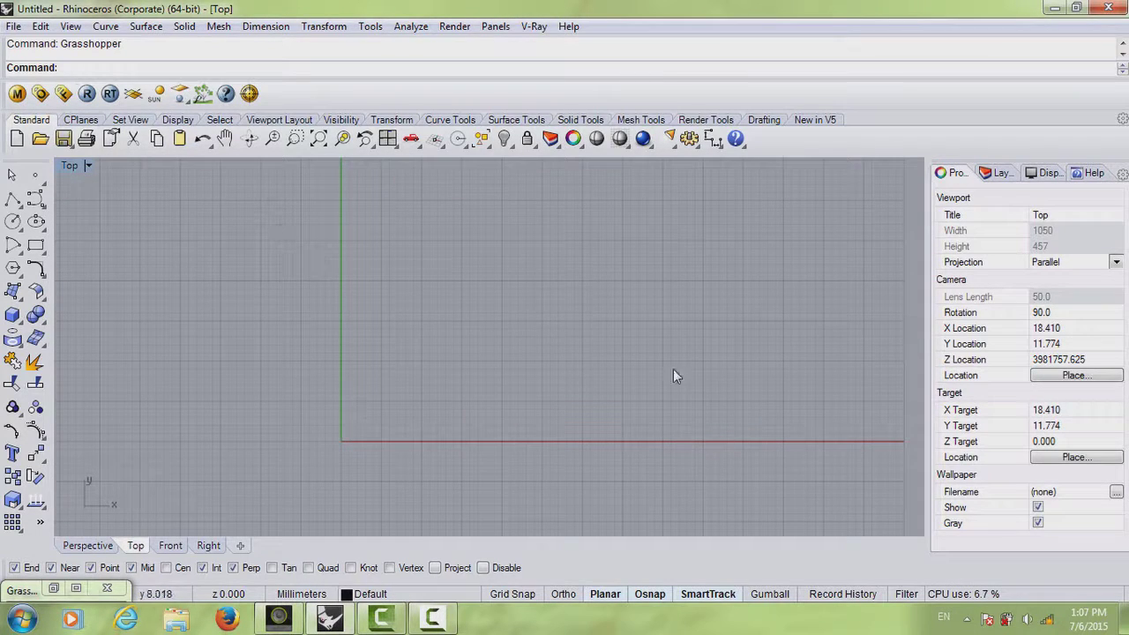
right_click_drag(551, 367, 550, 356)
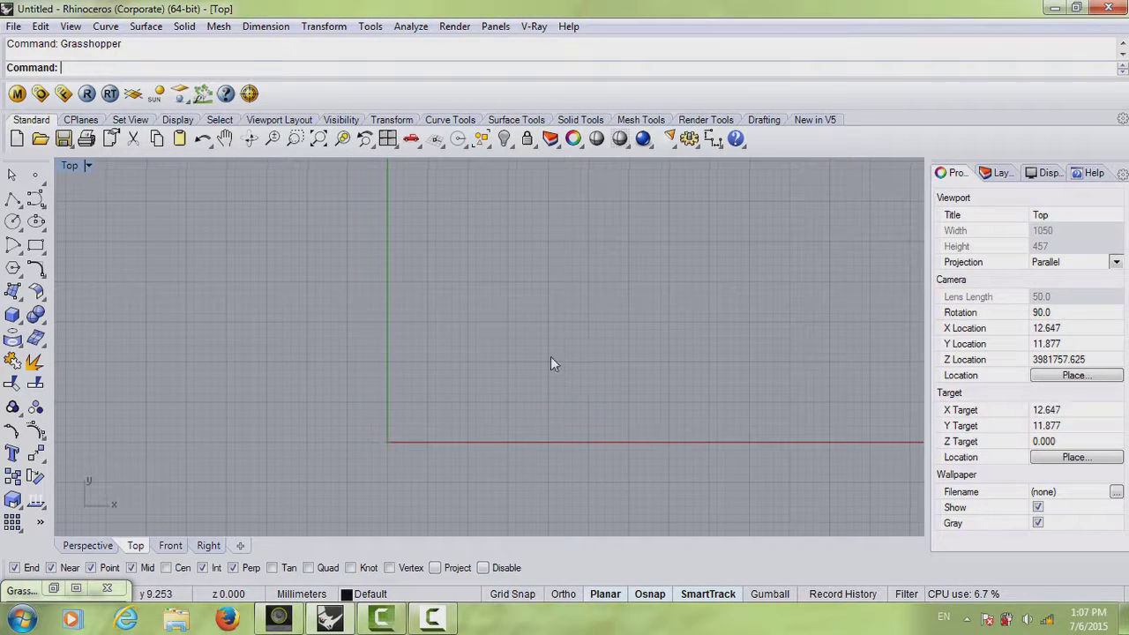
Place eleven points in a wavy row along the X axis, on both sides of the origin, with the Multiple Points command
left_click(42, 182)
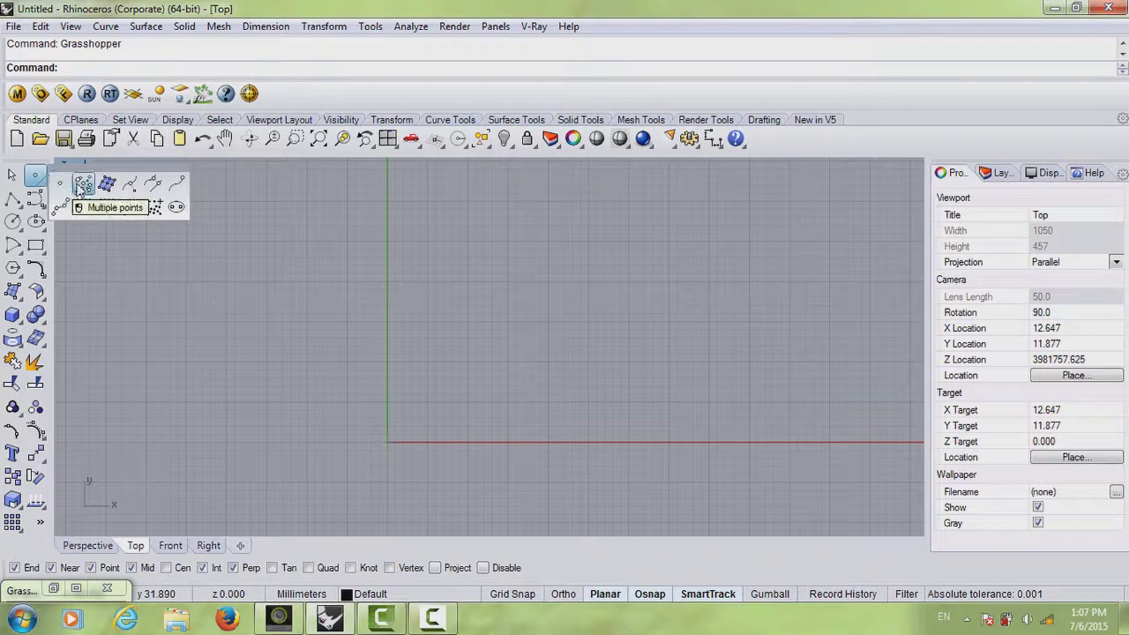
left_click(83, 183)
left_click(153, 312)
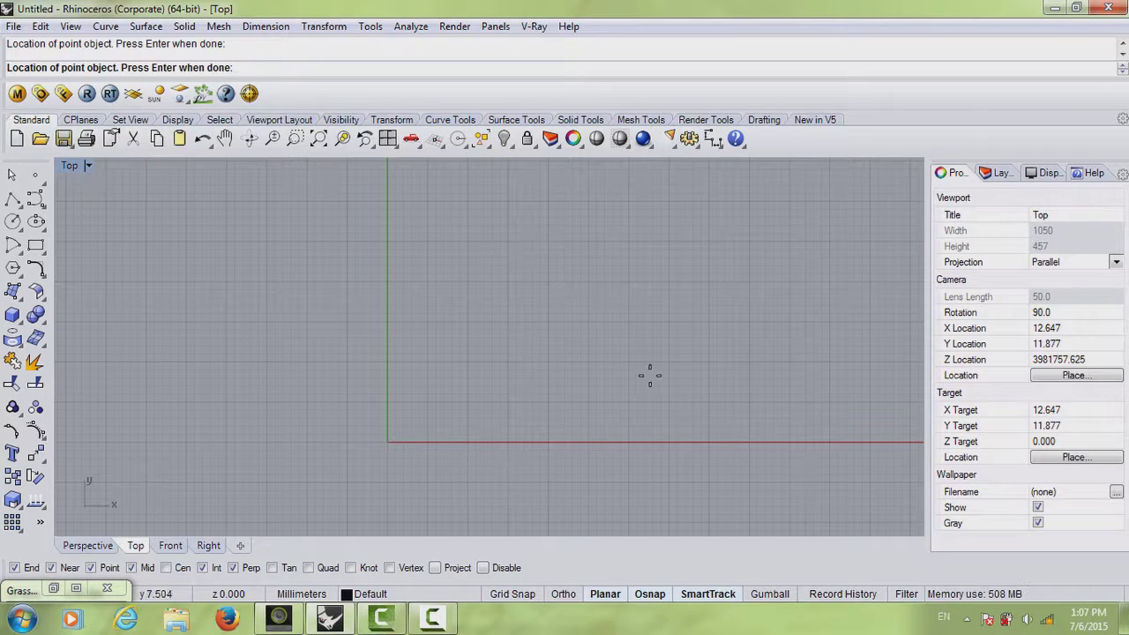
right_click(832, 391)
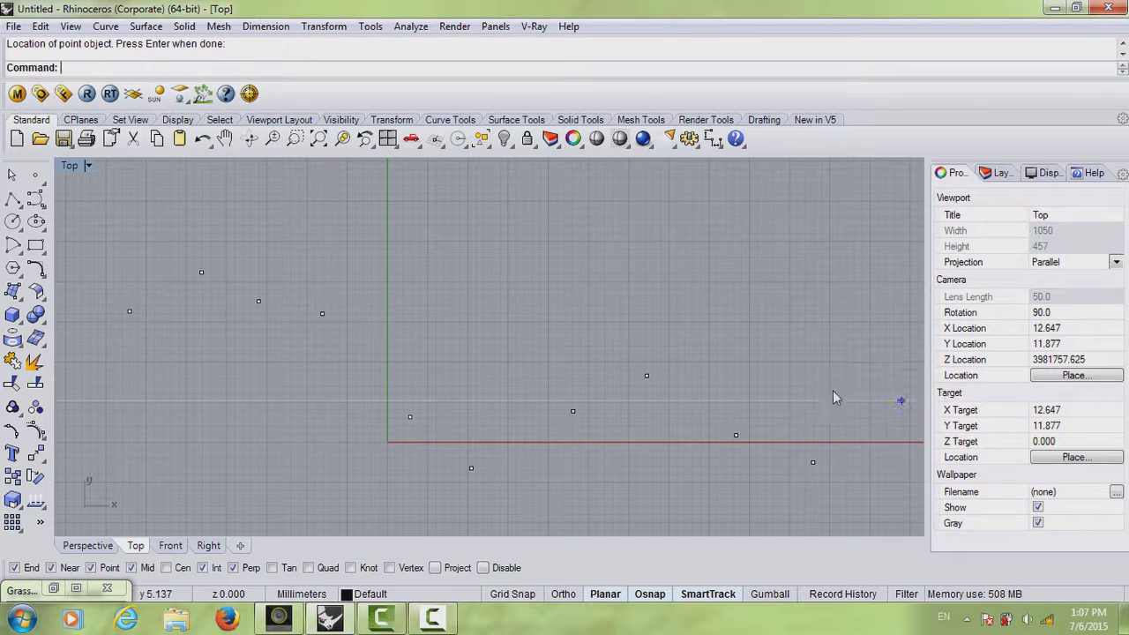
right_click_drag(688, 381, 493, 297)
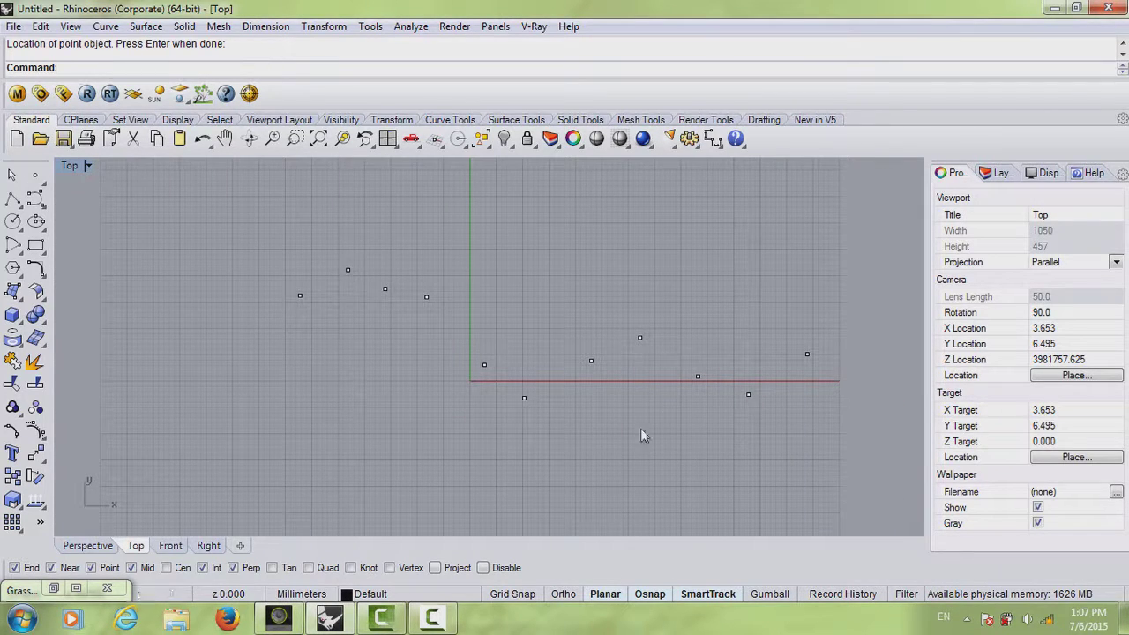
right_click_drag(736, 396, 667, 404)
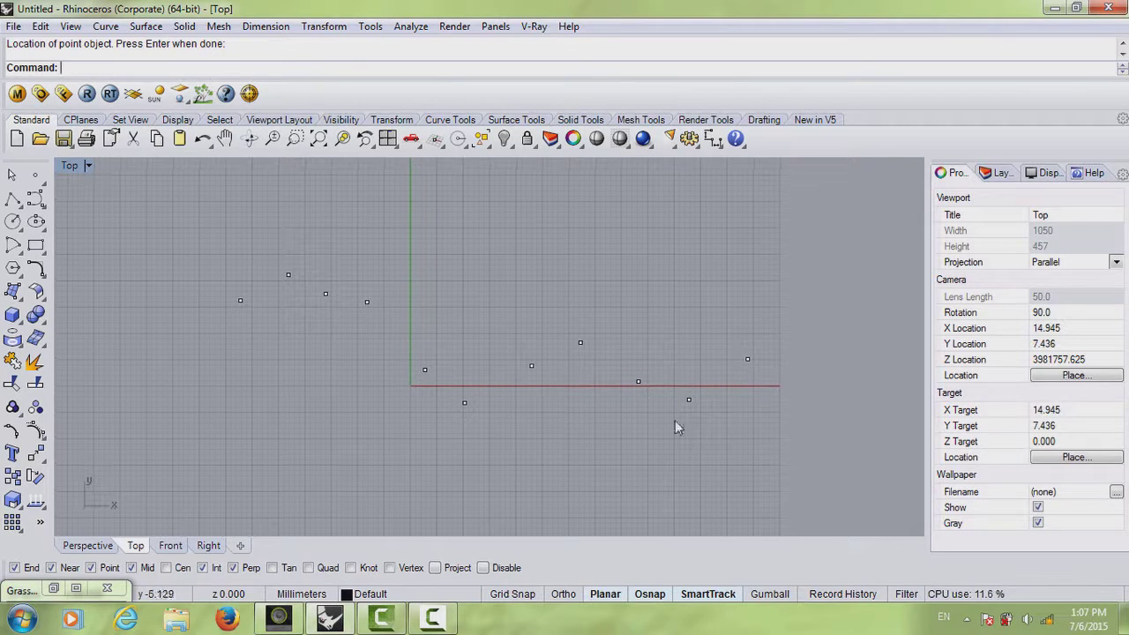
Restore the Grasshopper window beside the points and add a Point parameter to the canvas
left_click(53, 589)
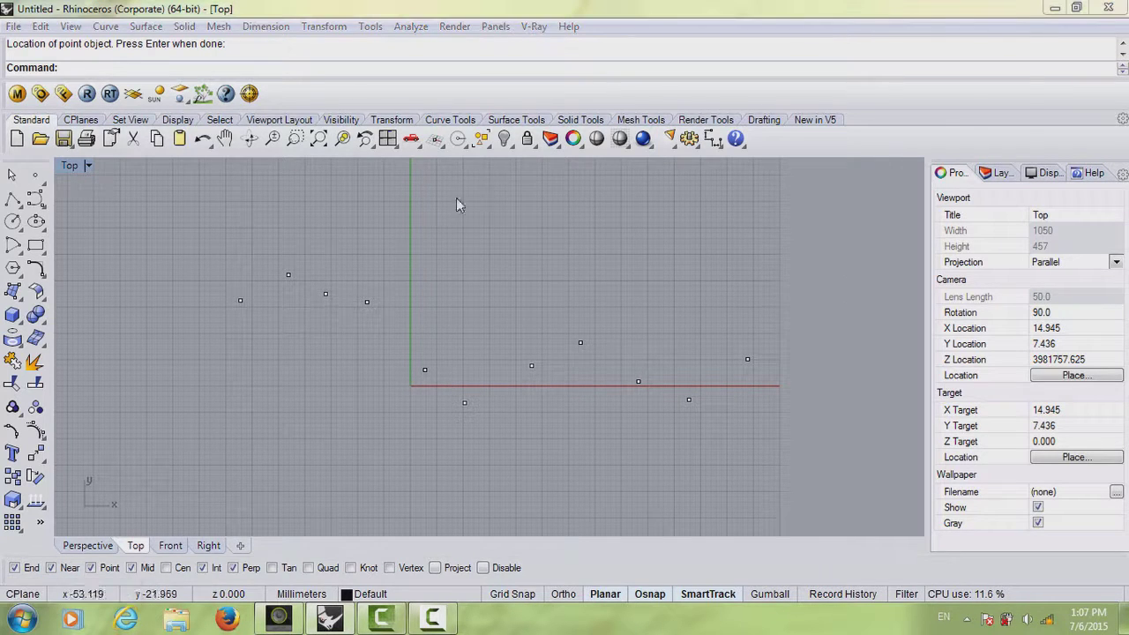
left_click_drag(617, 71, 654, 74)
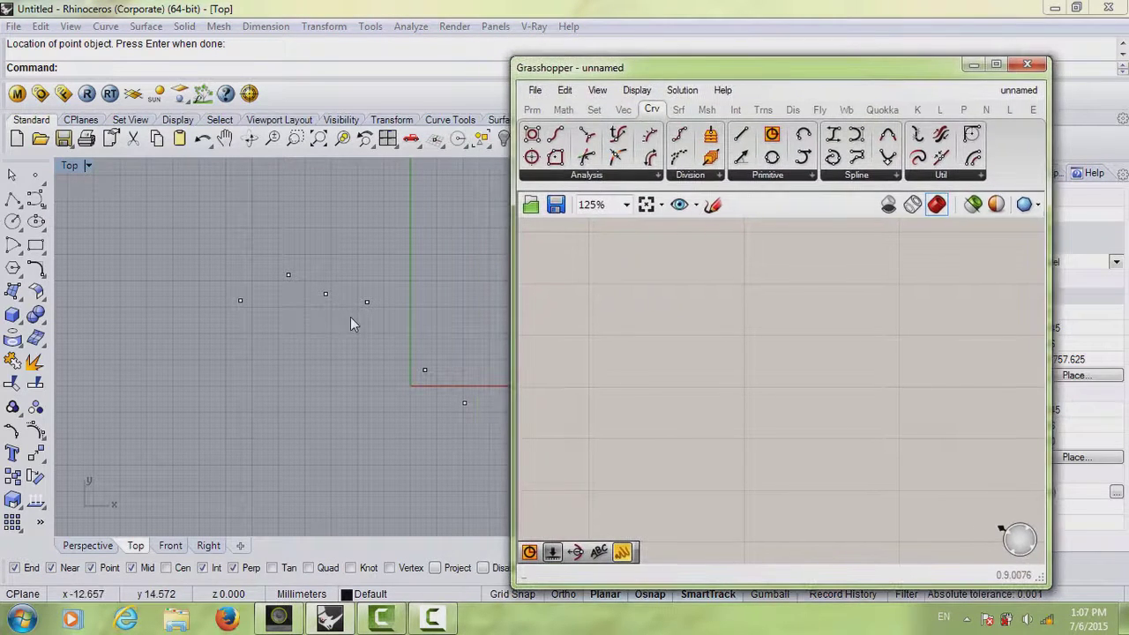
right_click_drag(350, 316, 310, 315)
double_click(718, 321)
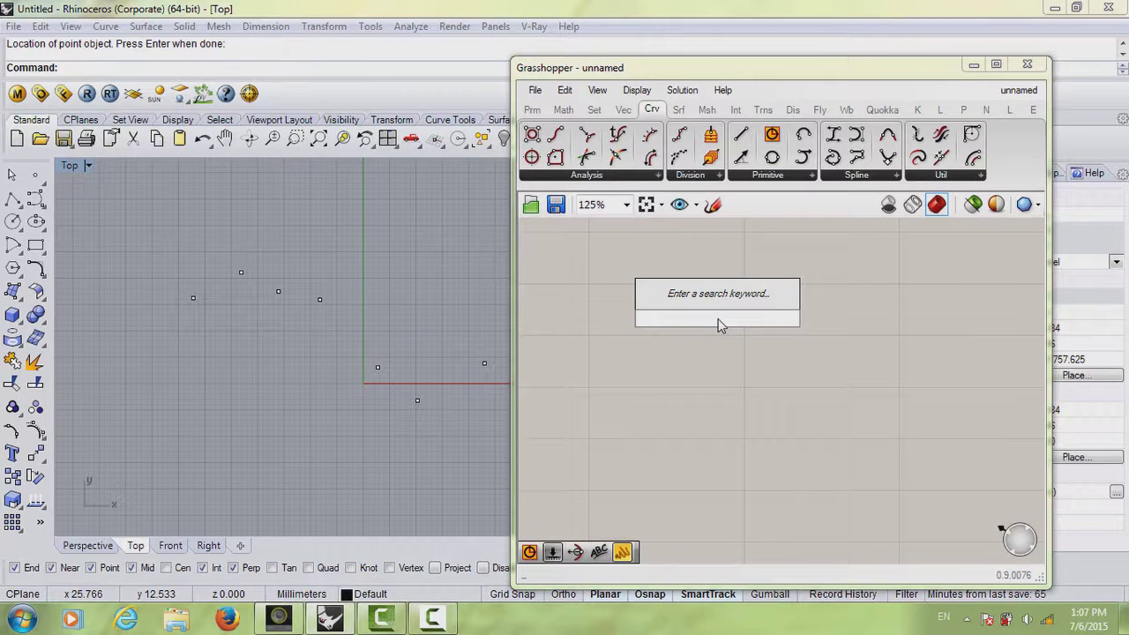
type("point")
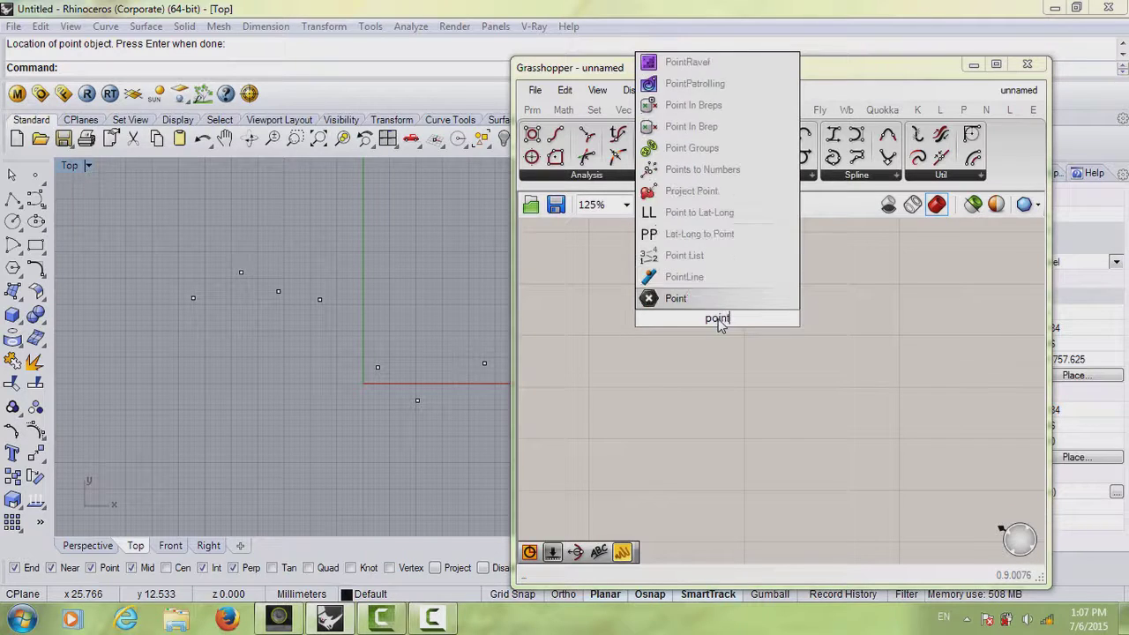
key("Return")
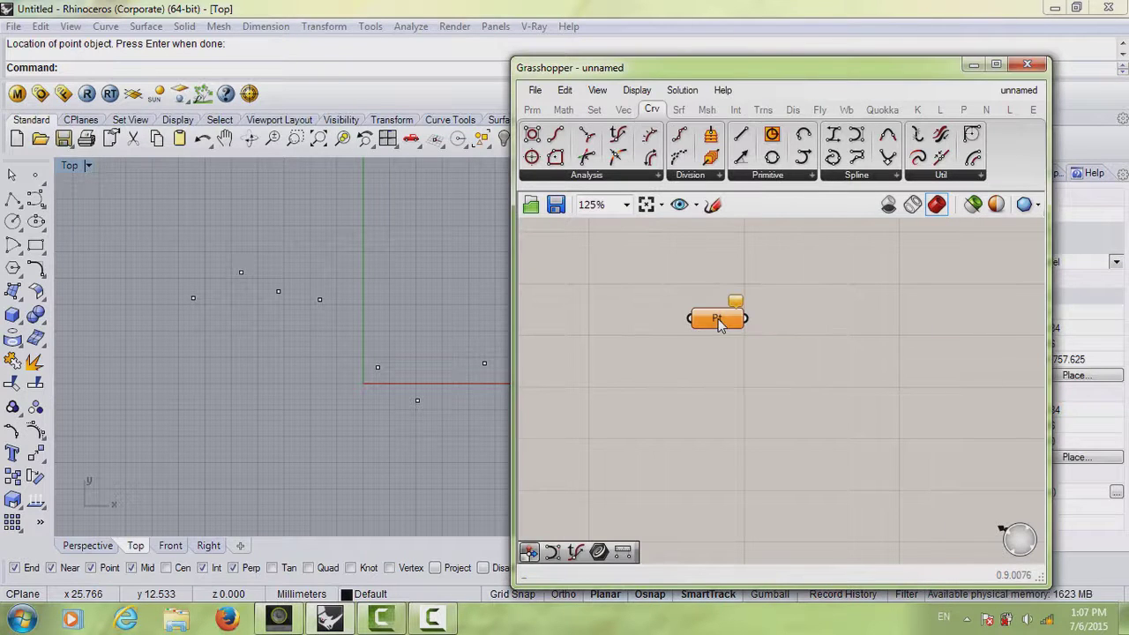
Reference all eleven Rhino points in the Point parameter and reposition it slightly on the canvas
right_click(717, 319)
left_click(791, 471)
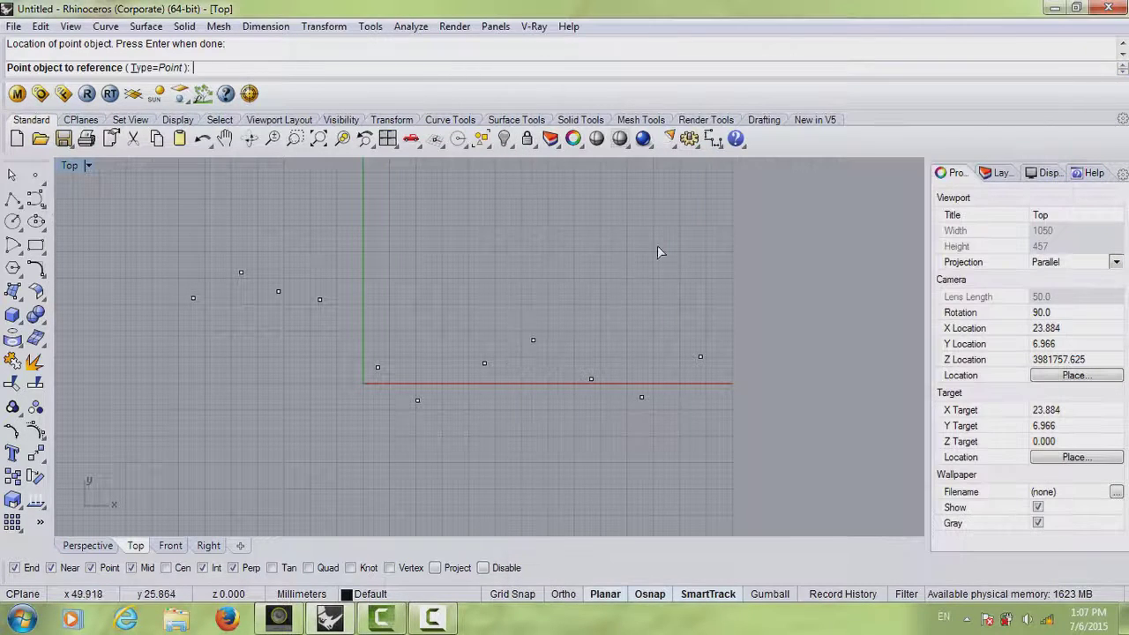
key("ctrl+a")
right_click(273, 410)
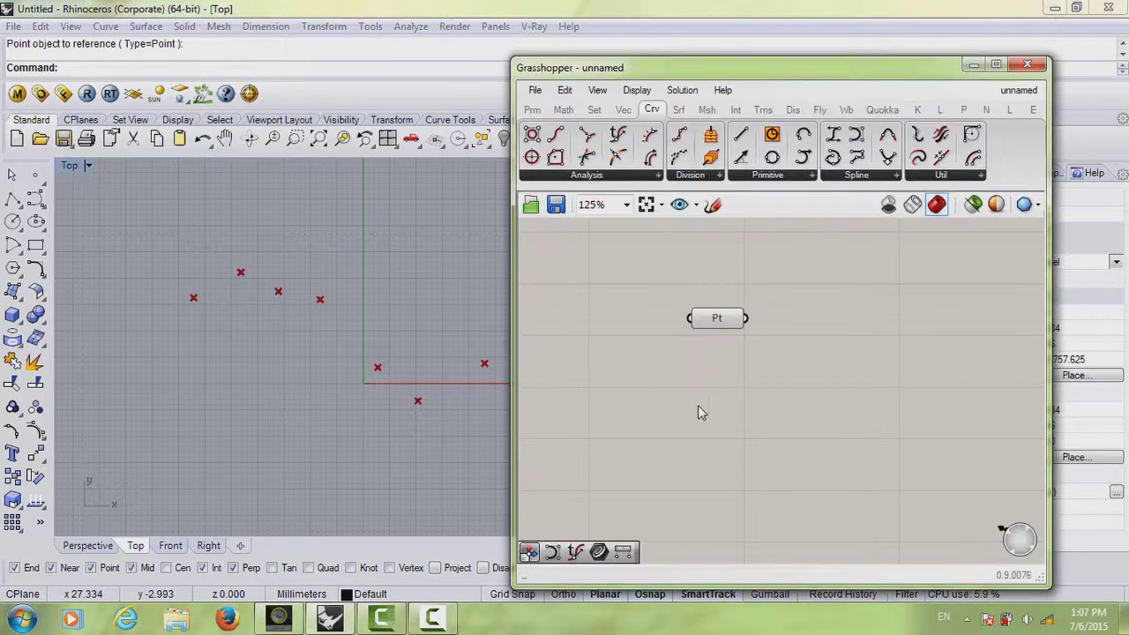
mouse_move(705, 323)
left_mouse_down()
mouse_move(682, 340)
mouse_move(695, 328)
left_mouse_up()
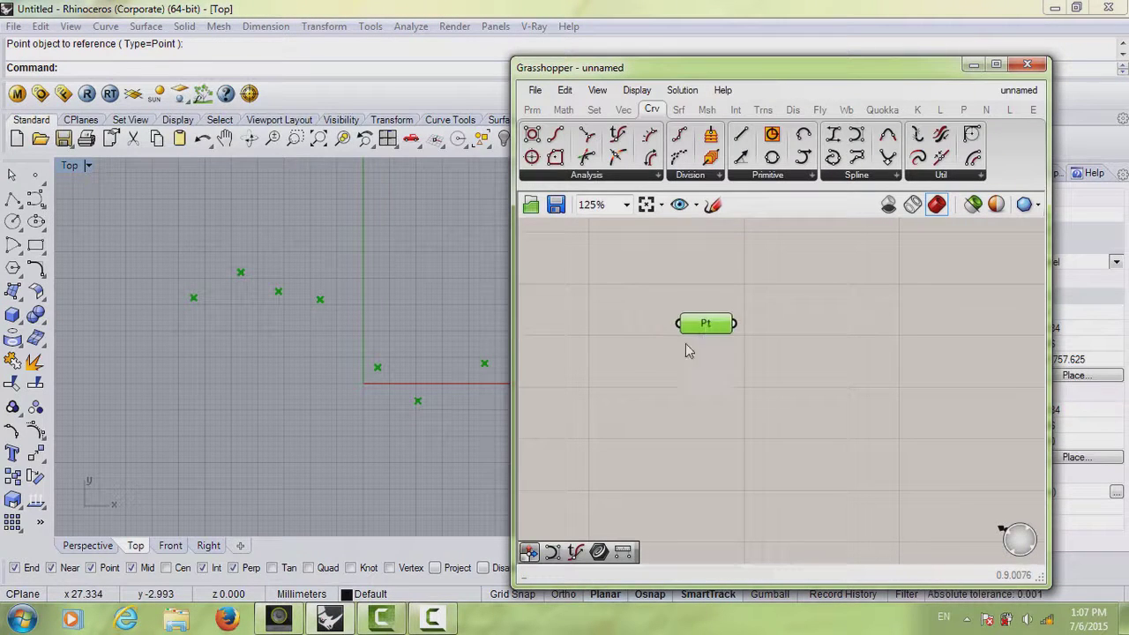
left_click(667, 374)
scroll(667, 374, "down", 1)
right_click_drag(326, 370, 340, 370)
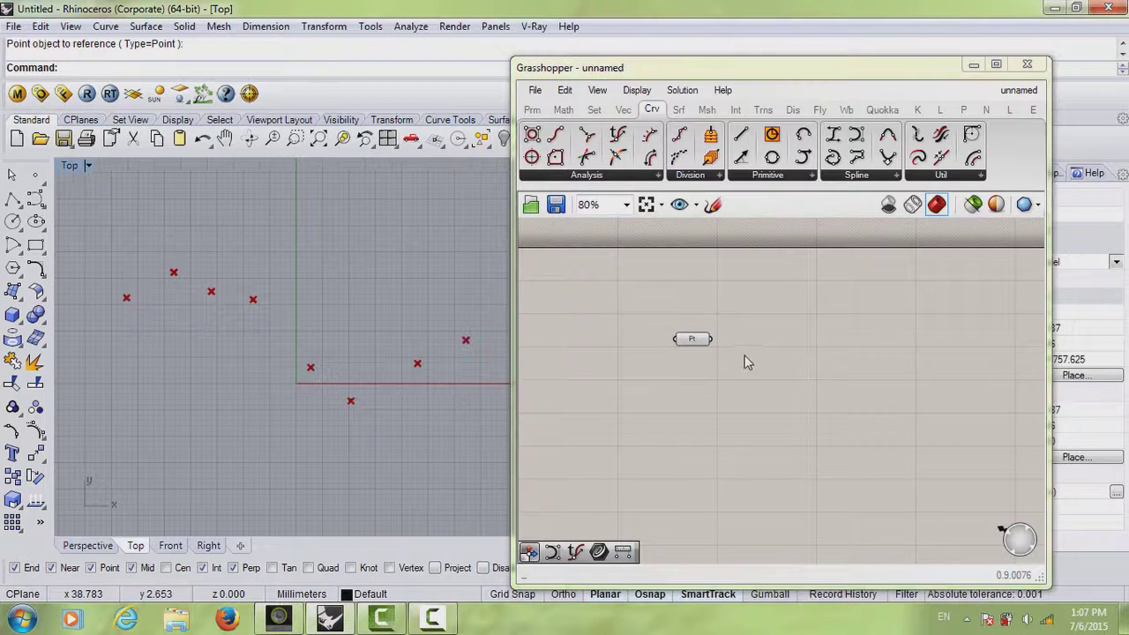
left_click(689, 340)
left_click(795, 390)
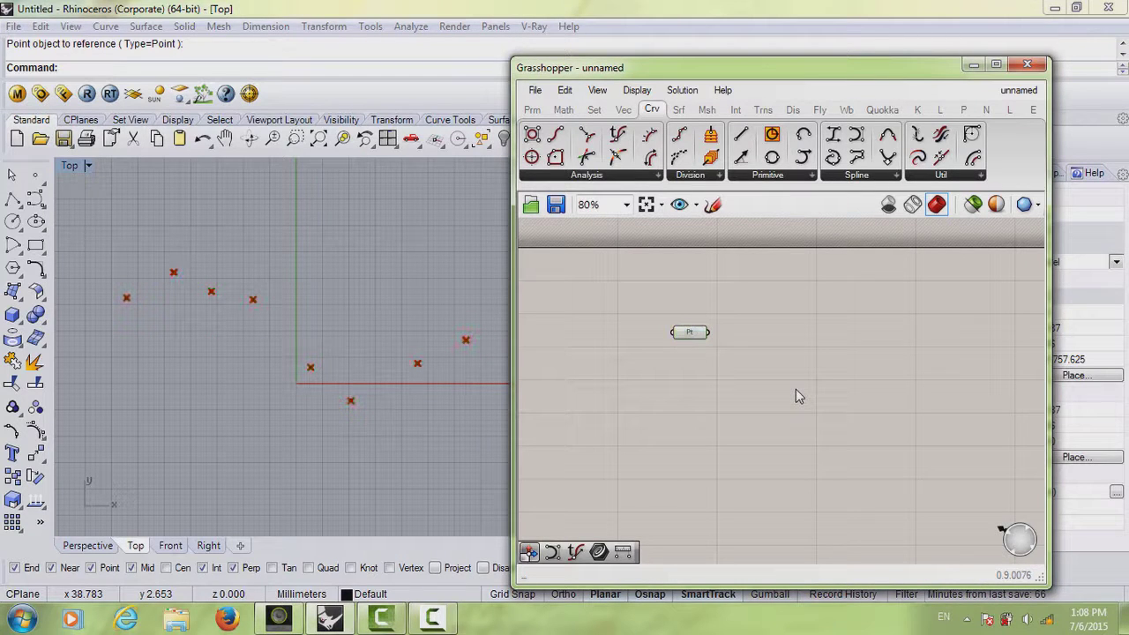
double_click(796, 391)
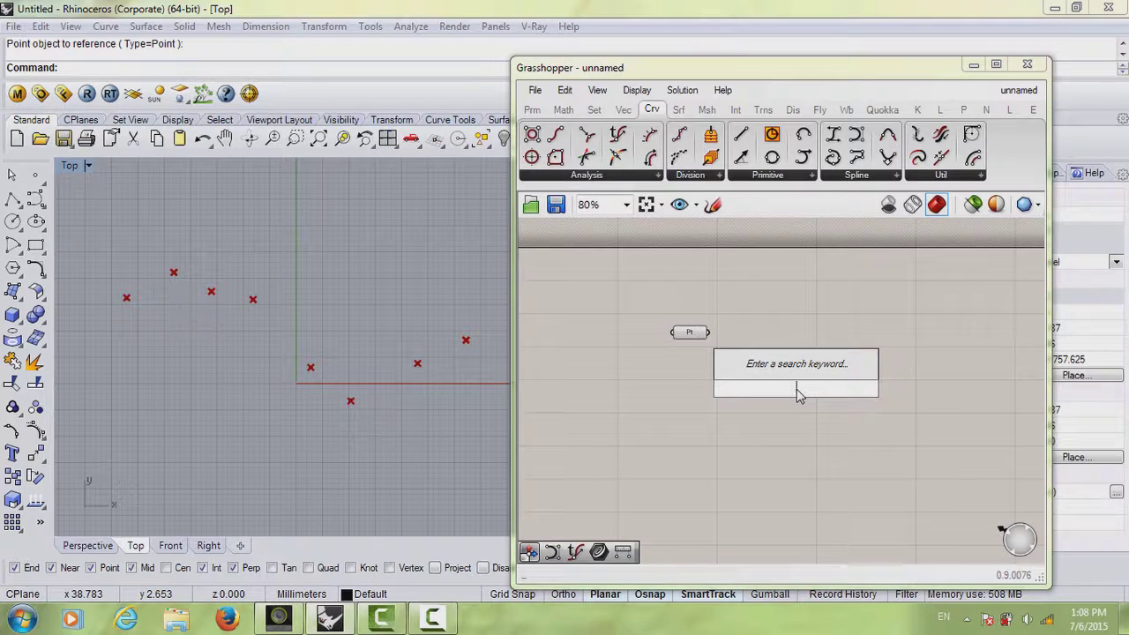
type("nub")
key("BackSpace")
type("r")
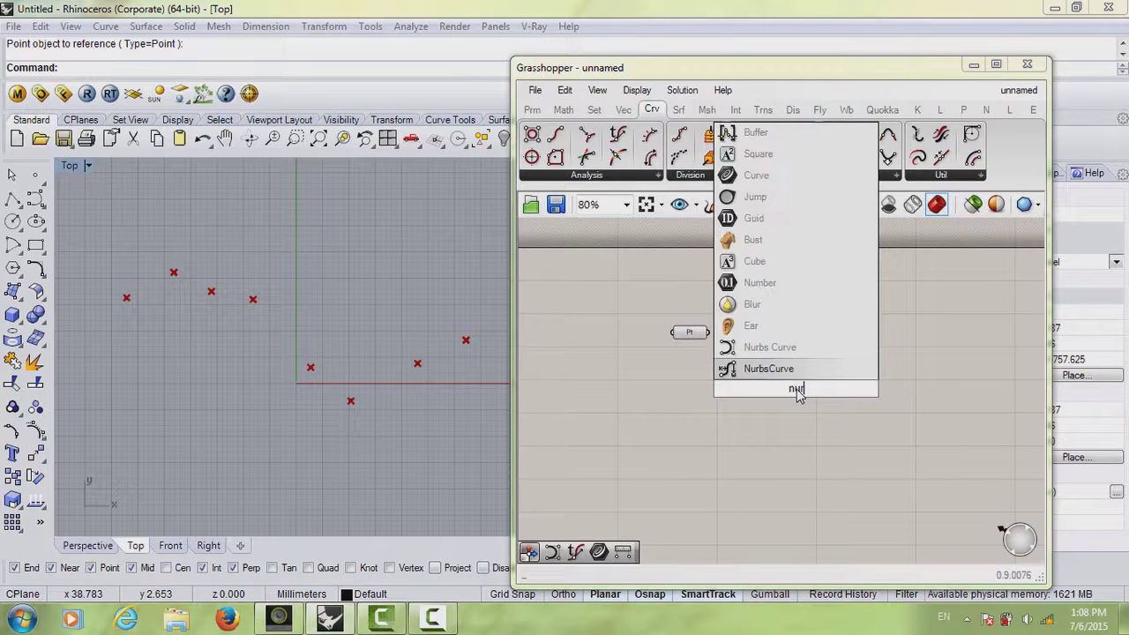
key("Escape")
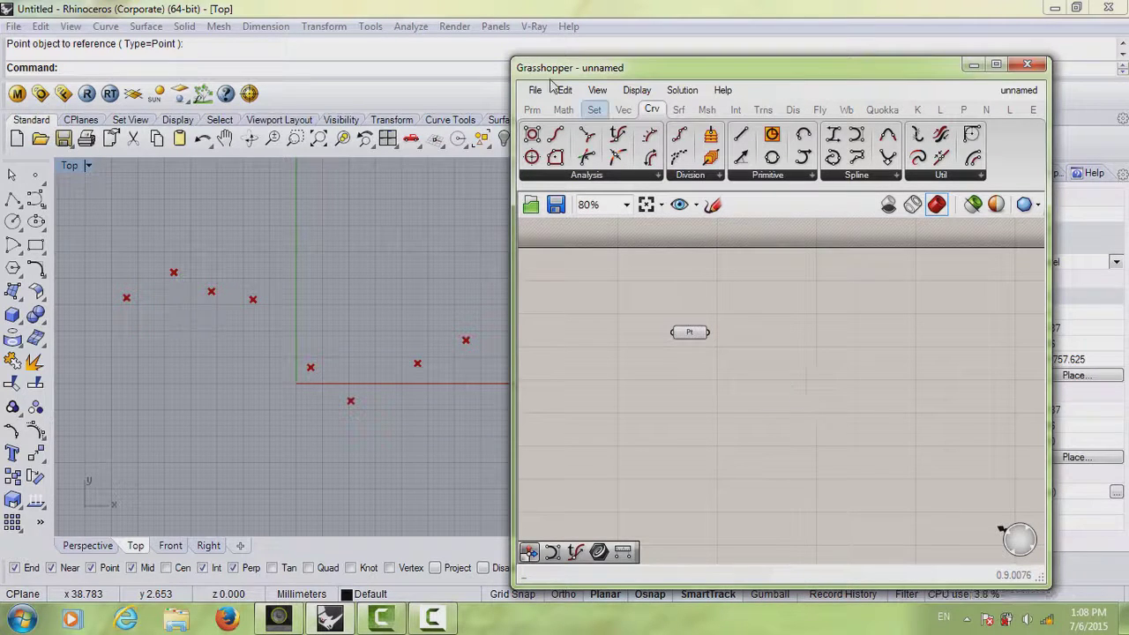
Look through the Primitive and Spline groups of Grasshopper's curve components
left_click(531, 112)
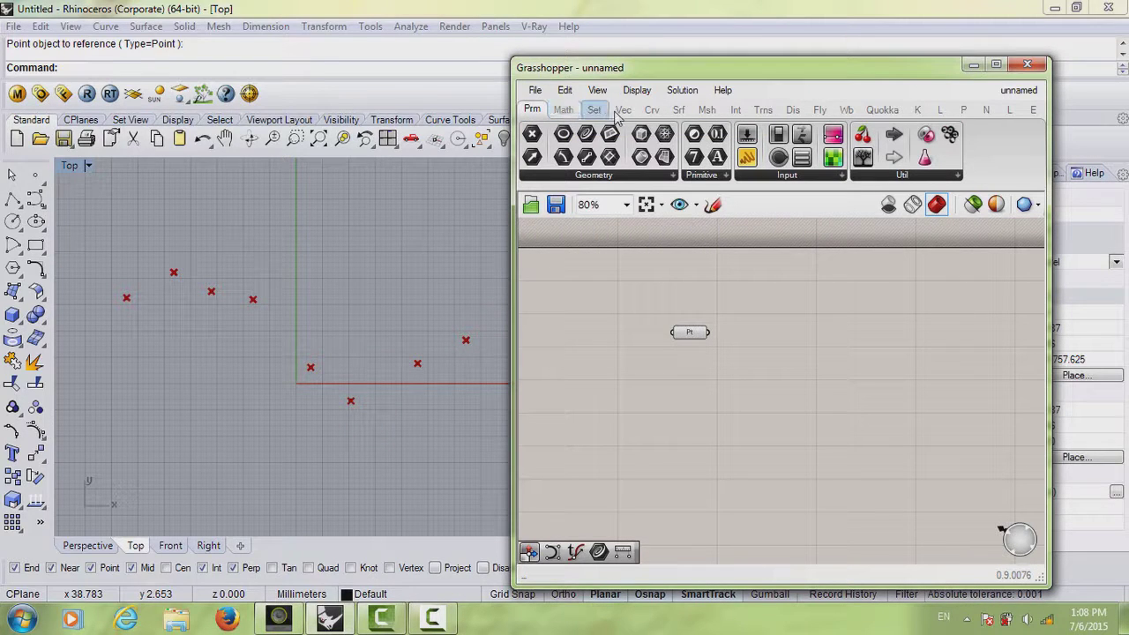
left_click(653, 113)
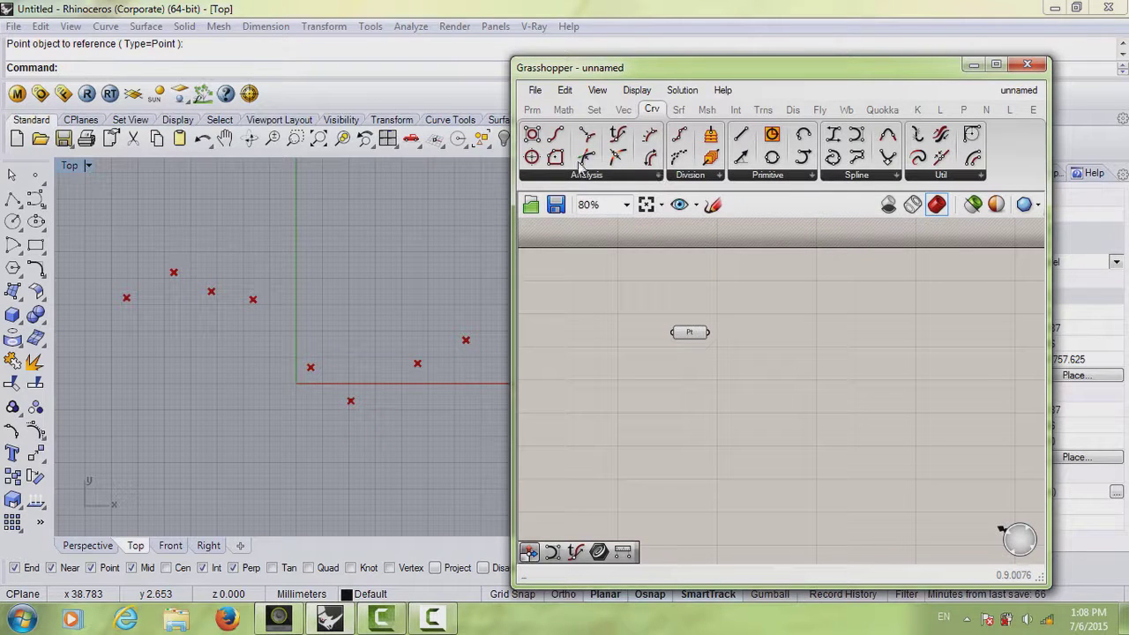
left_click(773, 176)
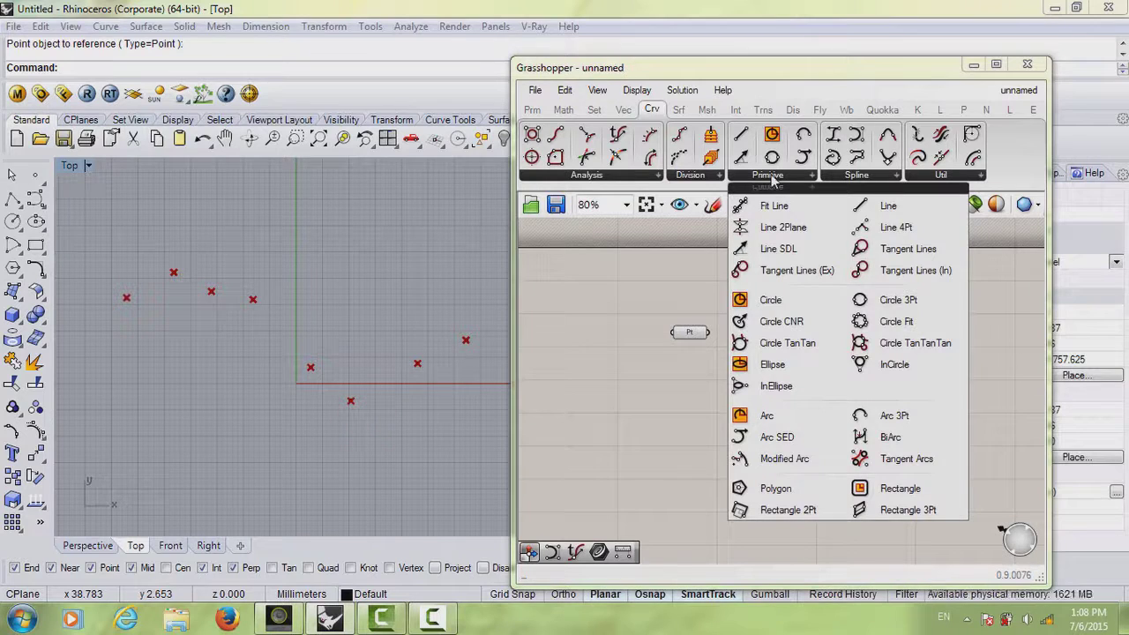
left_click(848, 176)
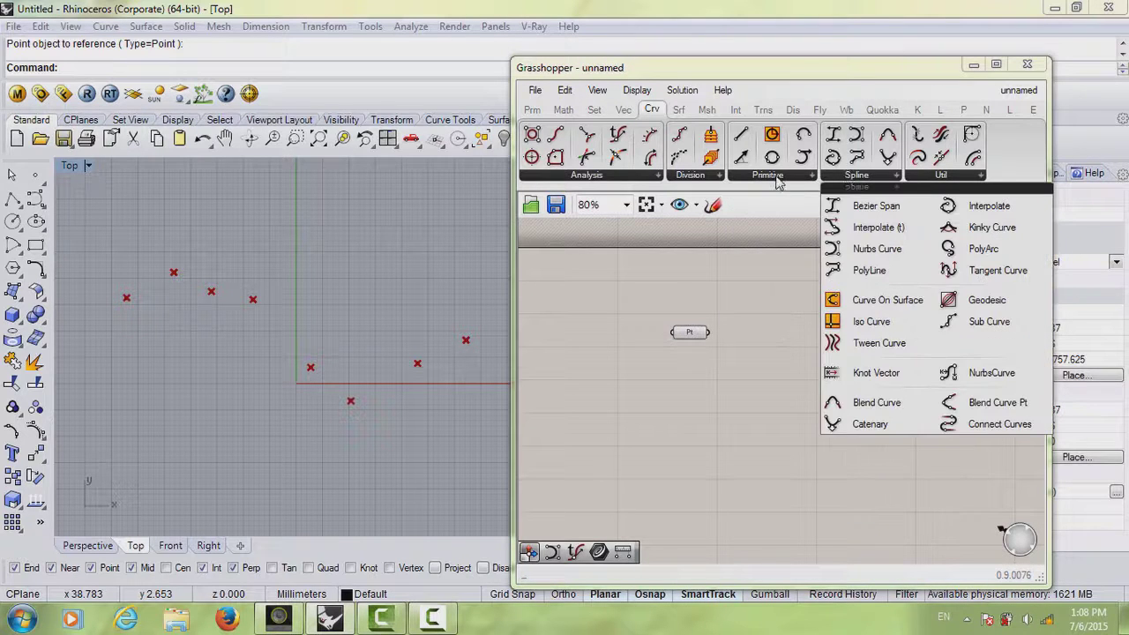
left_click(776, 176)
left_click(845, 177)
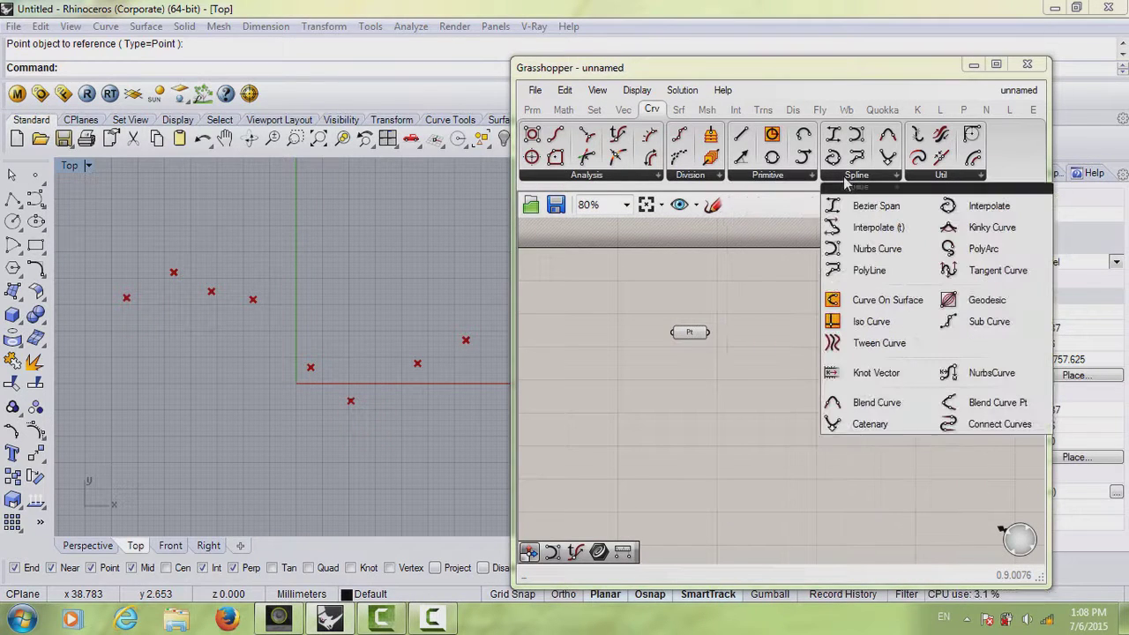
left_click(792, 178)
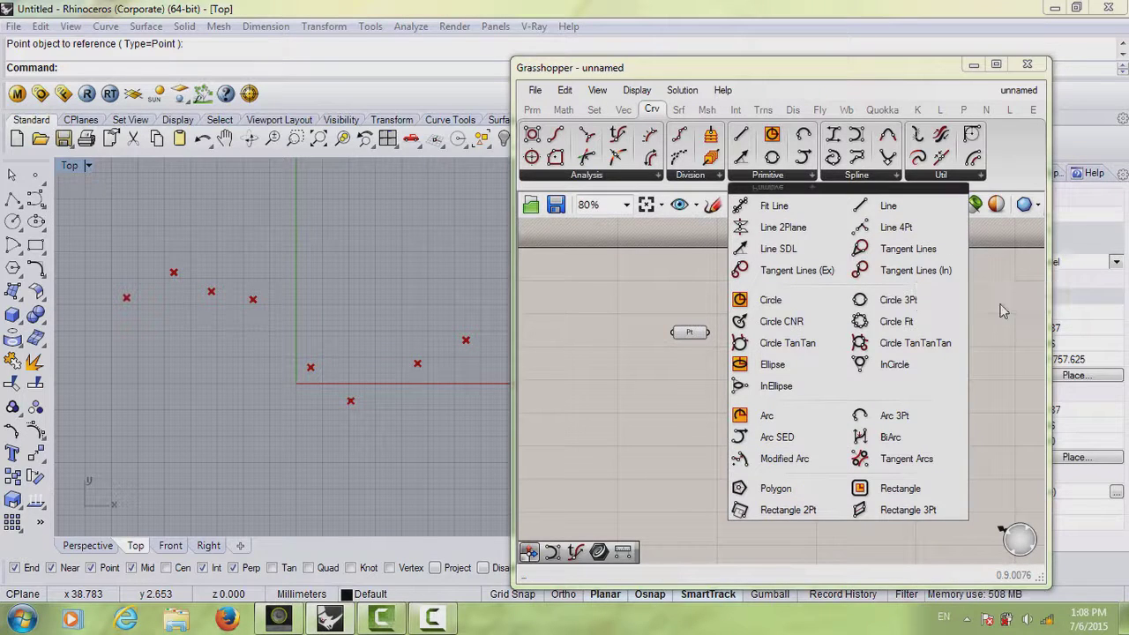
Add a Nurbs Curve component to the canvas, a little below and well apart from the Point parameter
scroll(691, 355, "up", 2)
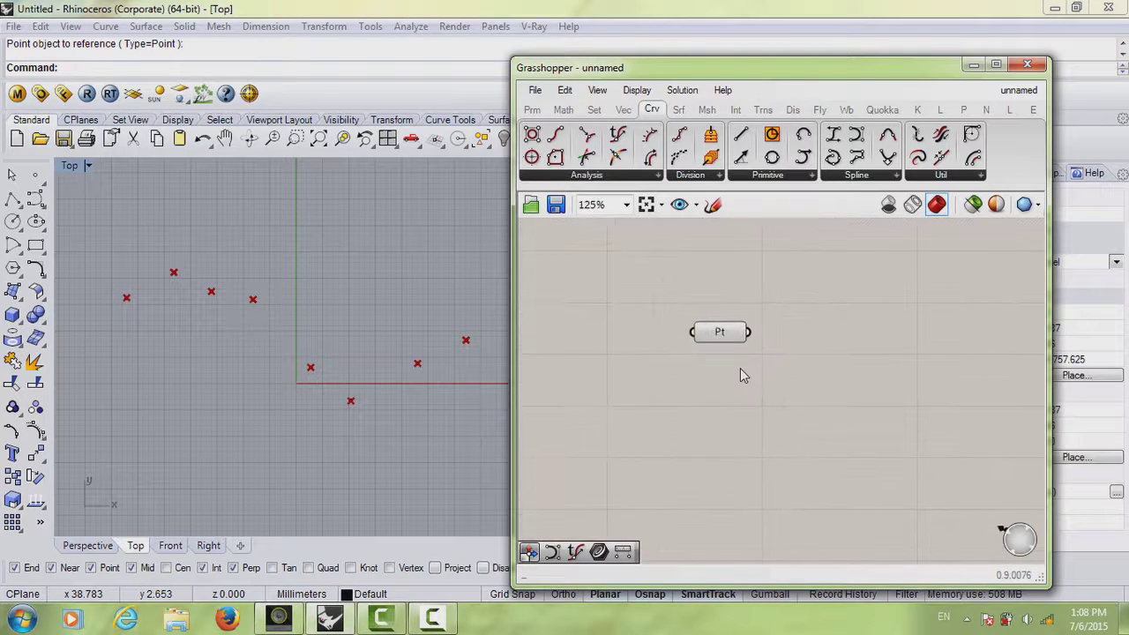
scroll(743, 373, "down", 1)
scroll(752, 358, "down", 1)
double_click(871, 367)
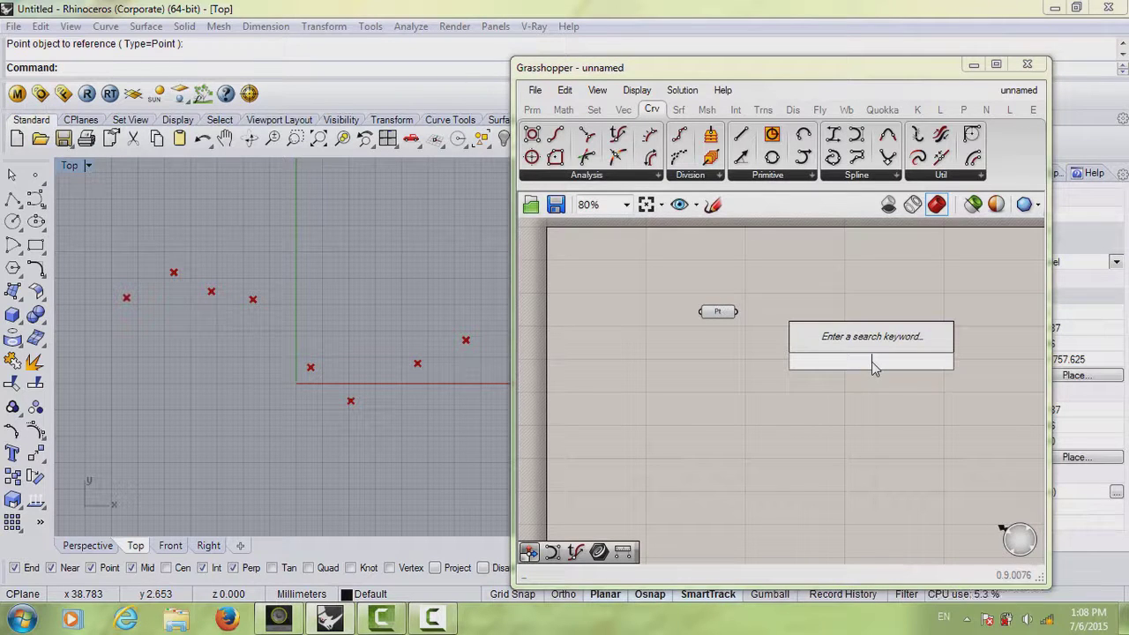
type("nurb")
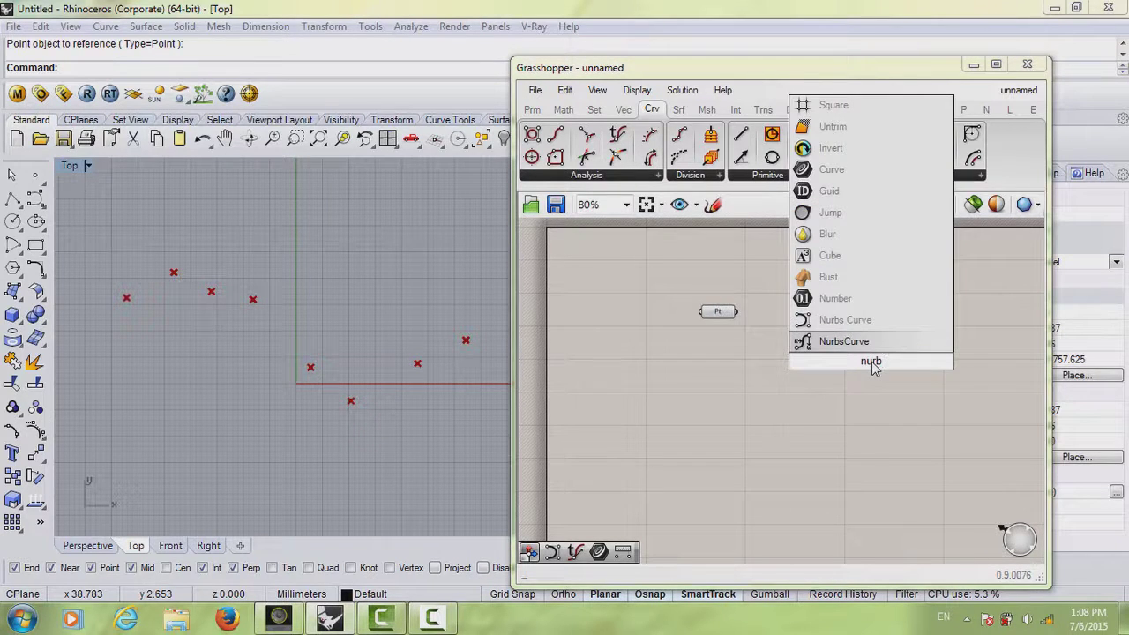
type("s")
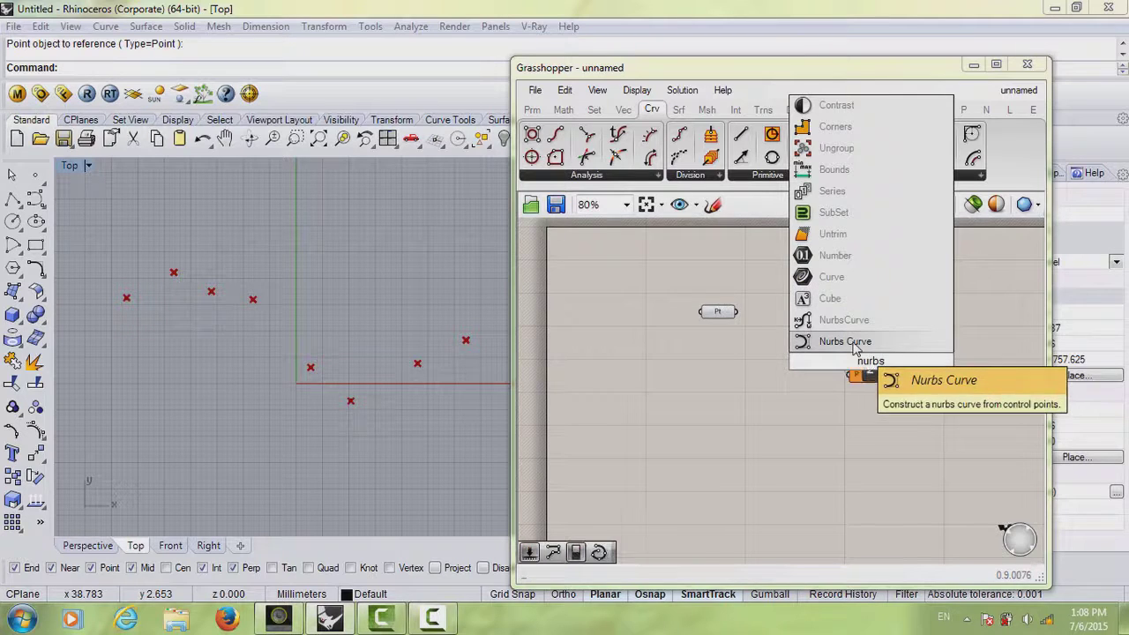
left_click(860, 344)
Move the Point parameter further from the Nurbs Curve component and connect it to the vertices input
left_click_drag(727, 315, 692, 319)
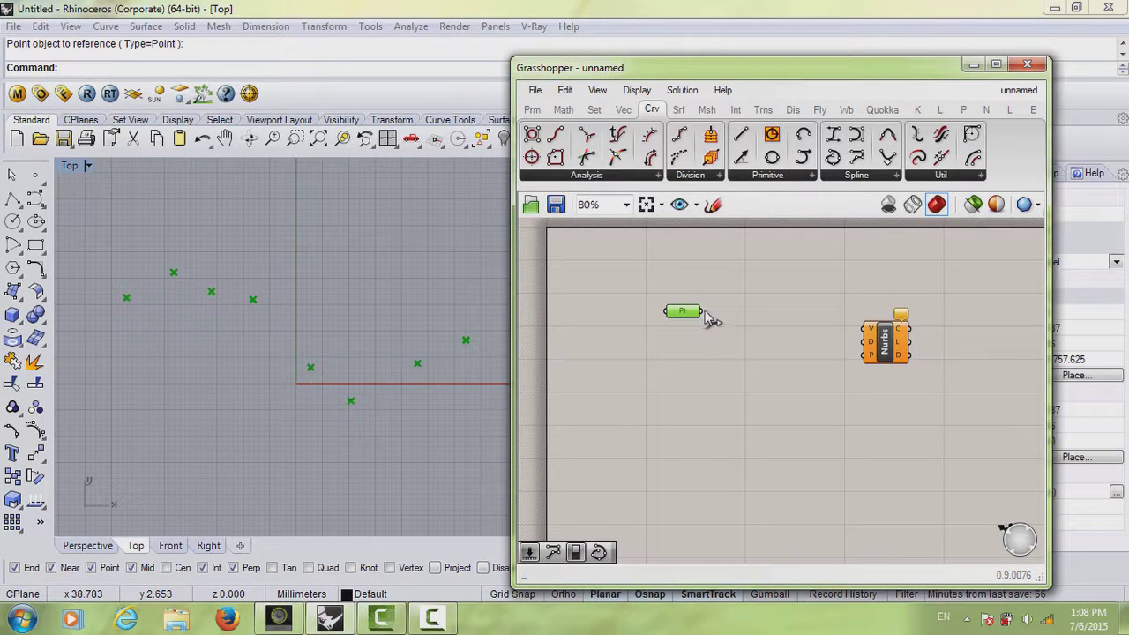
left_click_drag(704, 314, 870, 340)
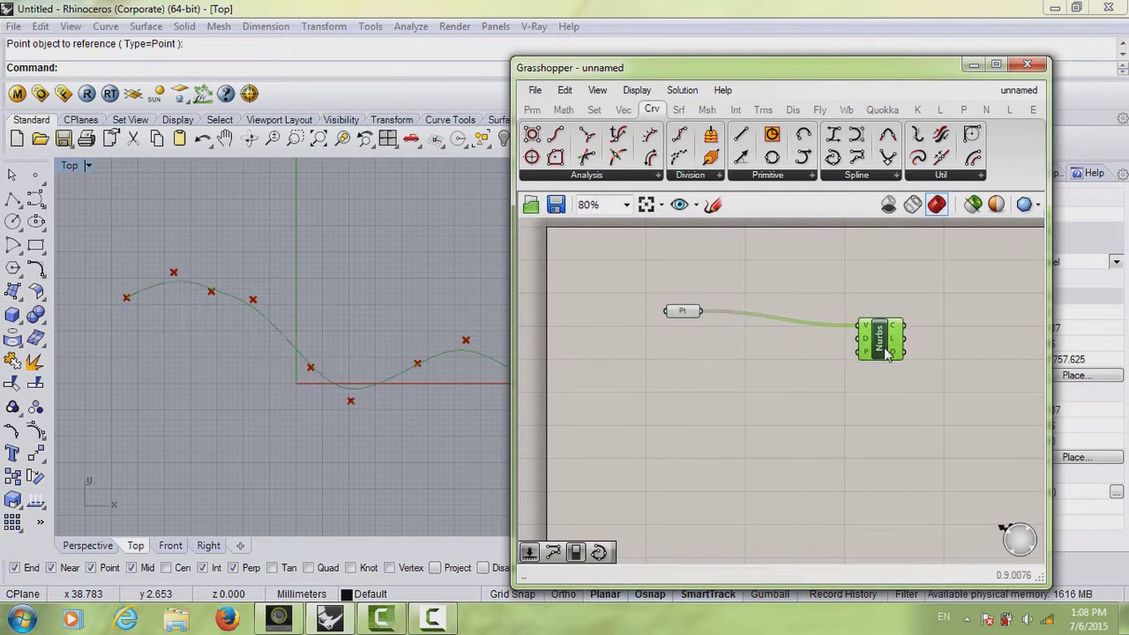
left_click(715, 351)
scroll(265, 336, "down", 2)
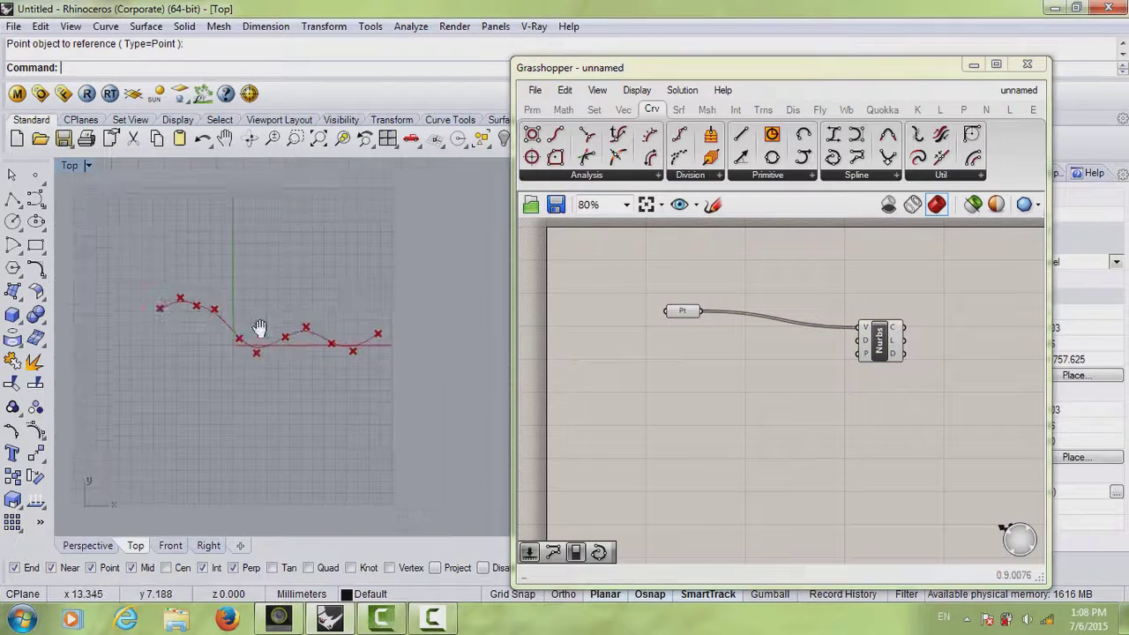
right_click_drag(252, 327, 225, 318)
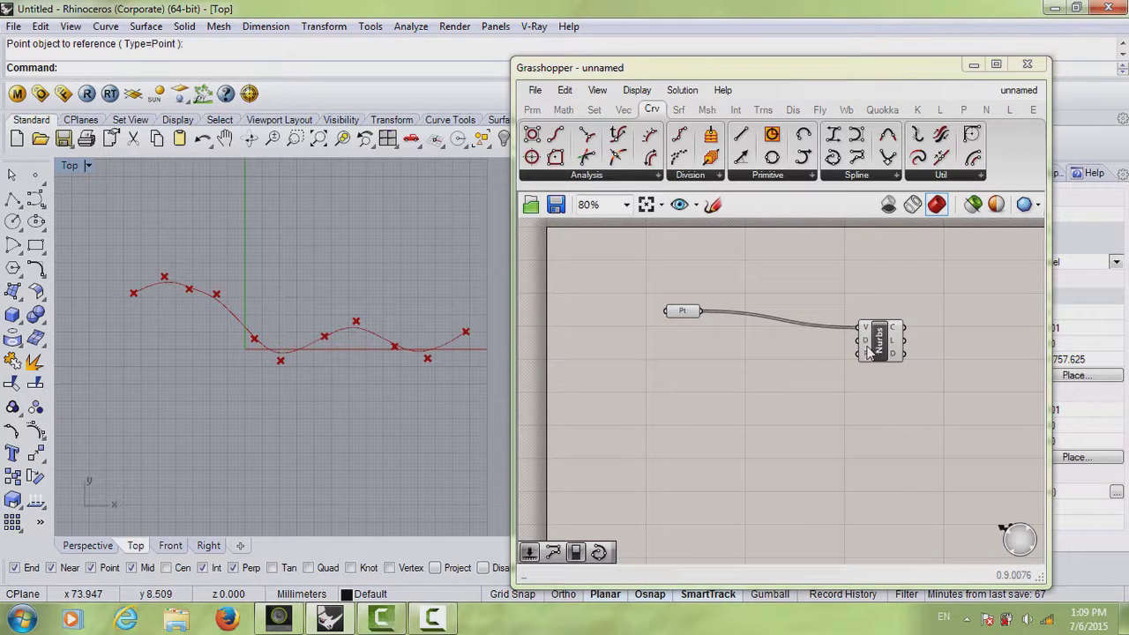
Add a number slider below the Point parameter and set its upper limit to 10
mouse_move(865, 345)
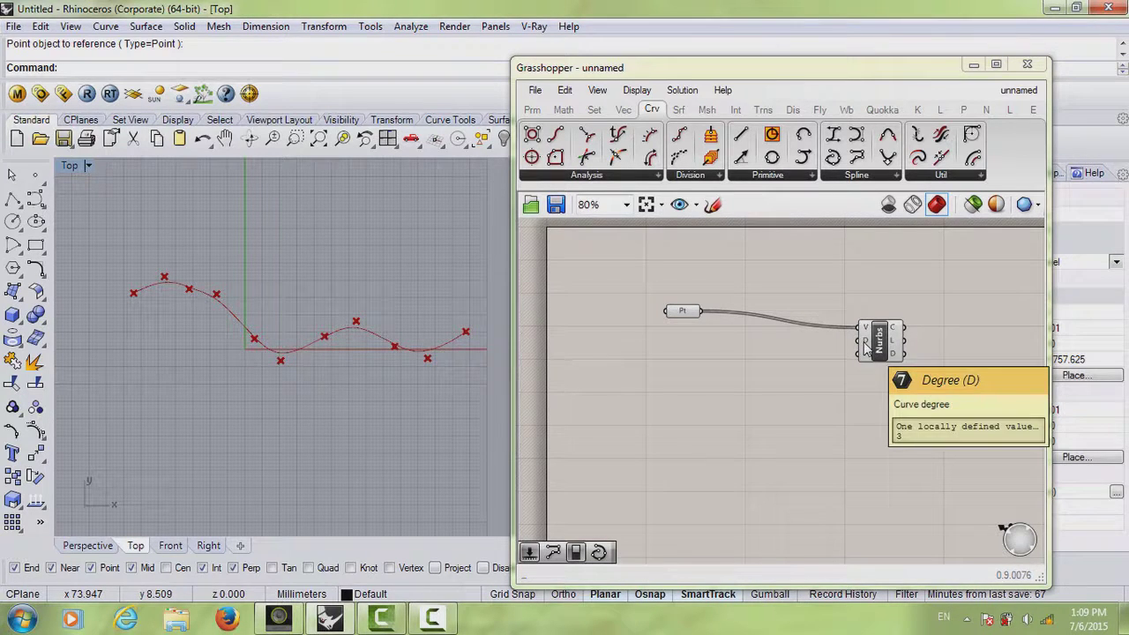
double_click(755, 385)
type("slider")
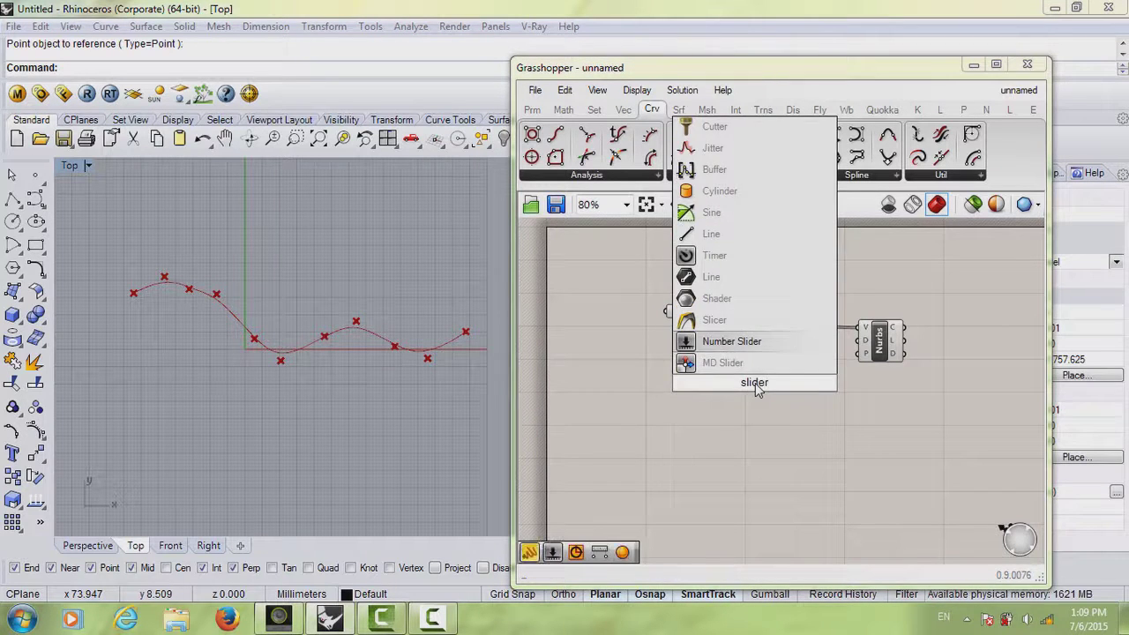
key("Return")
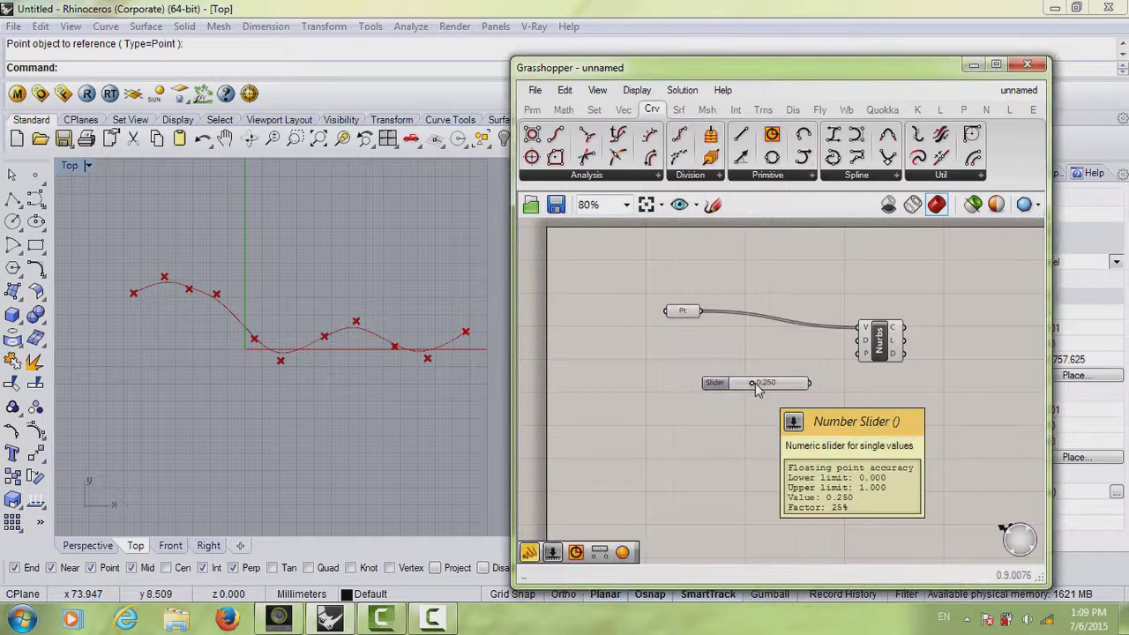
right_click(756, 388)
left_click(797, 443)
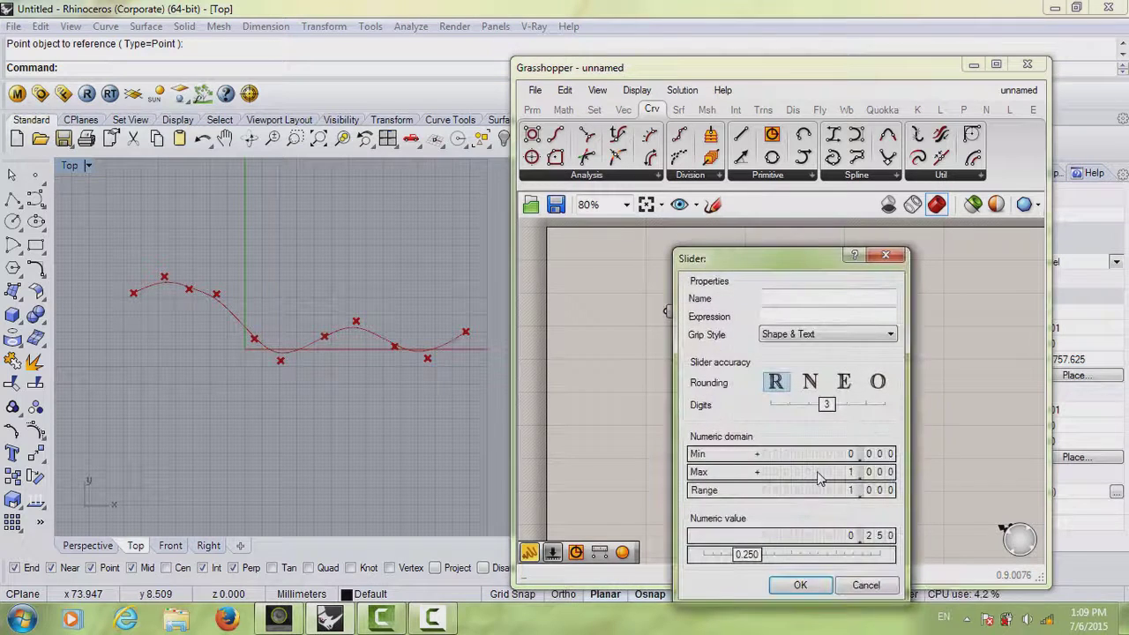
double_click(818, 474)
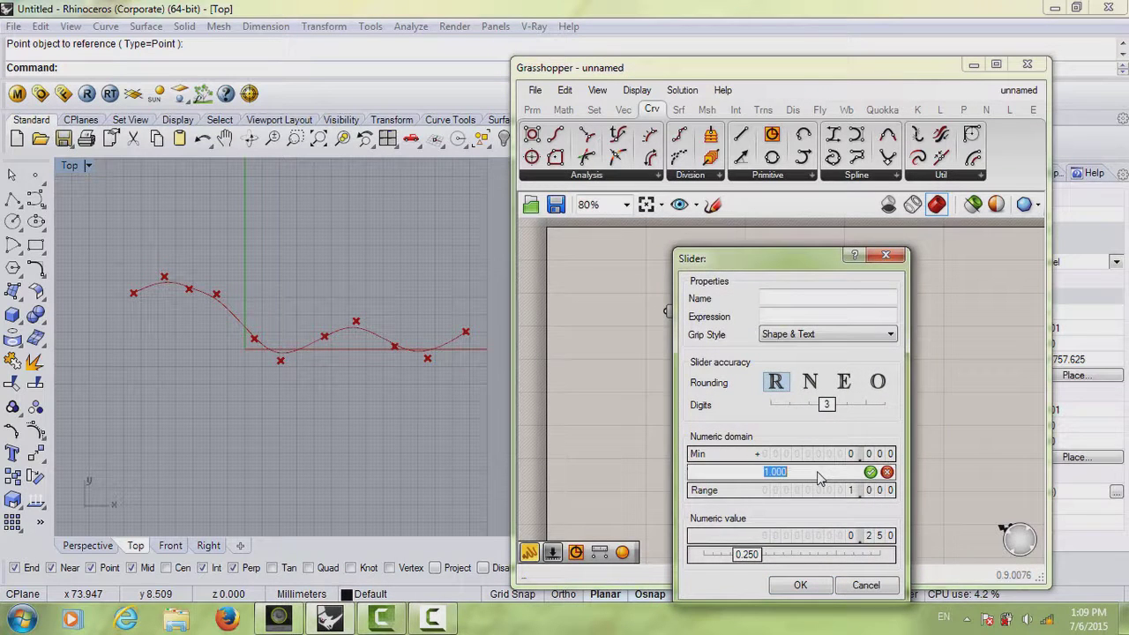
key("Return")
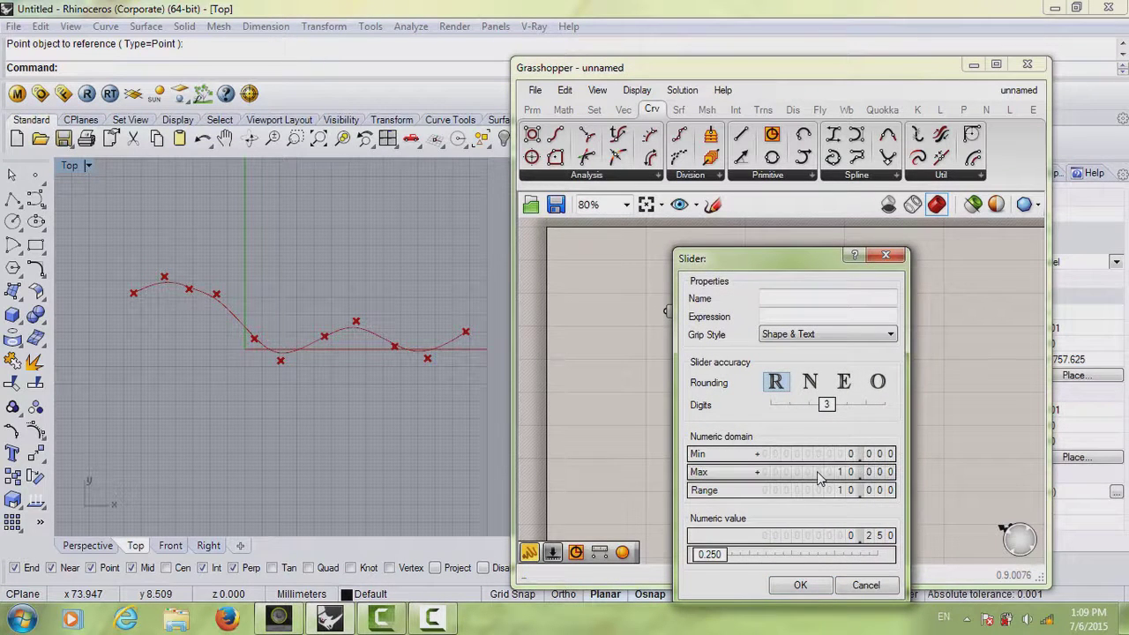
left_click(800, 585)
Connect the number slider to the Nurbs Curve's degree input, reposition it slightly and set it to 6
left_click_drag(809, 383, 861, 346)
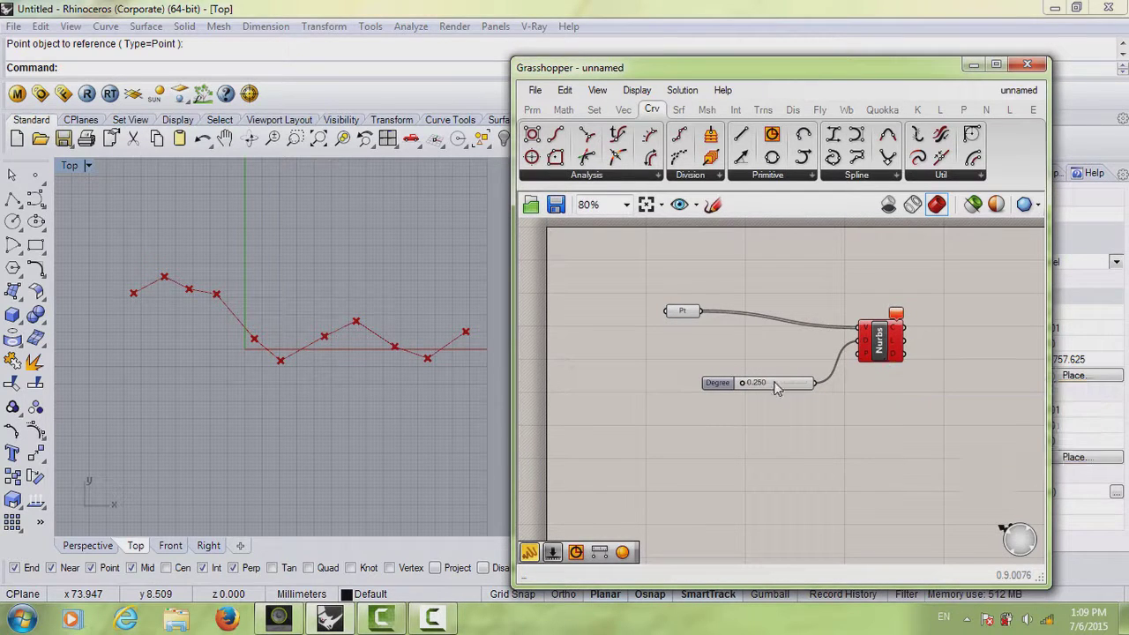
left_click_drag(775, 388, 750, 379)
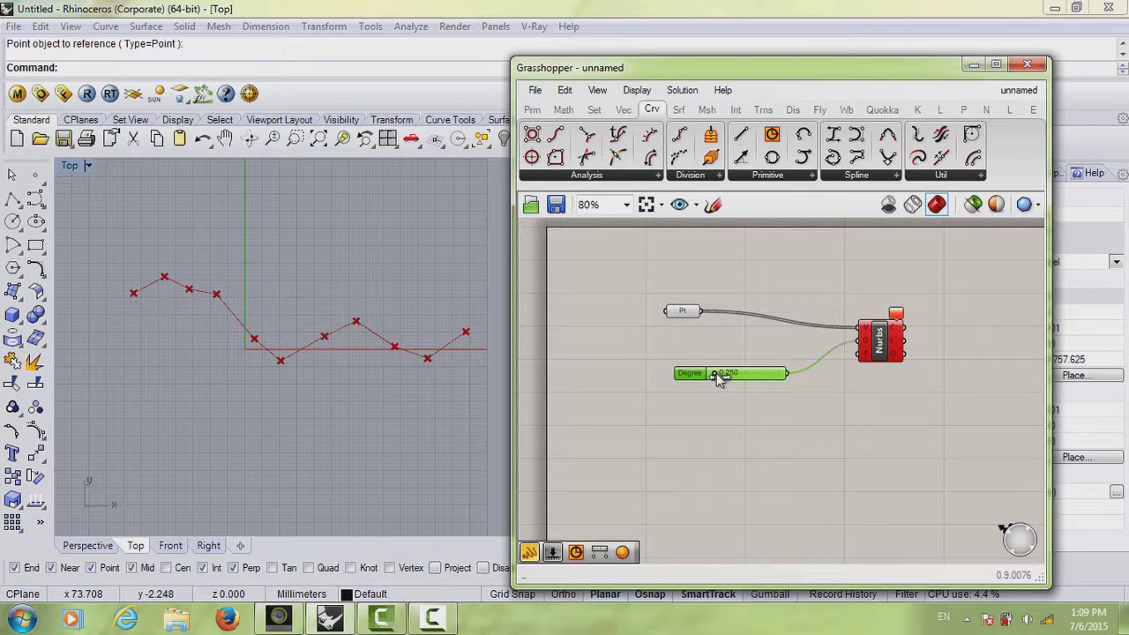
left_click_drag(716, 373, 750, 377)
Set the degree slider's lower limit to 1 and test the curve at degree 1 and at 6.288
right_click(750, 378)
left_click(792, 444)
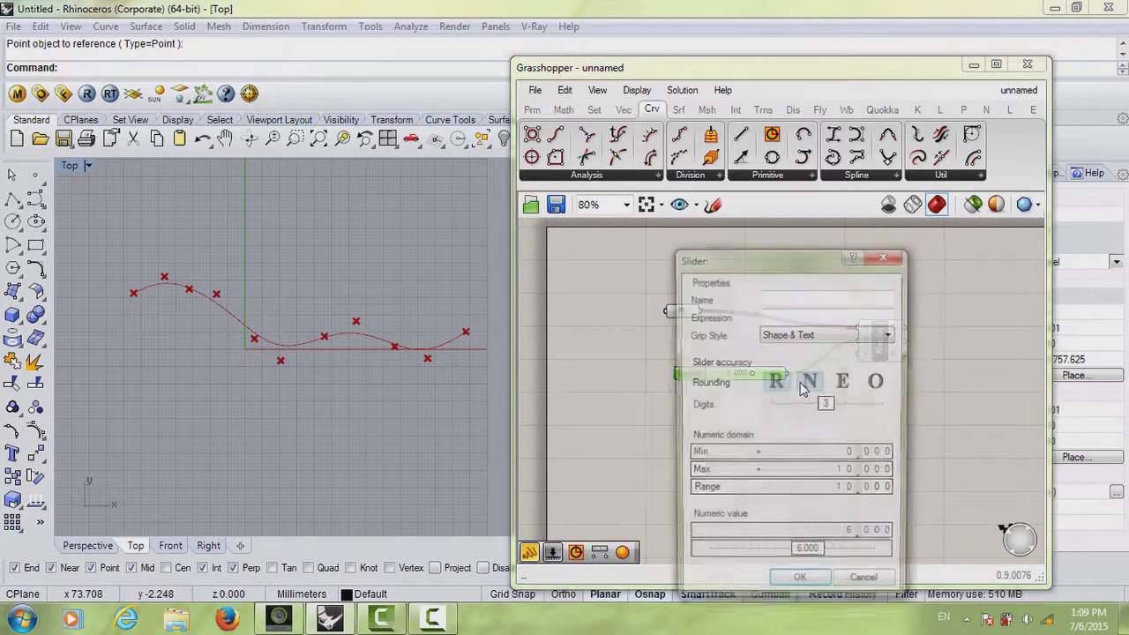
double_click(835, 457)
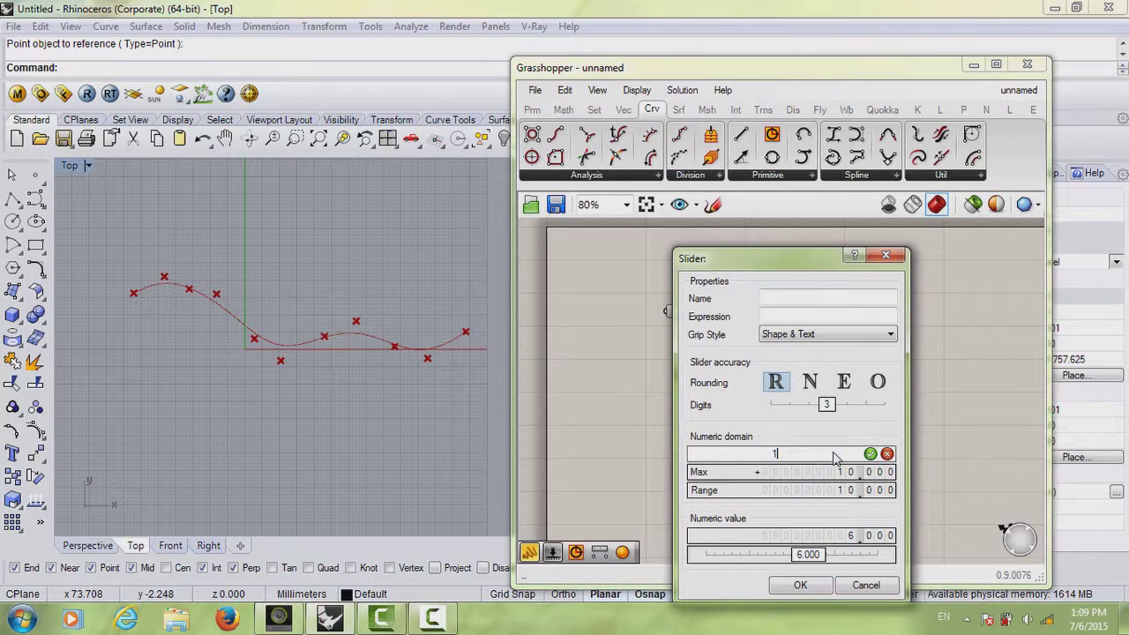
key("Return")
left_click(800, 584)
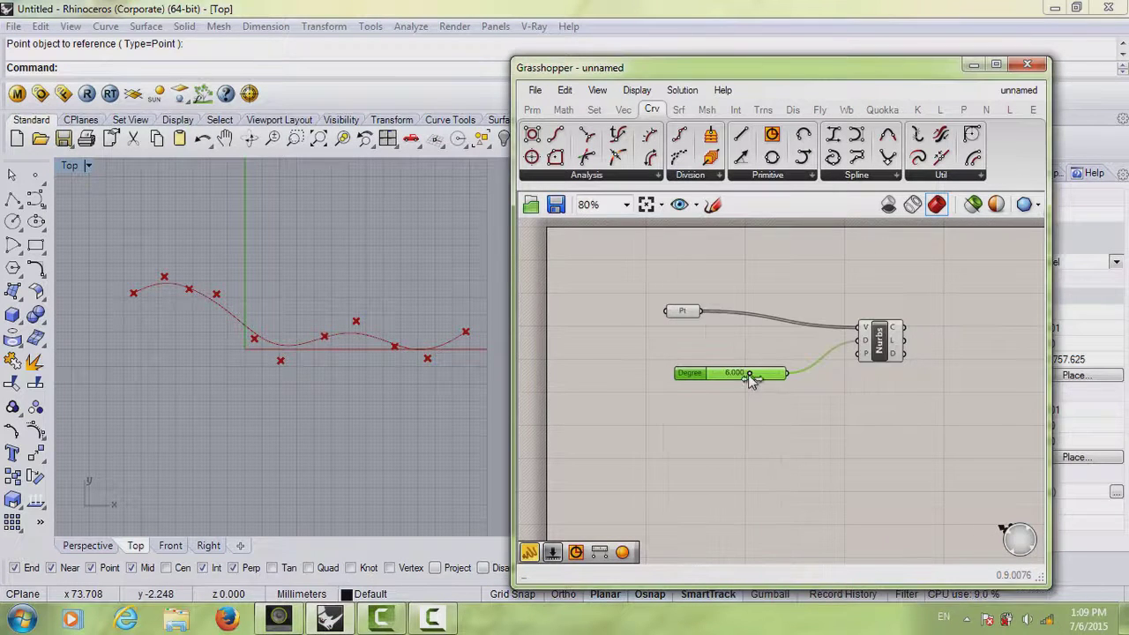
mouse_move(713, 373)
left_mouse_down()
mouse_move(801, 378)
mouse_move(697, 377)
left_mouse_up()
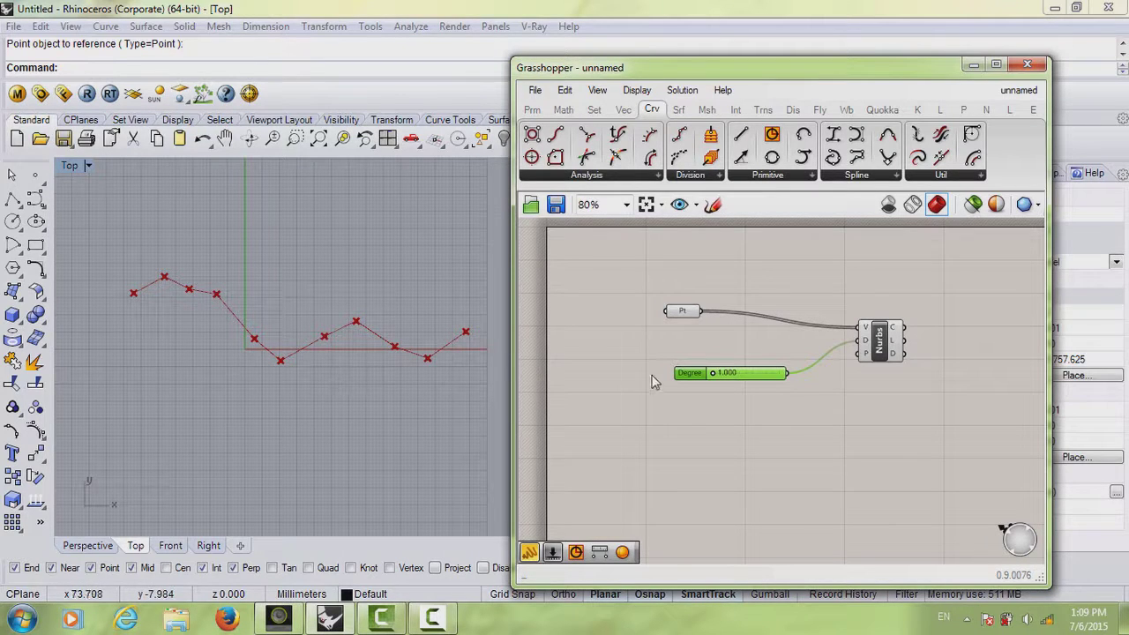
left_click_drag(716, 372, 751, 379)
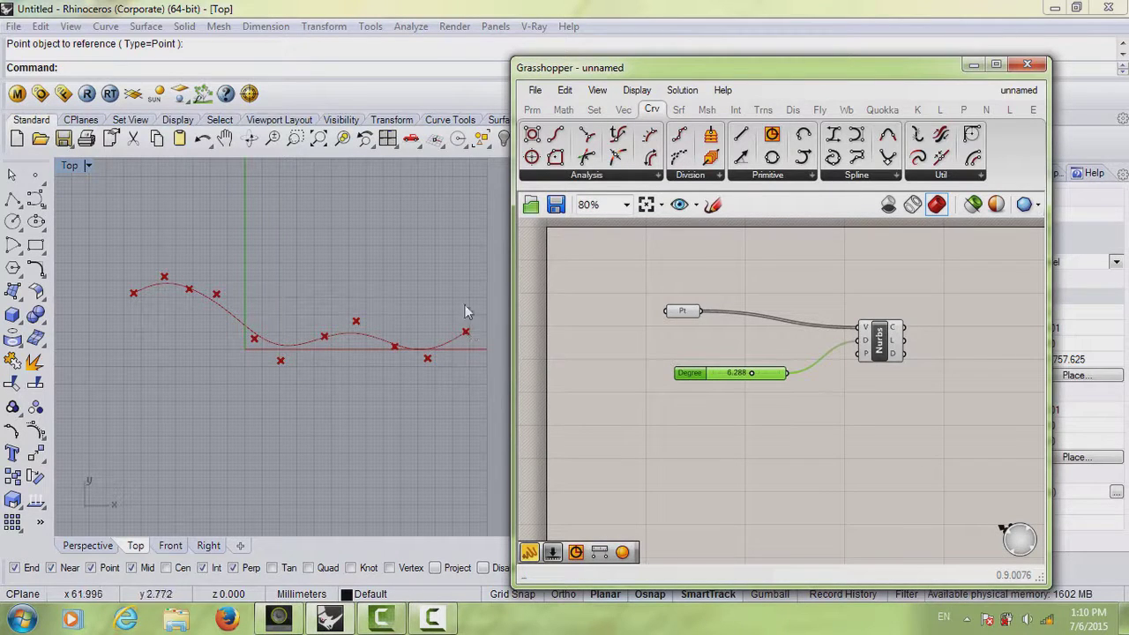
Try the Nurbs curve as periodic by setting that input to True, and lower the degree to 1
right_click(865, 357)
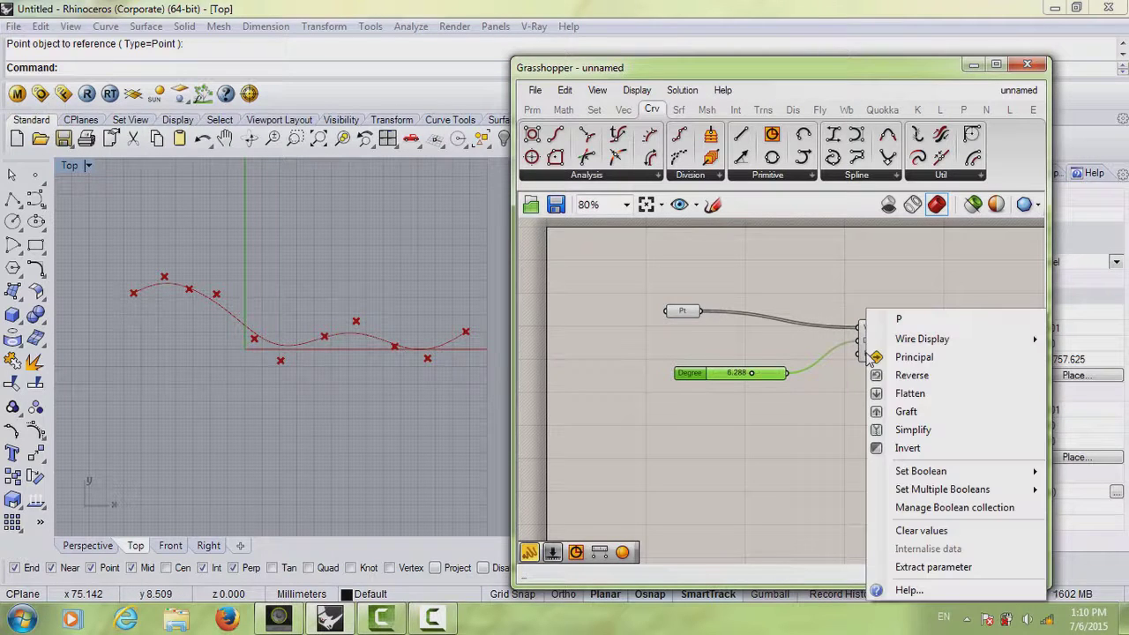
mouse_move(905, 478)
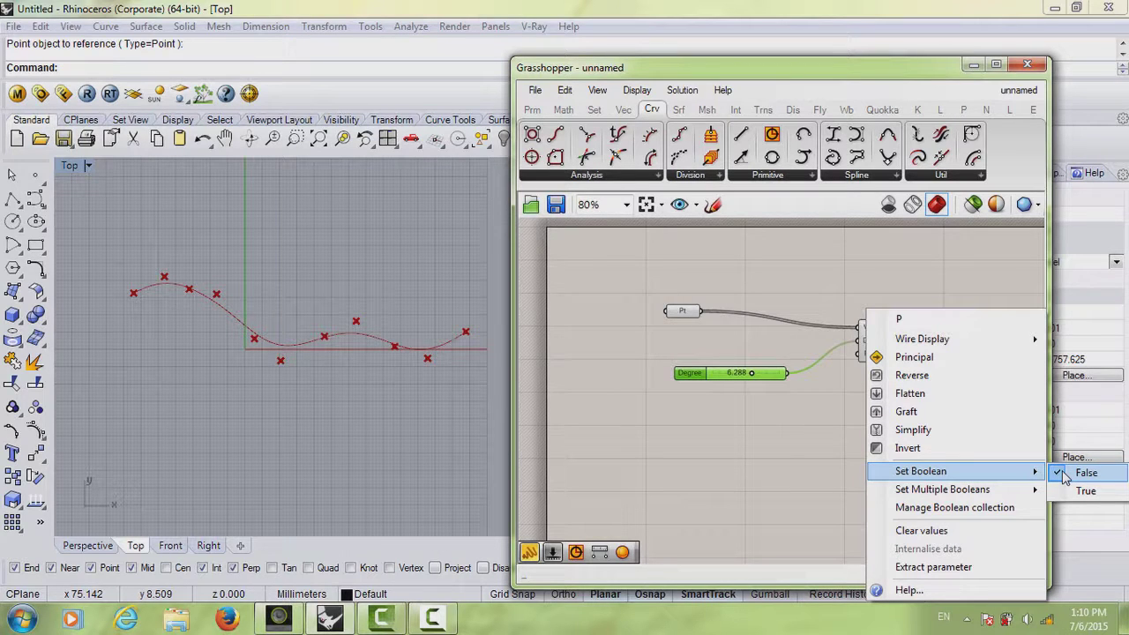
left_click(1080, 492)
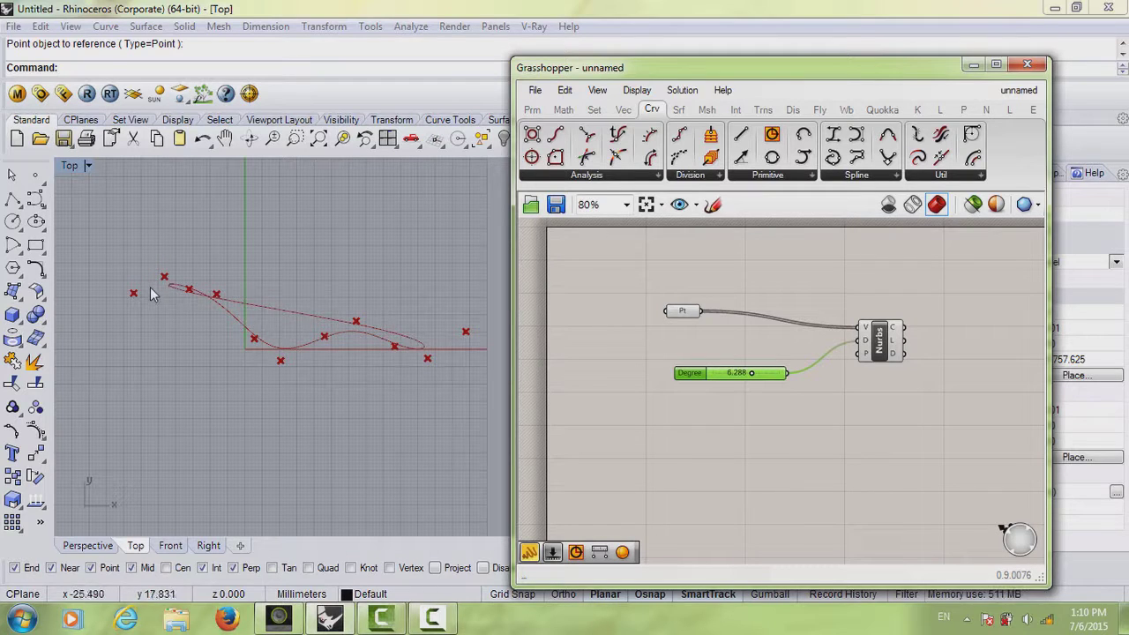
left_click_drag(748, 375, 712, 389)
Set the Nurbs Curve's periodic input to False and raise the degree slider to 5.275
right_click(862, 358)
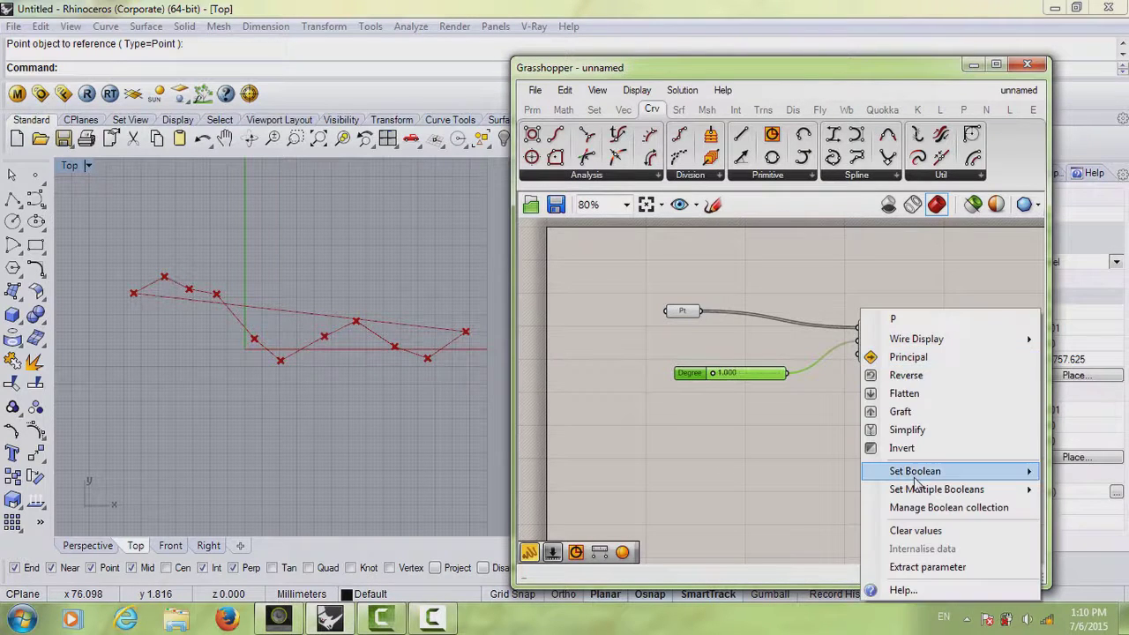
mouse_move(1014, 472)
left_click(1065, 483)
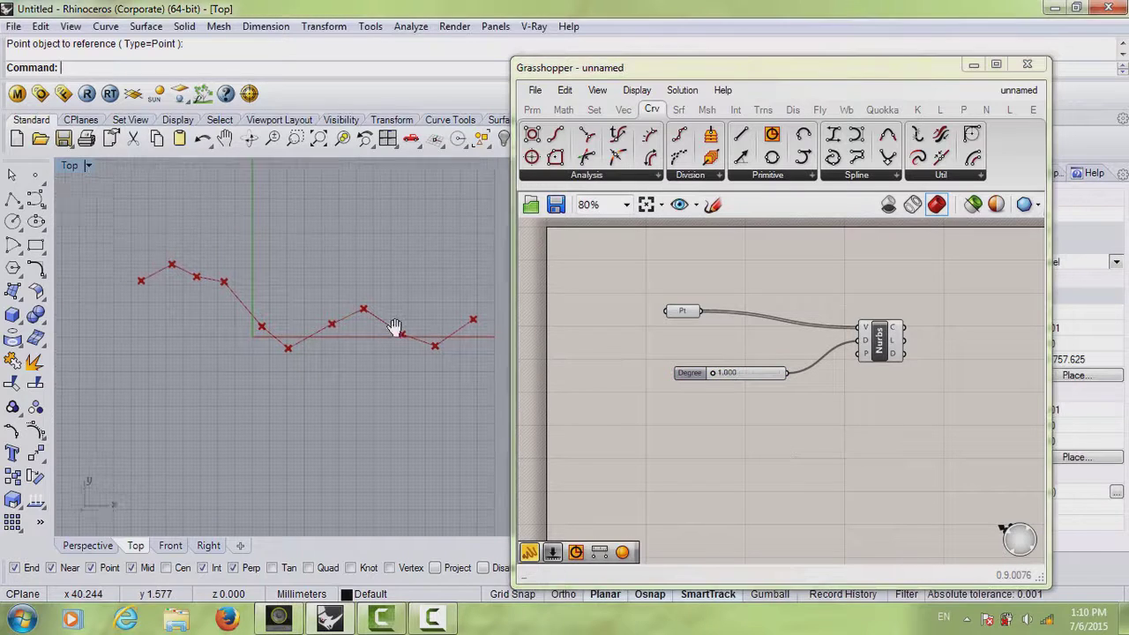
left_click_drag(724, 373, 744, 373)
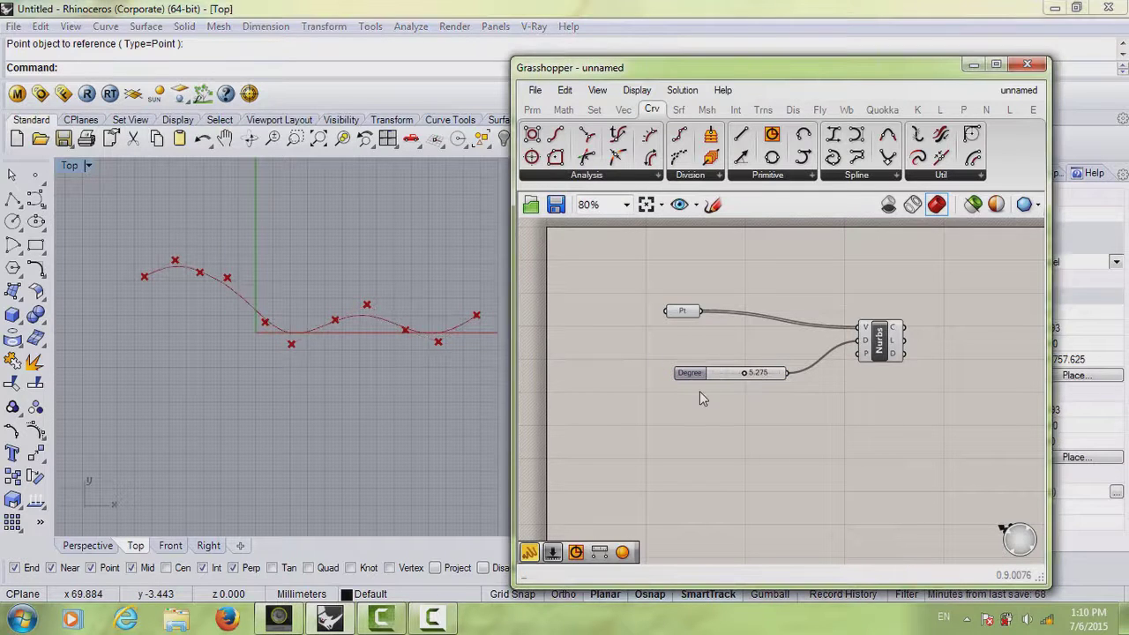
Spread out the Point and Nurbs Curve components and add a PolyLine component below the Nurbs Curve
left_click_drag(693, 327, 652, 327)
right_click_drag(886, 377, 892, 352)
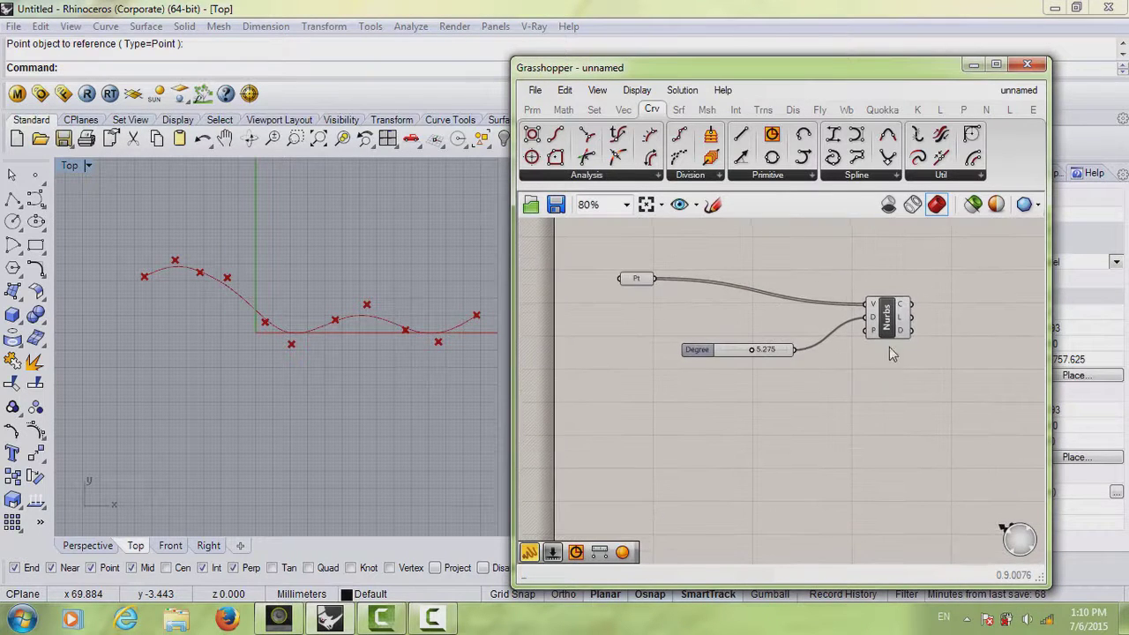
left_click_drag(889, 330, 895, 294)
double_click(899, 419)
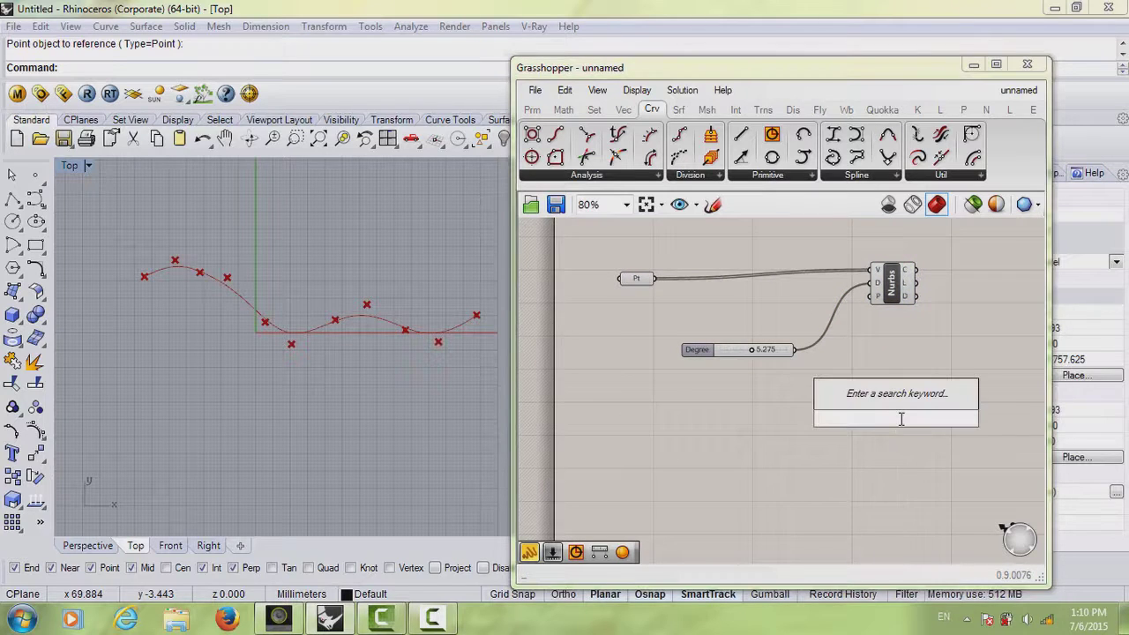
type("poly")
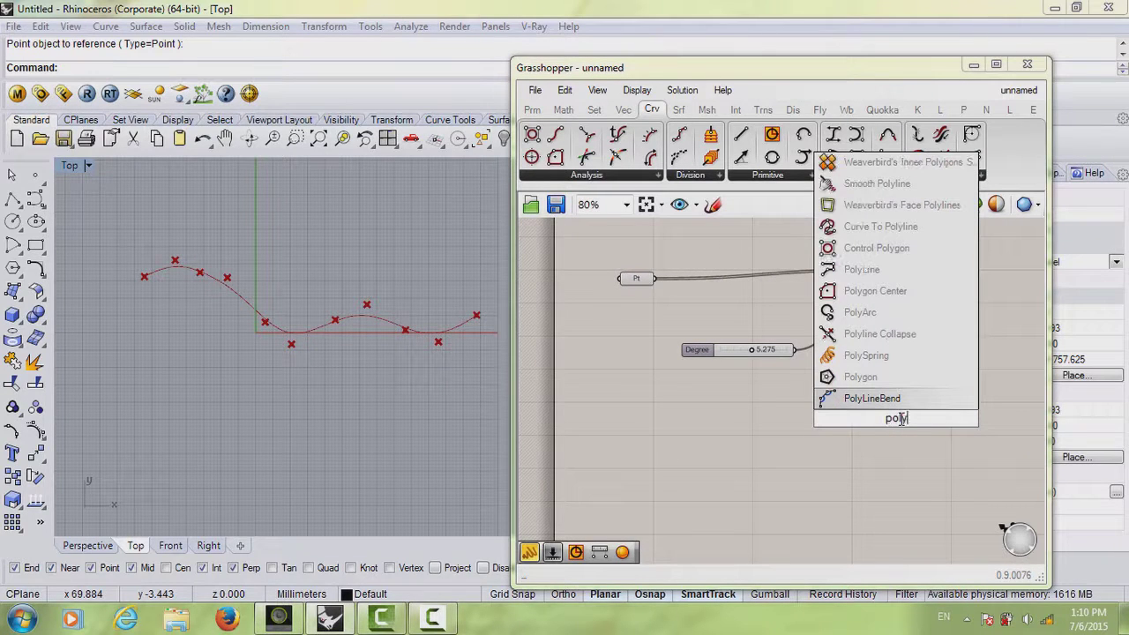
left_click(861, 269)
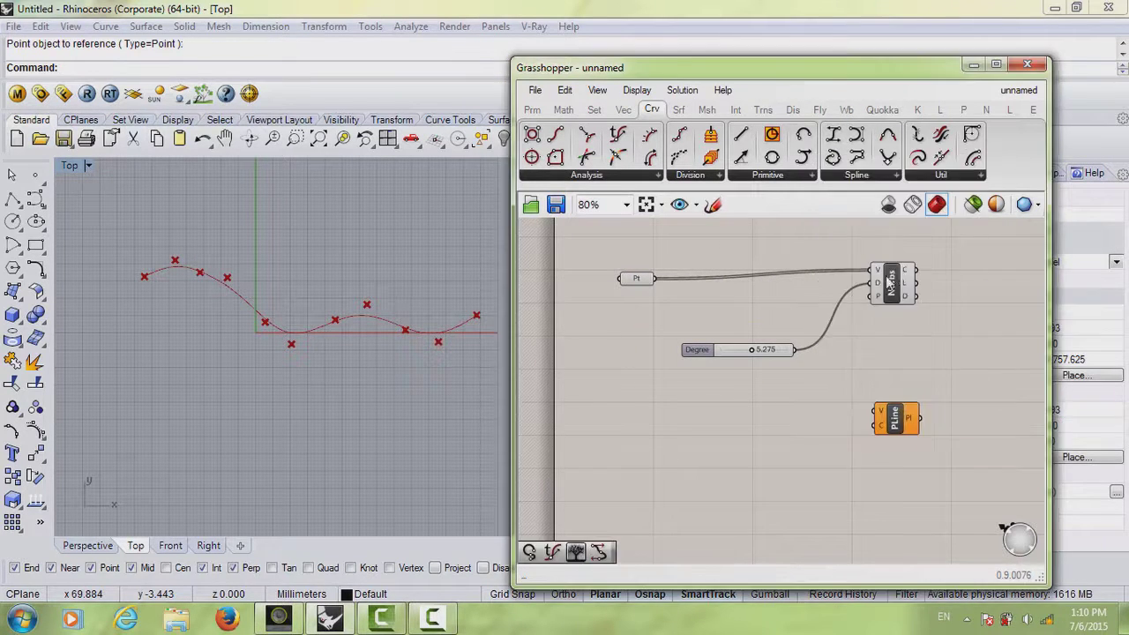
left_click_drag(640, 278, 617, 274)
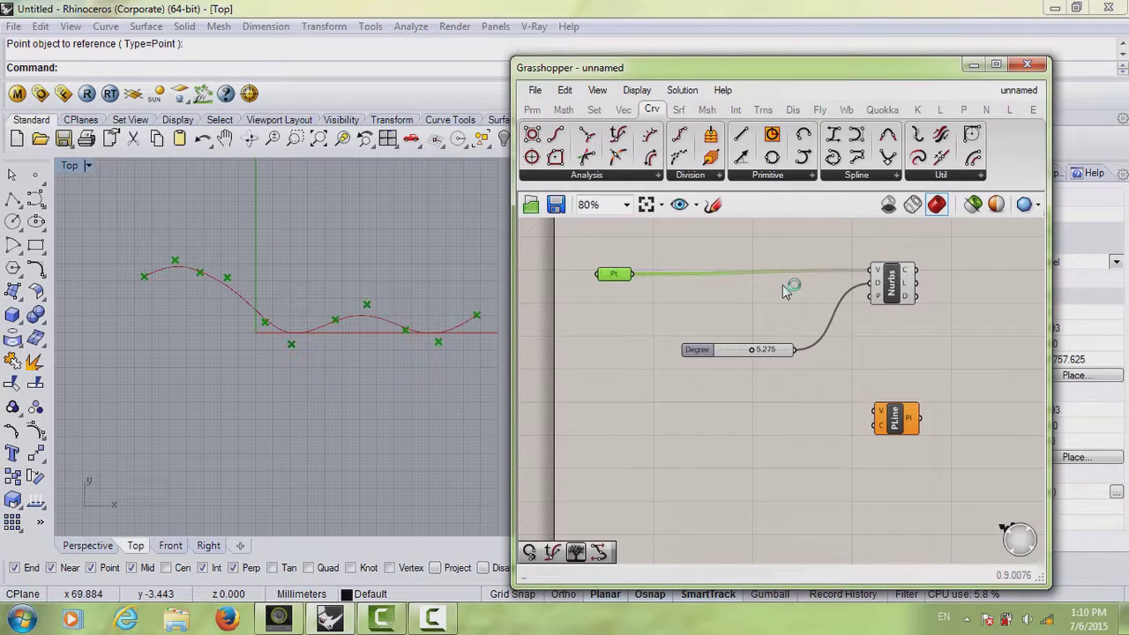
Turn off the preview of the Nurbs Curve component
right_click(887, 281)
left_click(889, 282)
right_click(893, 279)
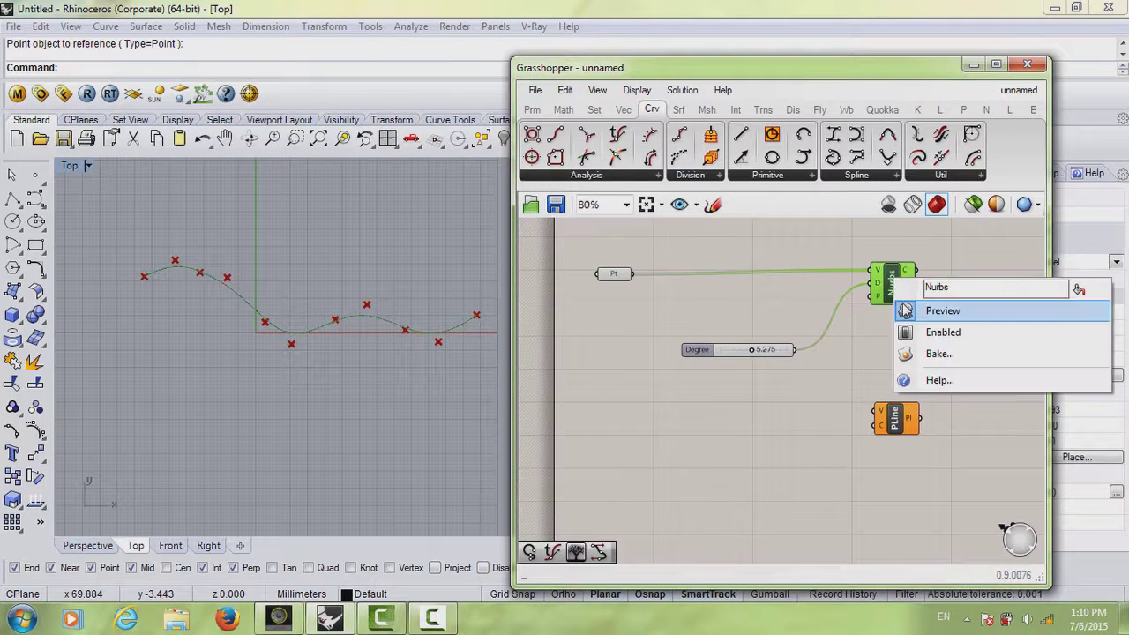
left_click(905, 312)
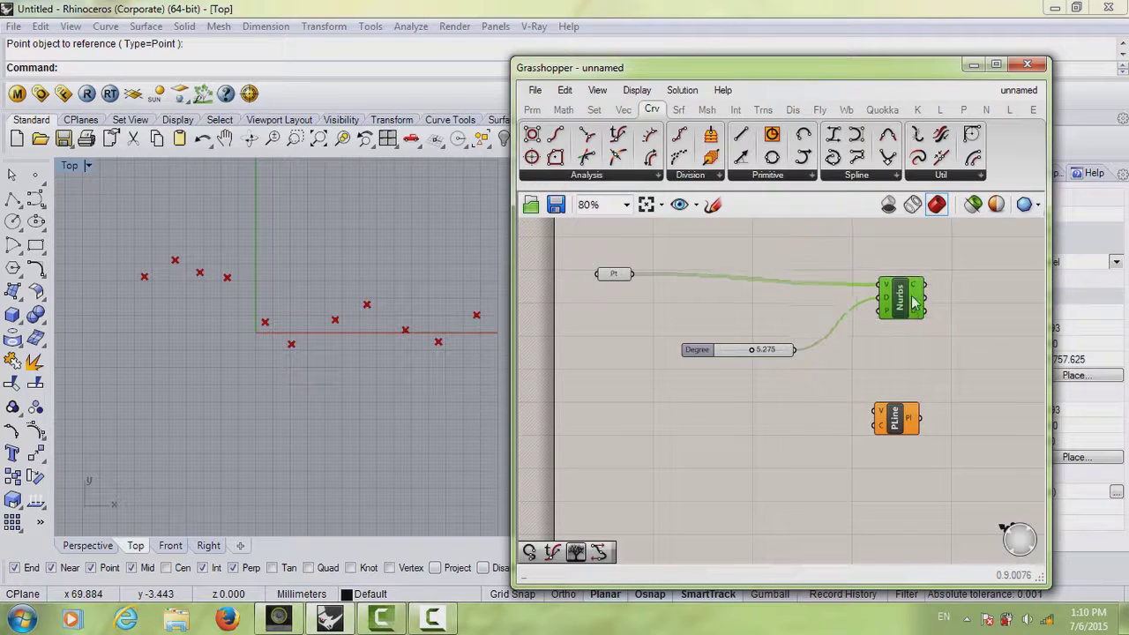
Align the Nurbs Curve component with the Point parameter and connect the points to the PolyLine's vertices input
left_click_drag(898, 287, 908, 288)
left_click(881, 321)
left_click_drag(632, 273, 920, 416)
left_click(863, 439)
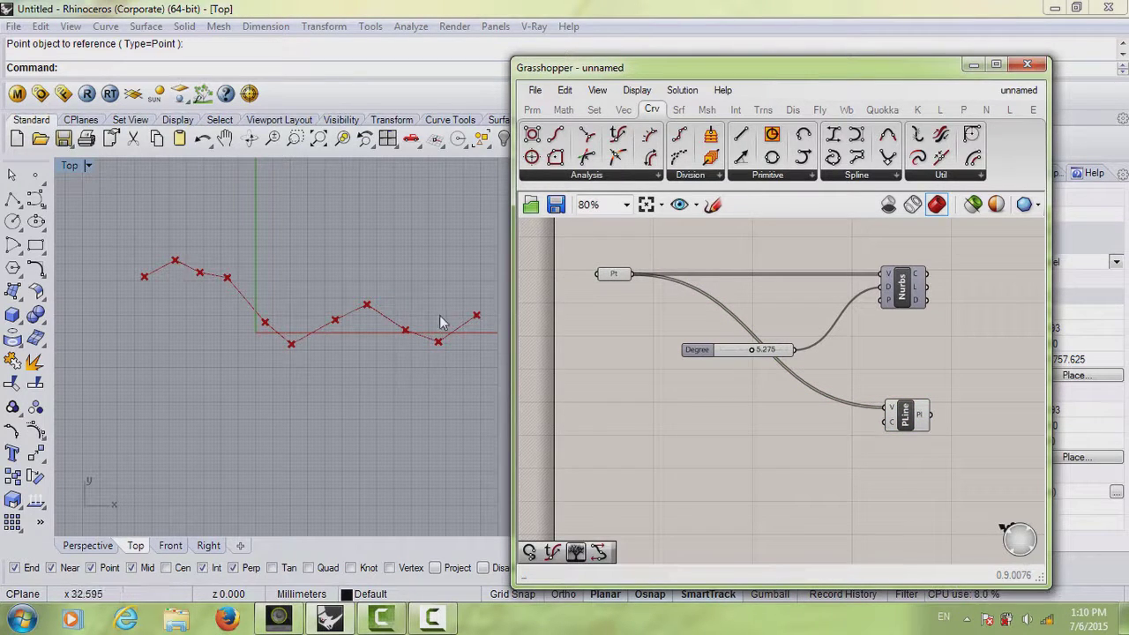
Set the PolyLine's closed input to True, and set it back to False
right_click(894, 427)
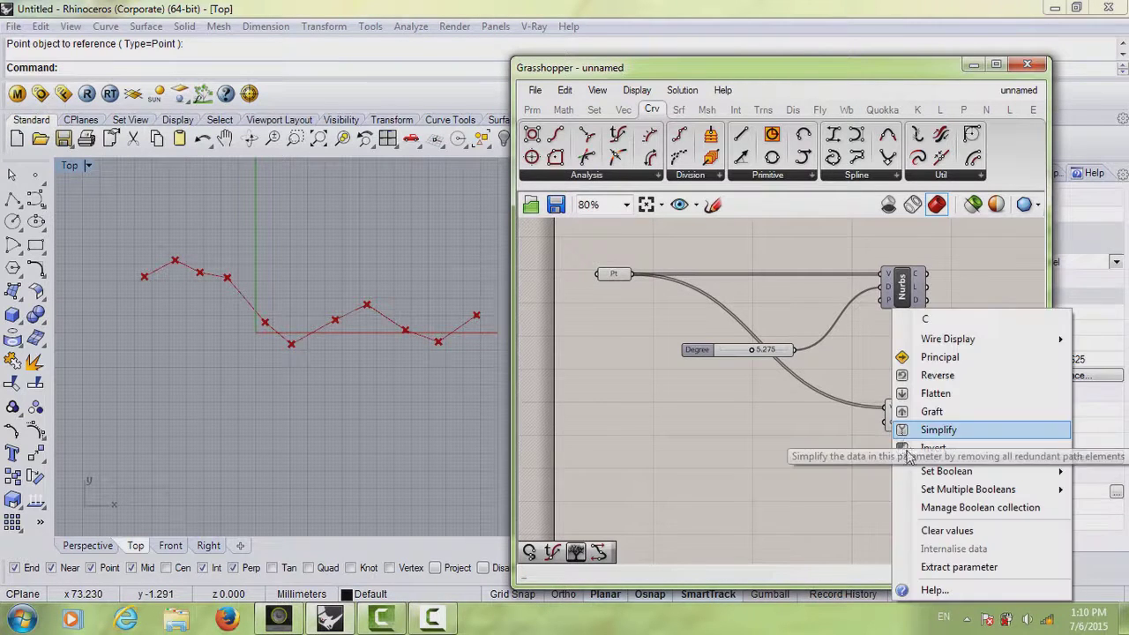
mouse_move(914, 471)
left_click(854, 492)
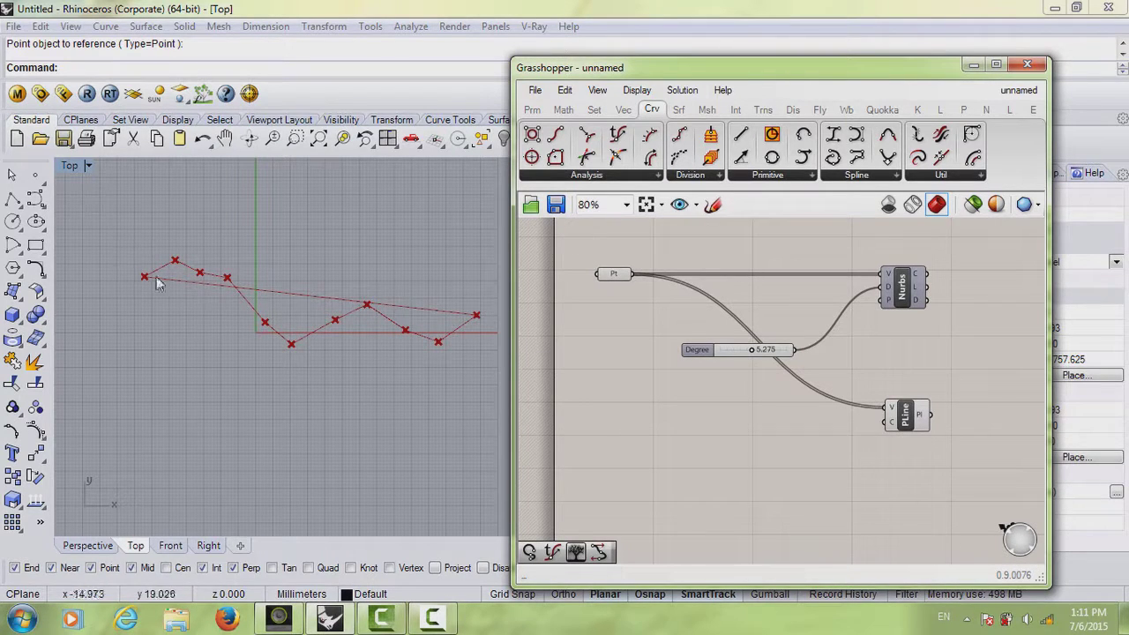
right_click(893, 425)
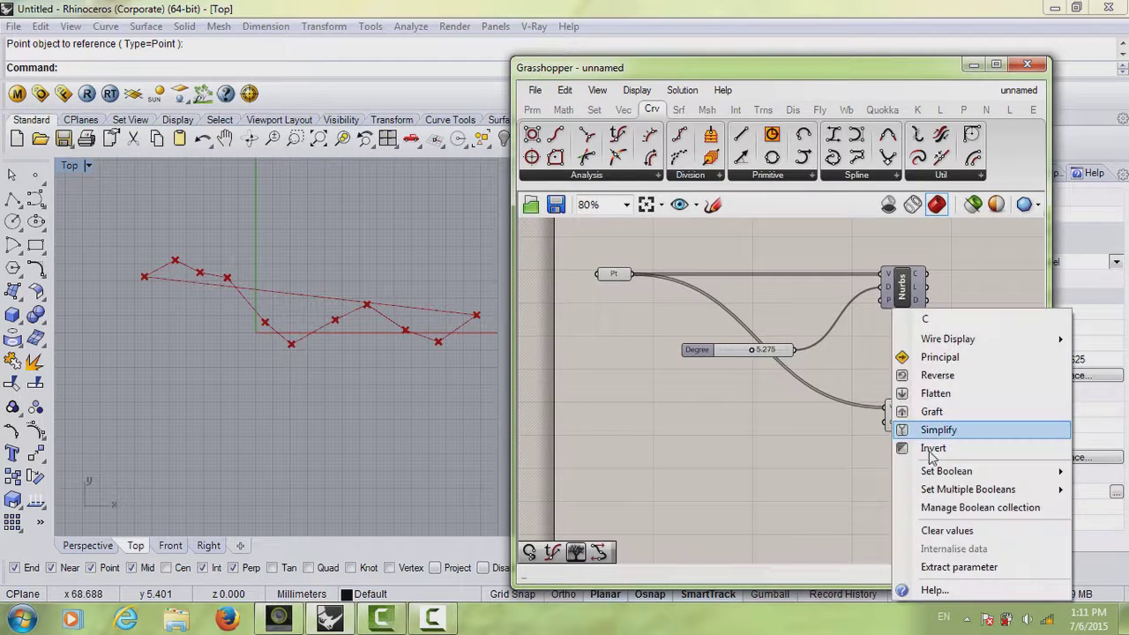
mouse_move(935, 474)
left_click(838, 471)
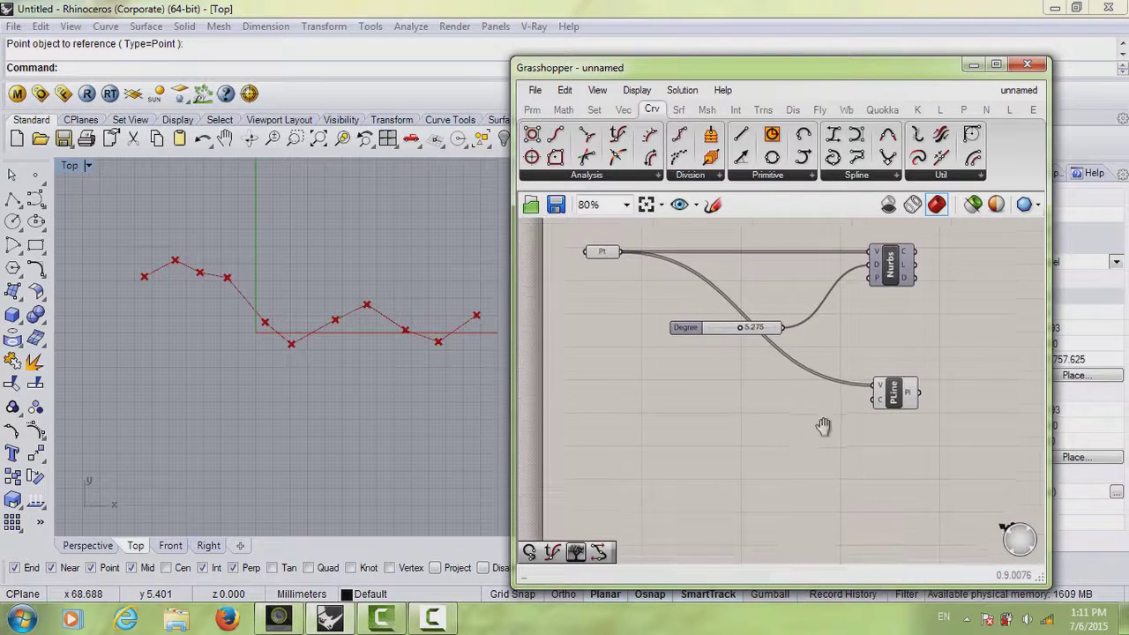
Move the PolyLine component closer beneath the Nurbs Curve and add a PolyArc component below it
left_click_drag(900, 401, 887, 359)
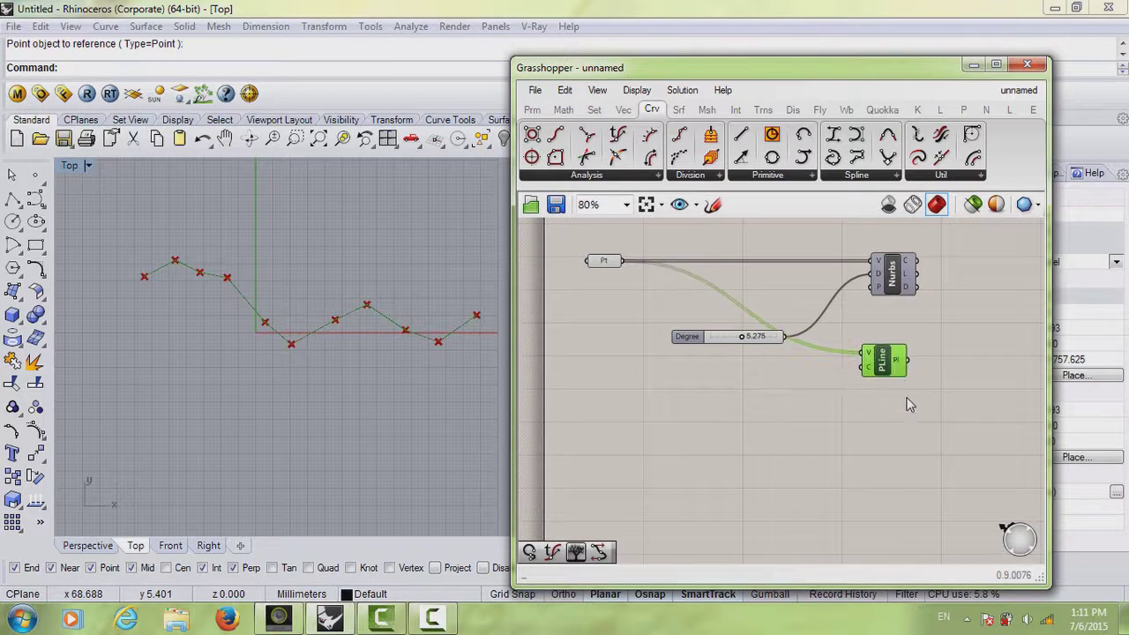
double_click(898, 468)
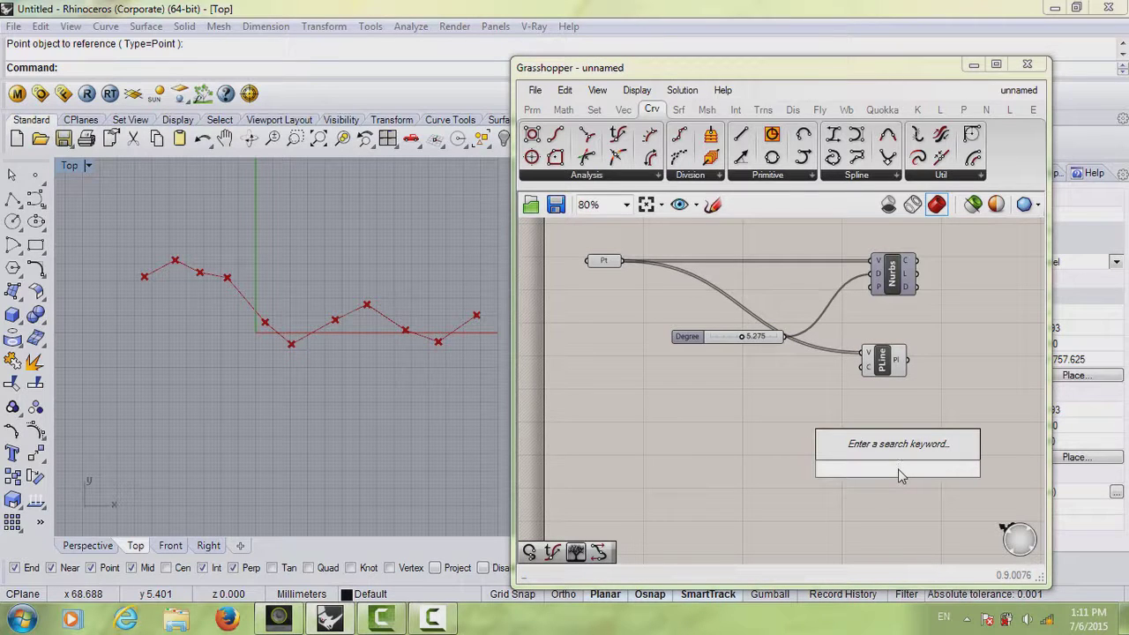
type("poly")
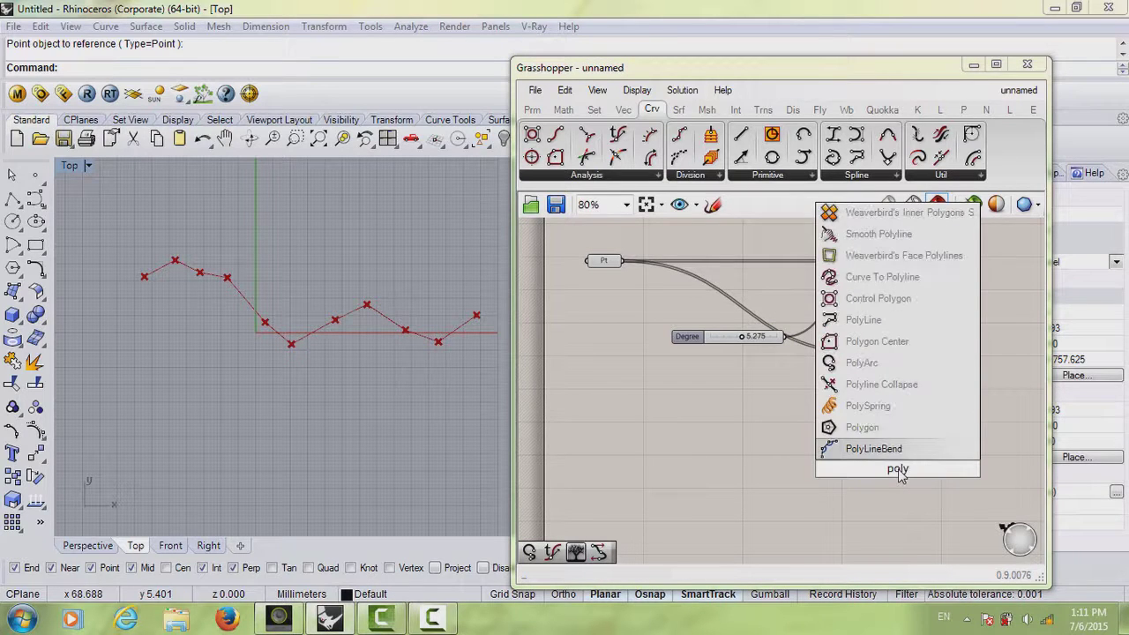
type("arc")
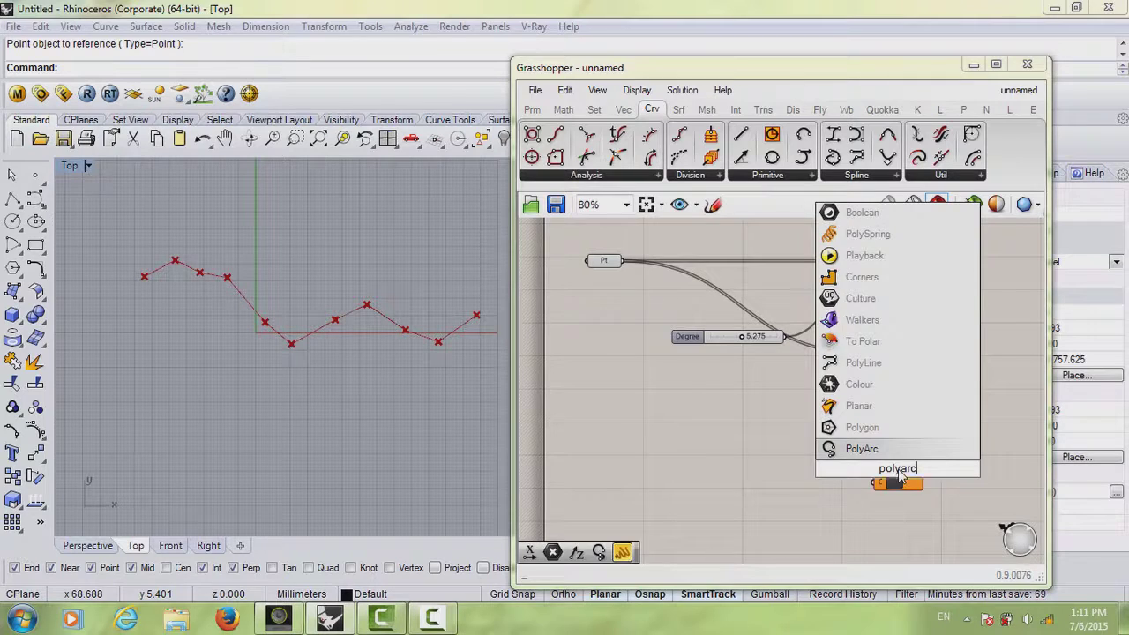
key("Return")
left_click(885, 374)
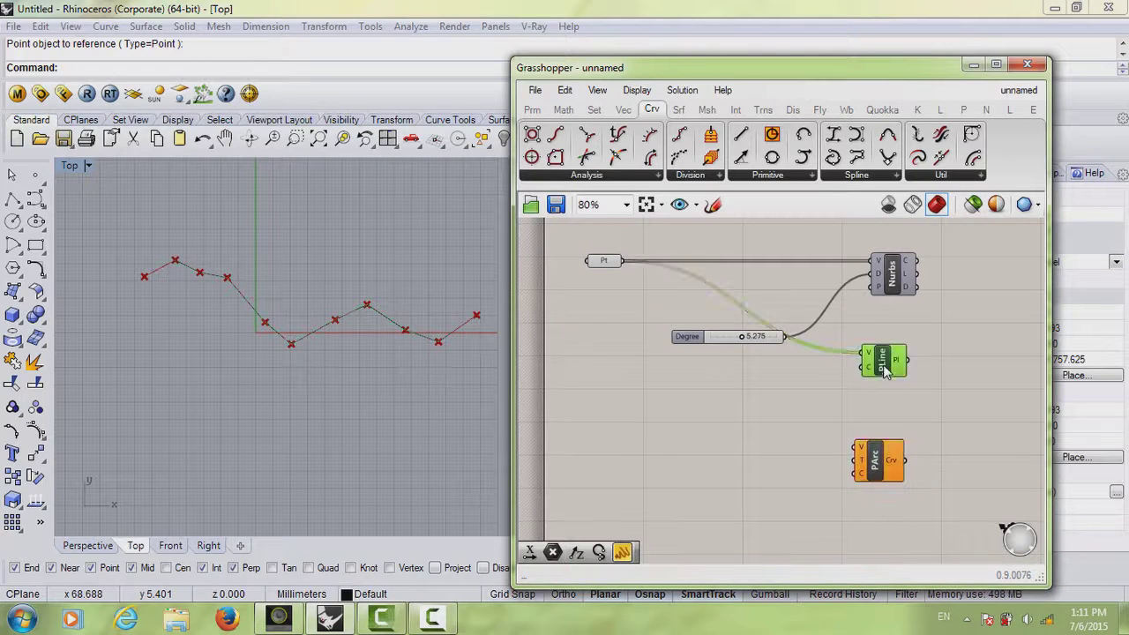
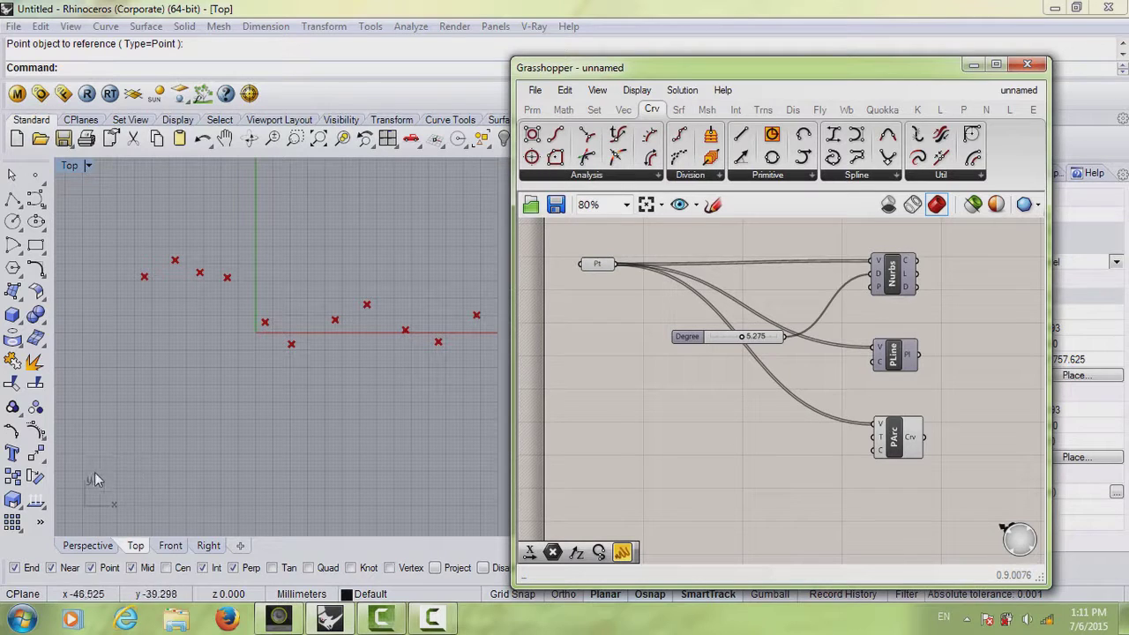
Add a Unit X component, connect its vector to the PolyArc's tangent input, and place it level with that input
double_click(765, 472)
type("x")
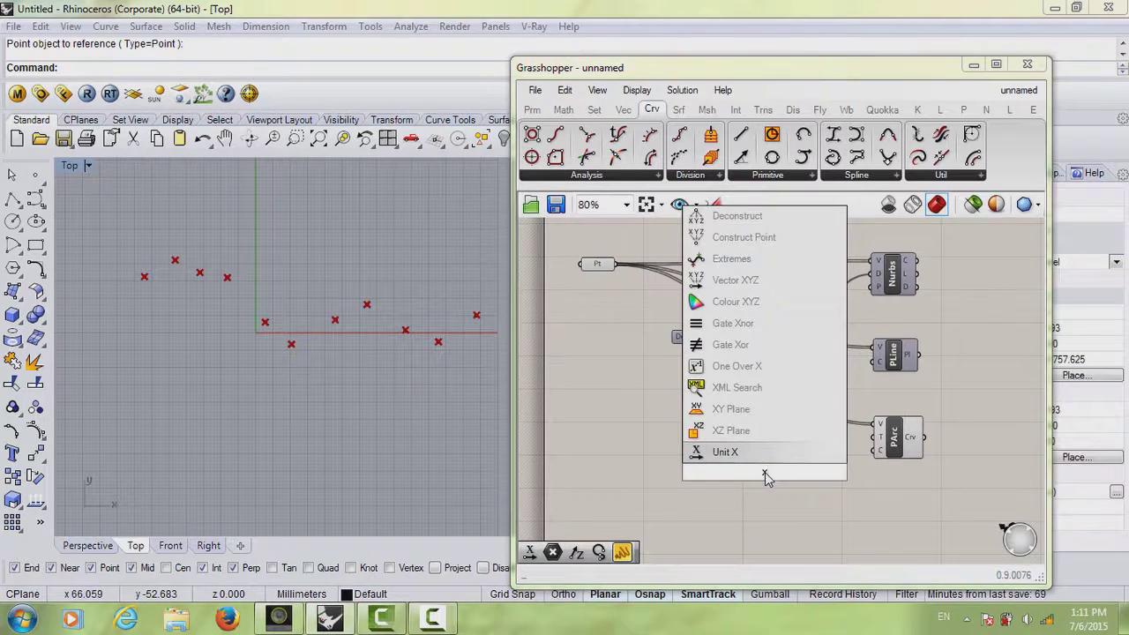
key("Return")
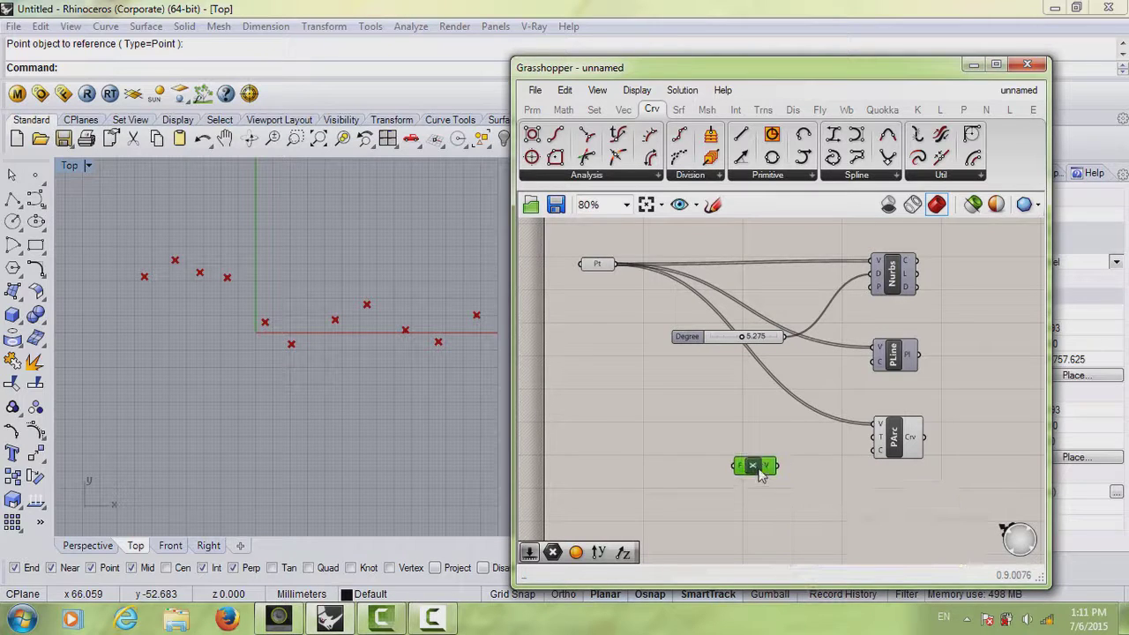
left_click_drag(776, 466, 871, 438)
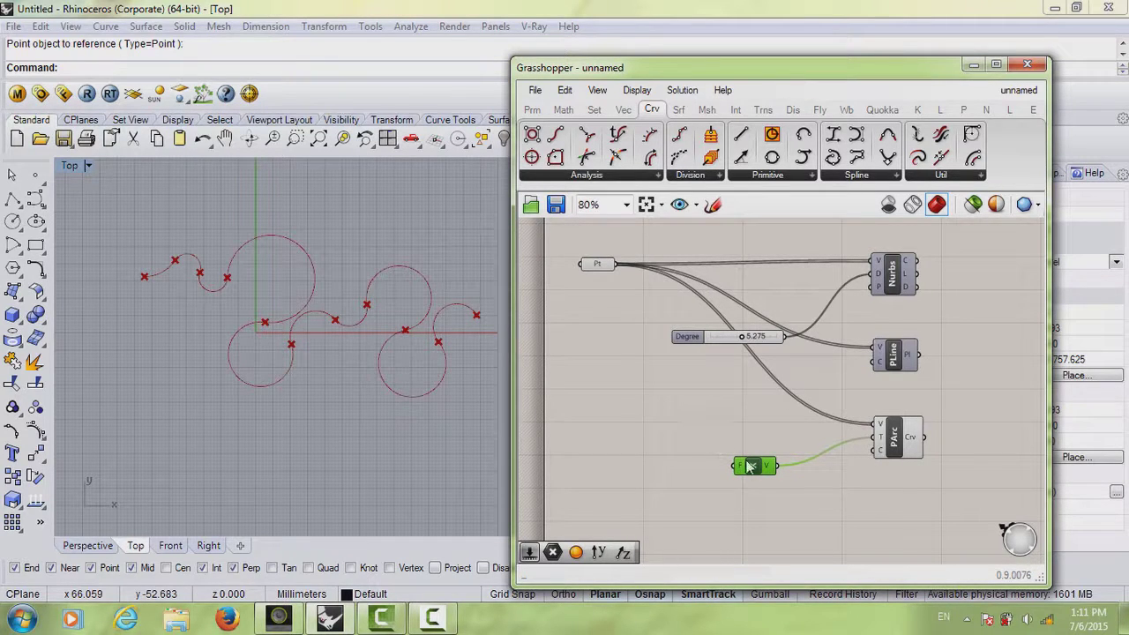
left_click_drag(748, 466, 752, 444)
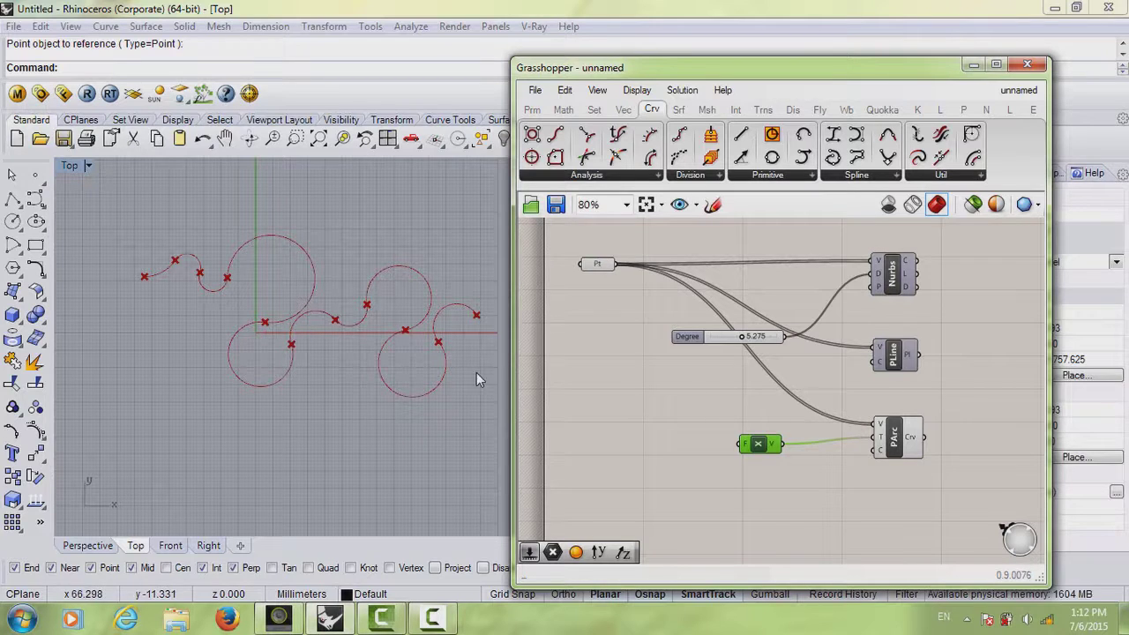
Set the PolyArc's closed input to True and inspect the closed curve in Rhino's Top viewport
right_click_drag(815, 483, 795, 469)
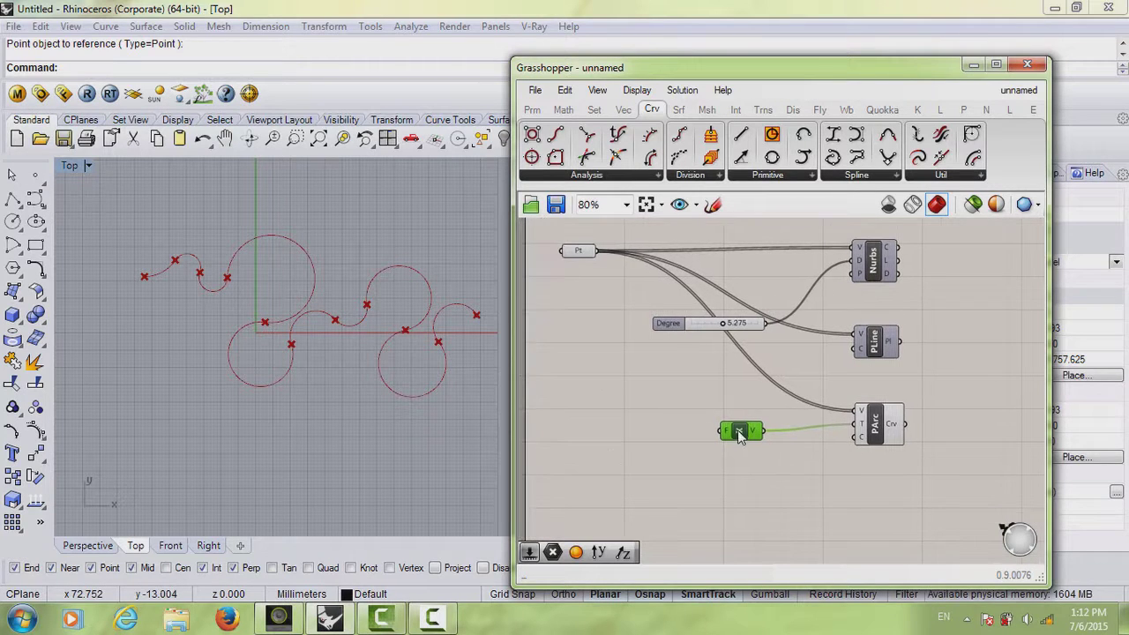
right_click(862, 440)
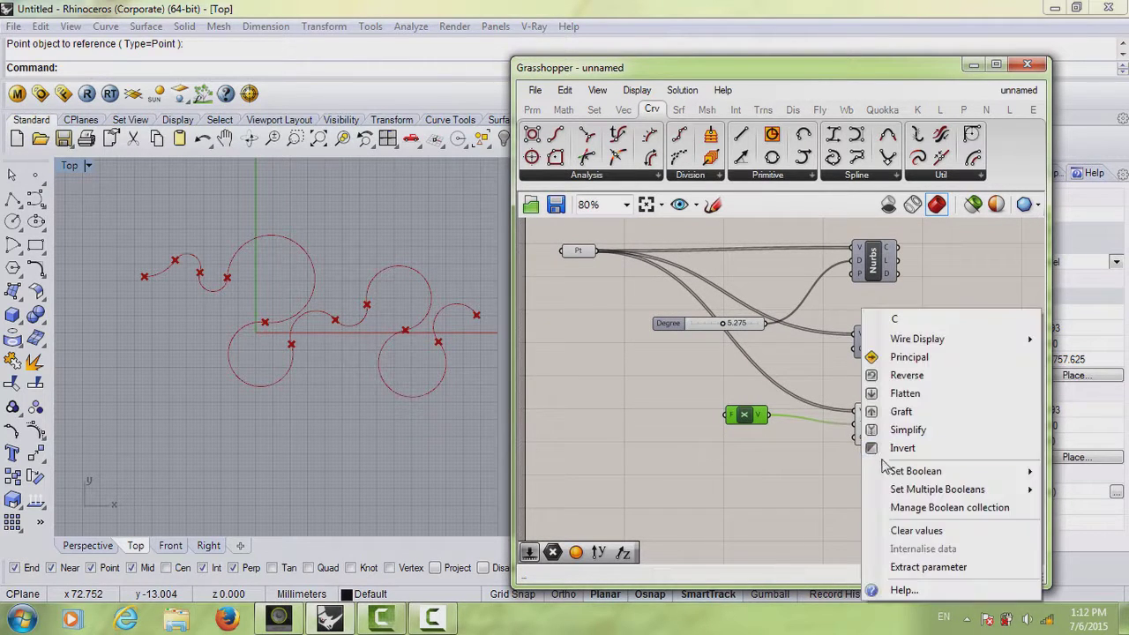
mouse_move(886, 471)
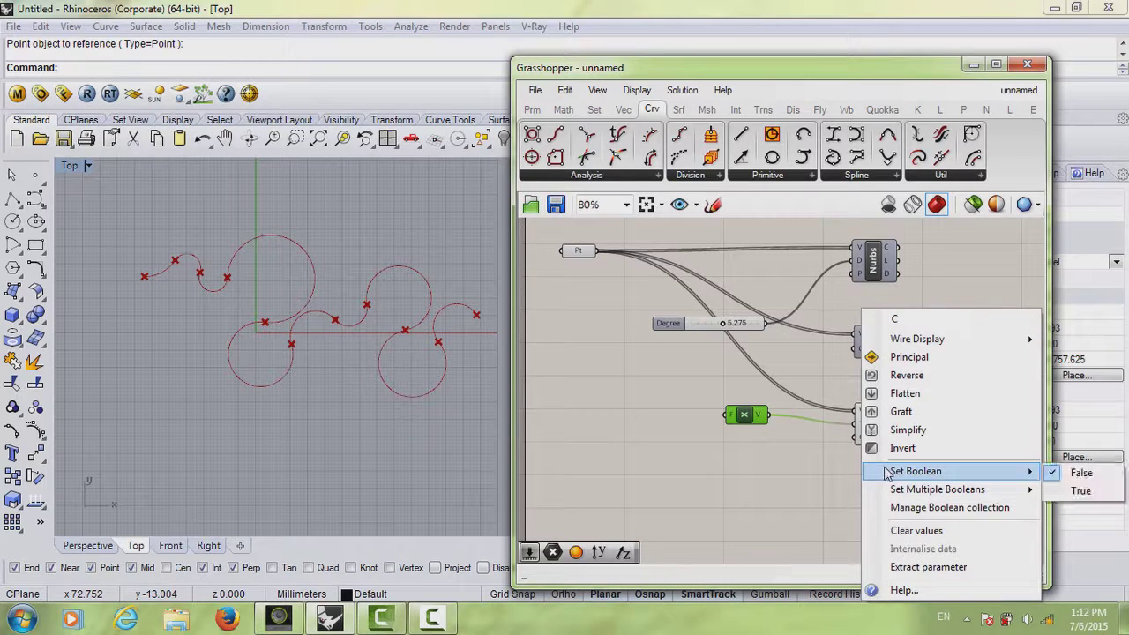
left_click(1062, 498)
left_click(361, 444)
scroll(338, 430, "down", 5)
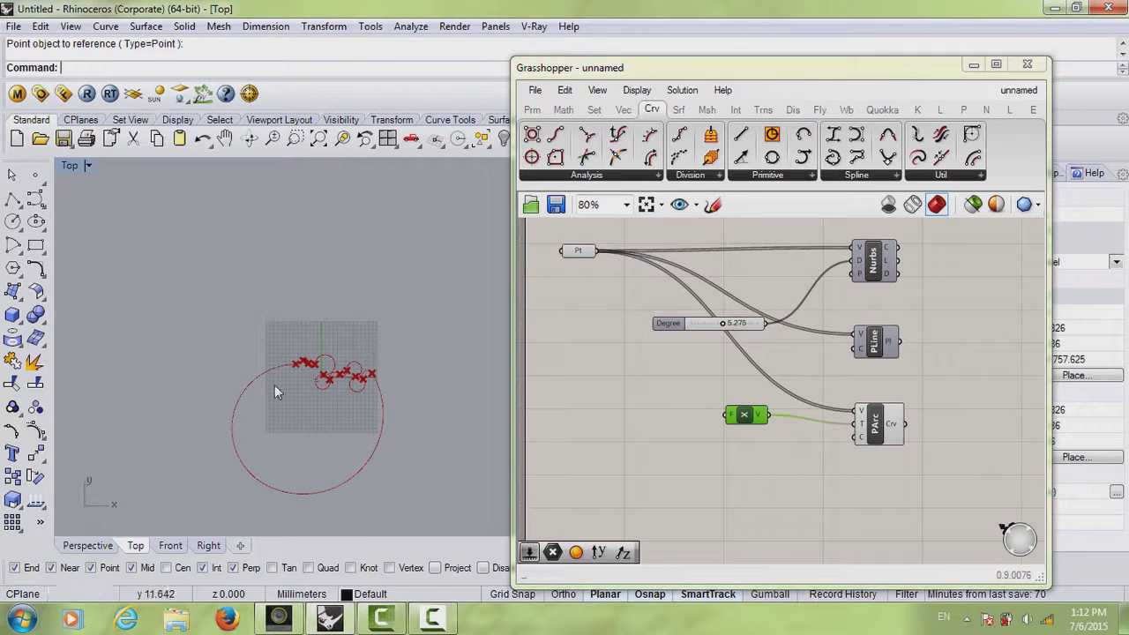
scroll(274, 385, "up", 5)
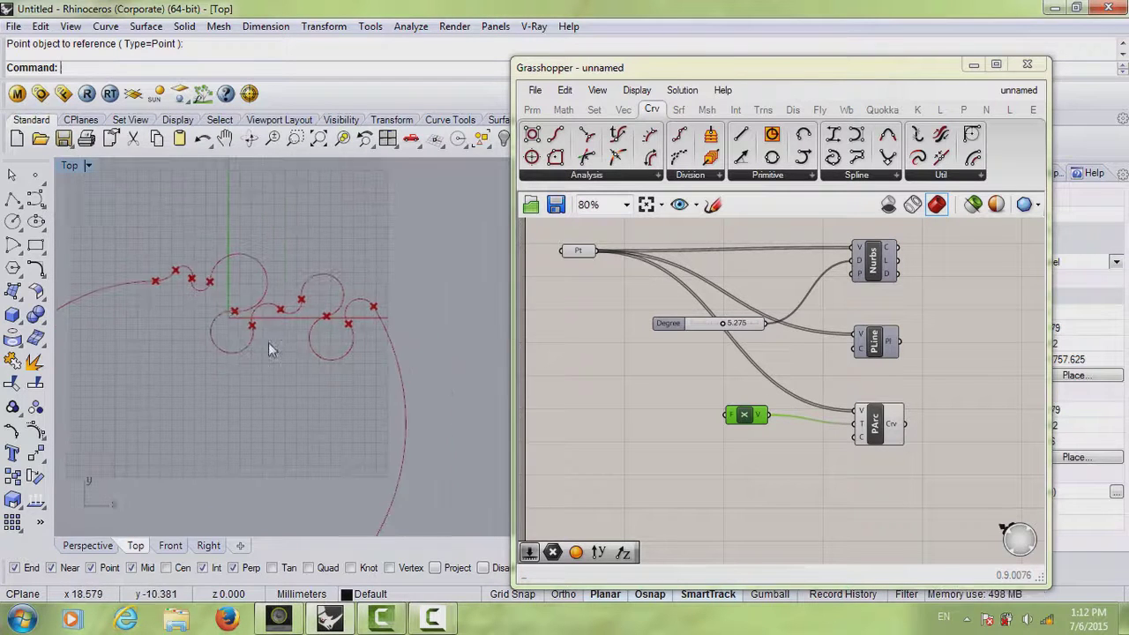
Set the PolyArc's closed input back to False and view the open arcs in Rhino's Top viewport
left_click(865, 437)
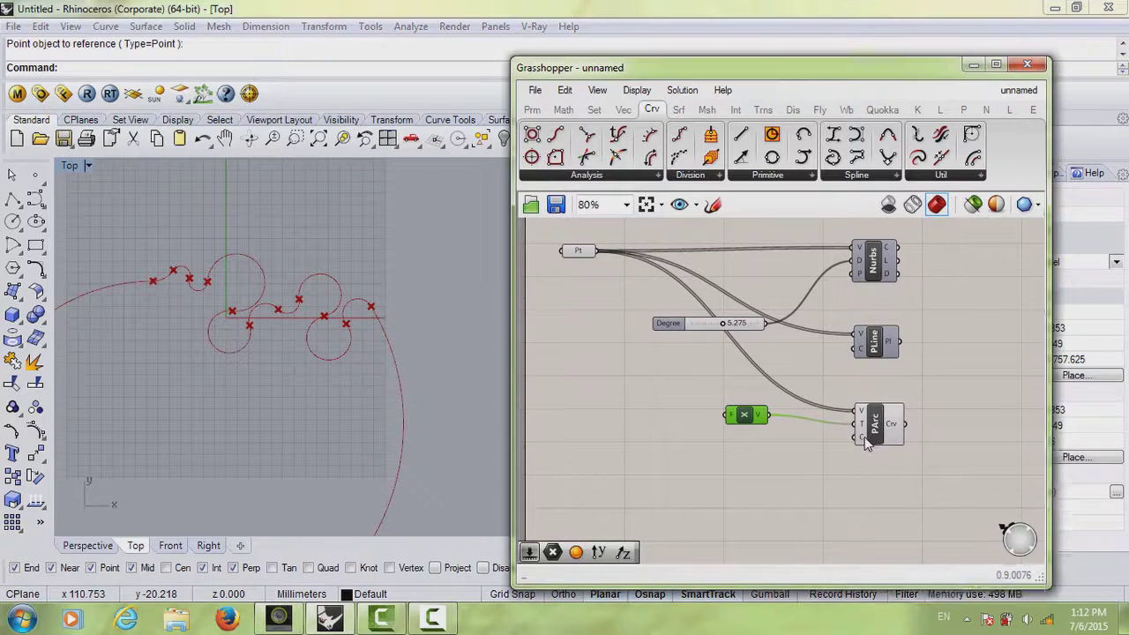
right_click(864, 437)
mouse_move(892, 476)
left_click(1072, 468)
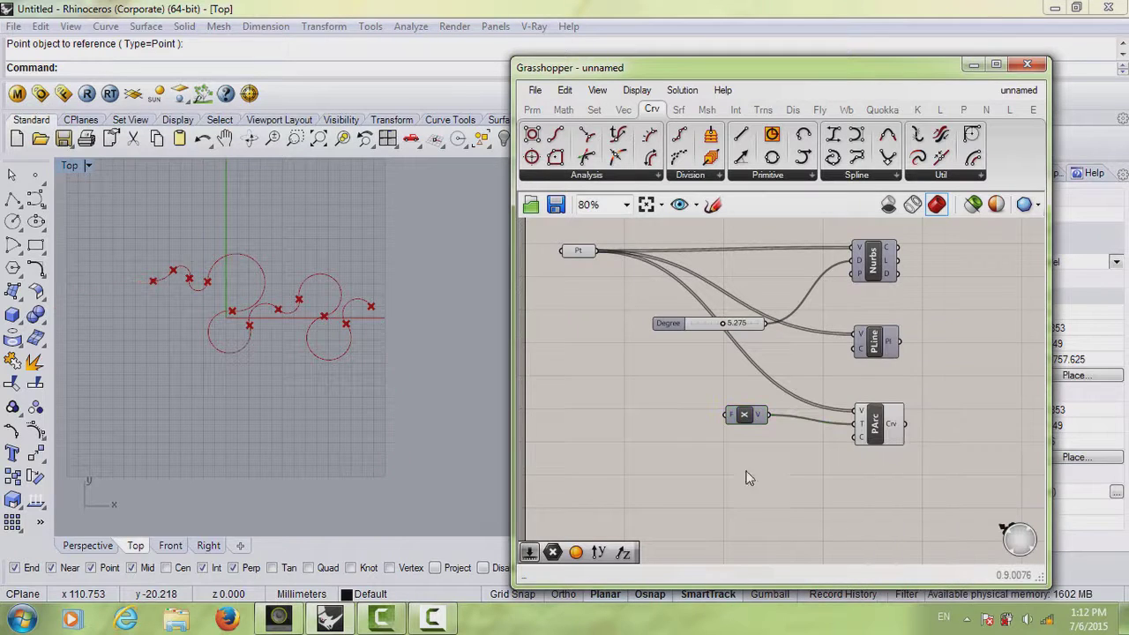
scroll(745, 477, "down", 1)
scroll(370, 328, "up", 4)
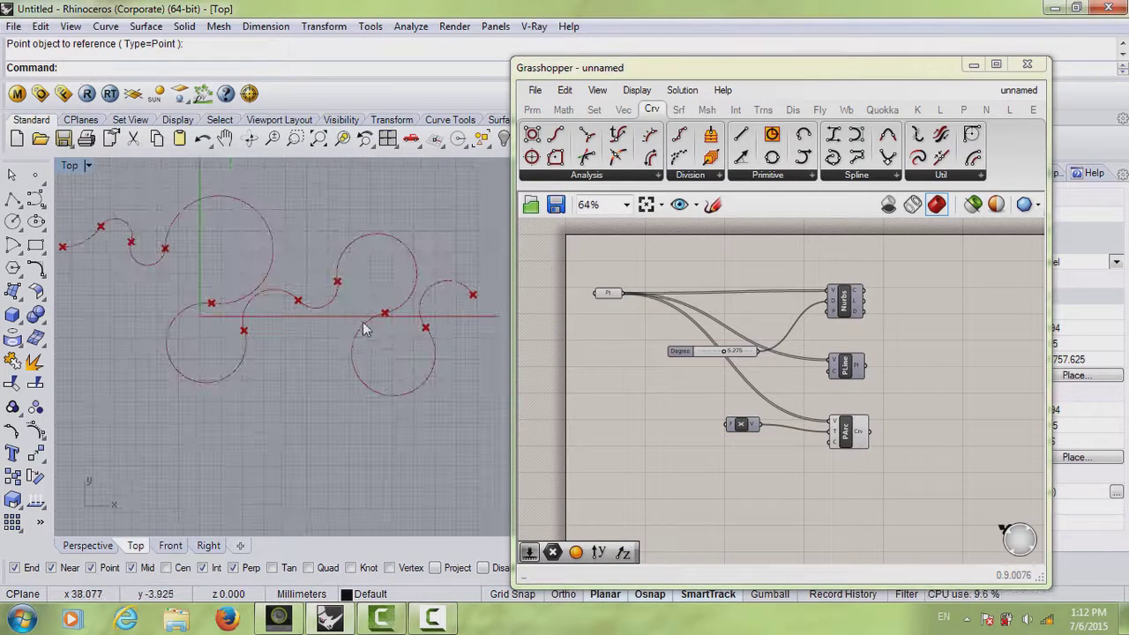
scroll(353, 326, "down", 2)
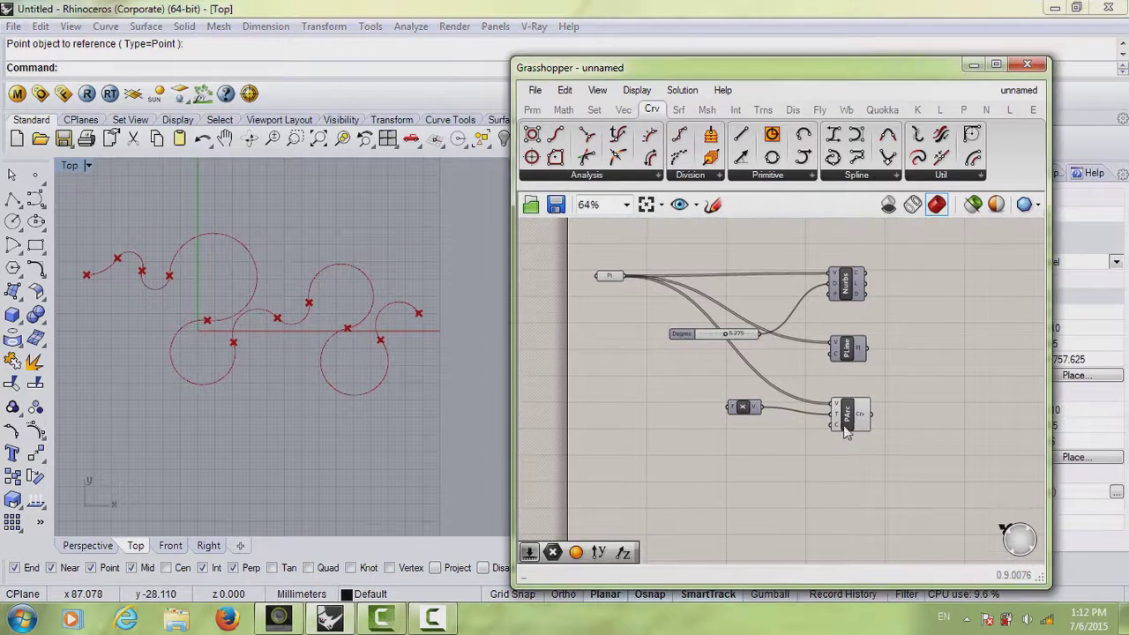
Nudge the PolyArc component upward to tidy the column of Nurbs Curve, PolyLine and PolyArc components
left_click(847, 430)
left_click(806, 479)
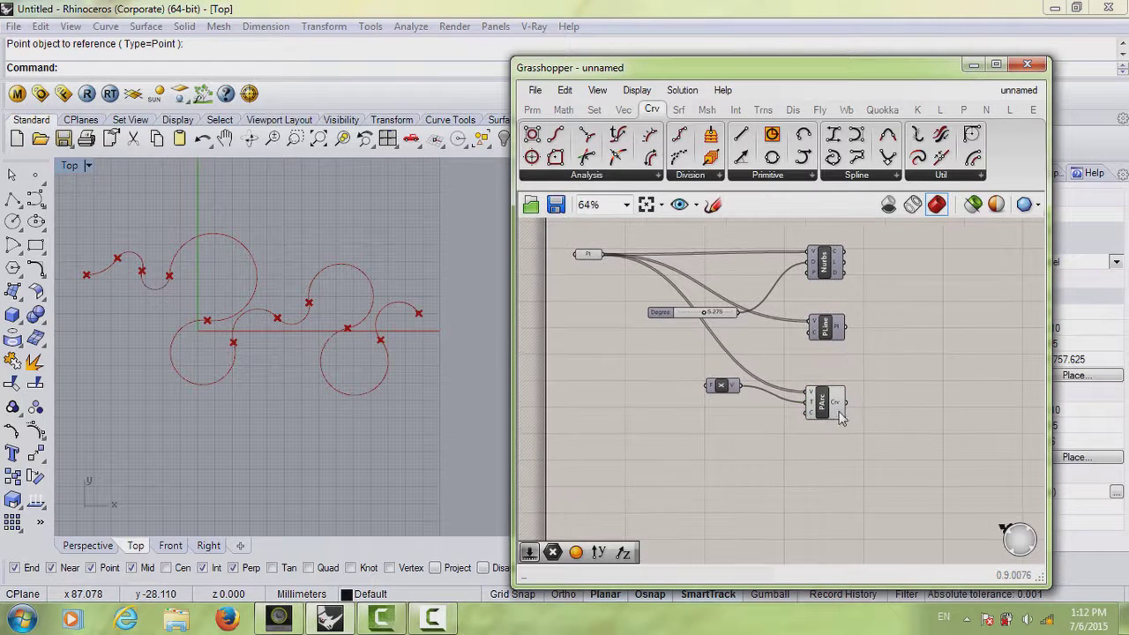
left_click(841, 401)
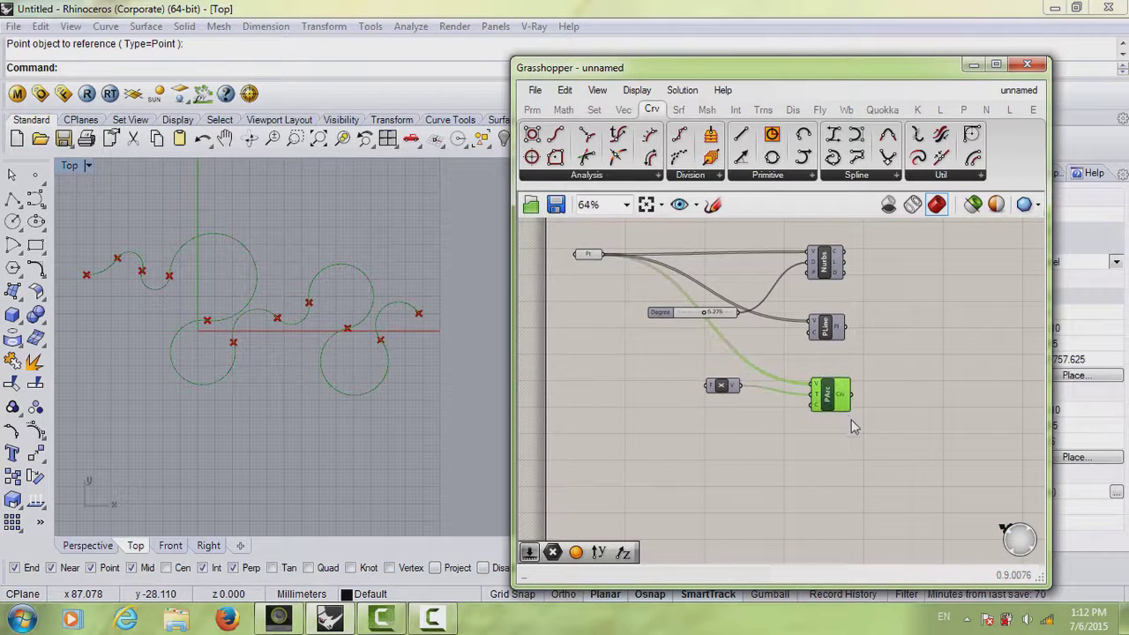
left_click(821, 269)
left_click(819, 329)
left_click(819, 395)
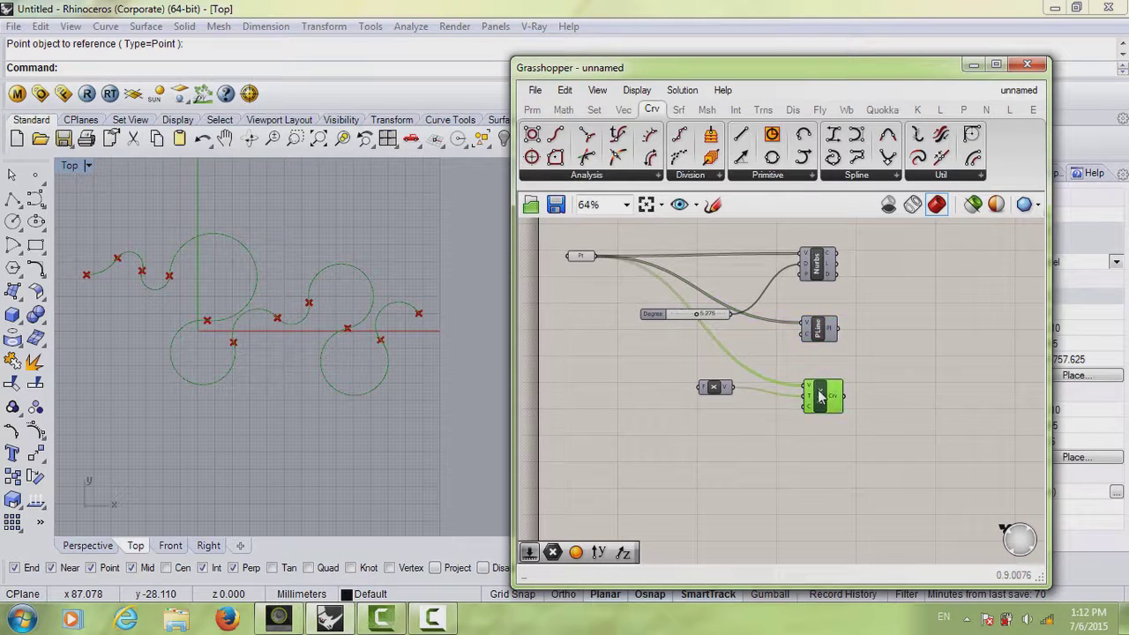
left_click(841, 426)
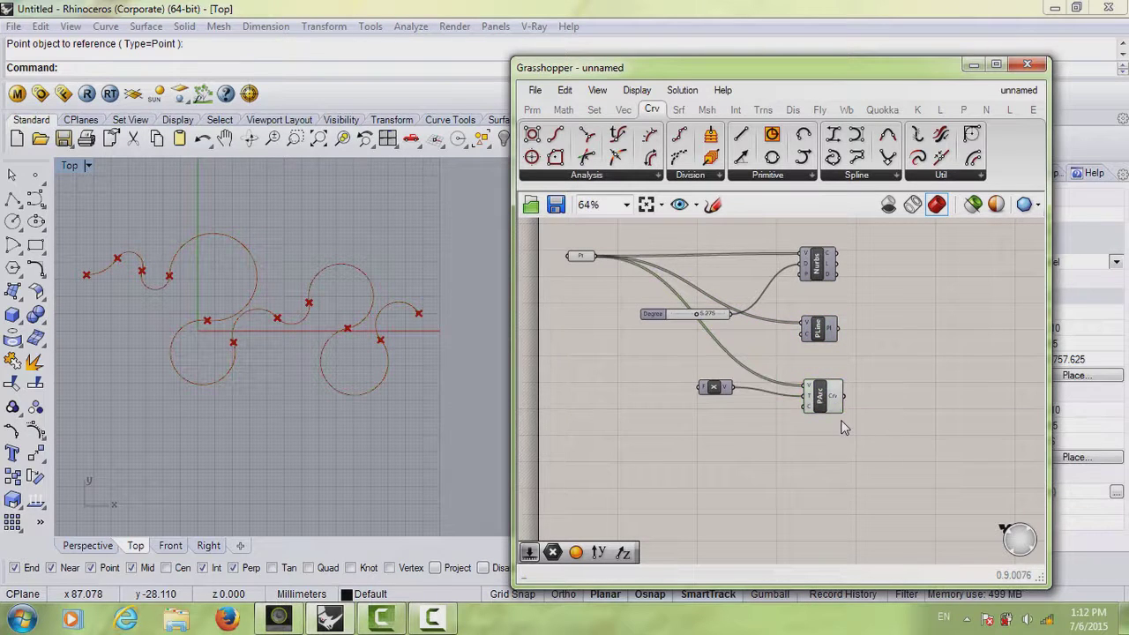
scroll(849, 444, "down", 2)
scroll(848, 416, "up", 2)
scroll(848, 416, "up", 1)
scroll(864, 410, "down", 1)
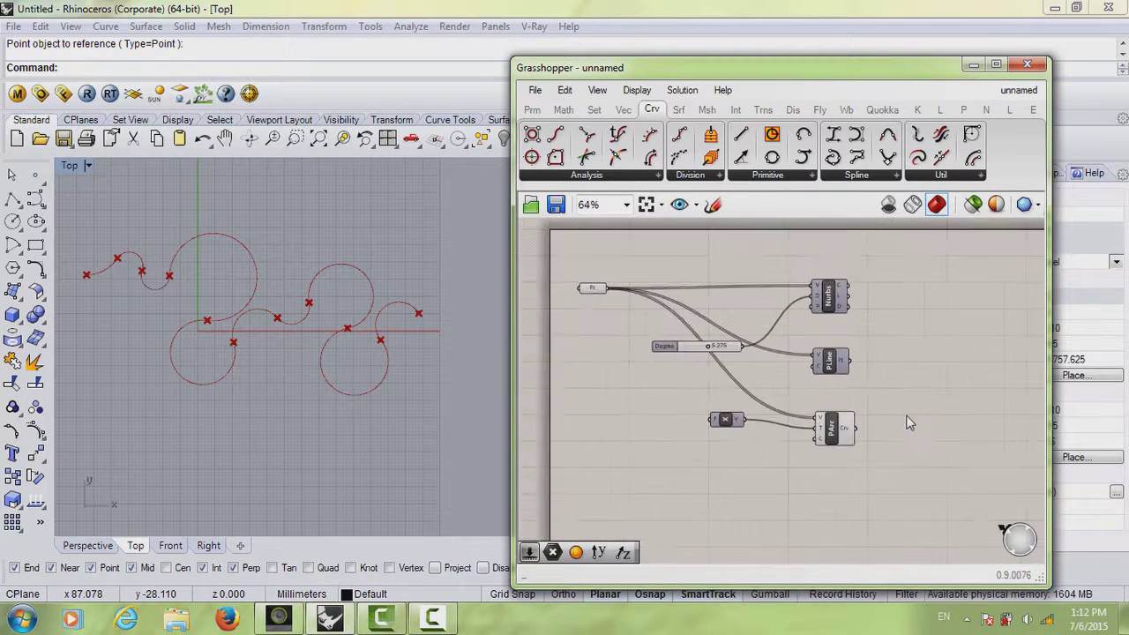
scroll(892, 403, "up", 1)
scroll(897, 410, "down", 1)
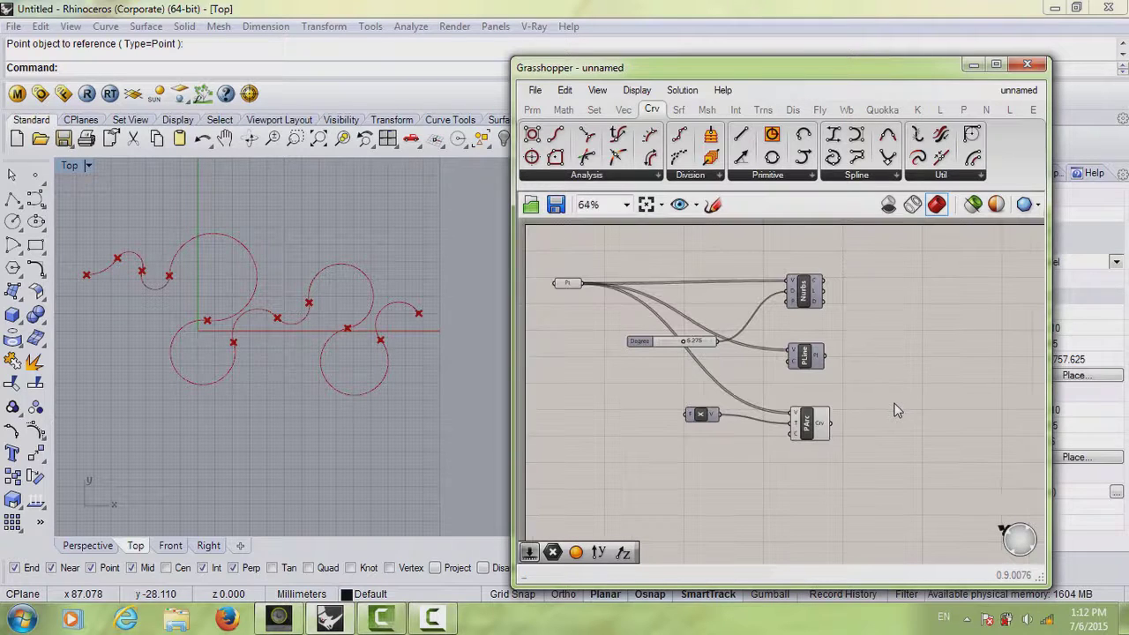
Turn off the preview of the PolyArc component
left_click(818, 432)
right_click(817, 430)
left_click(791, 456)
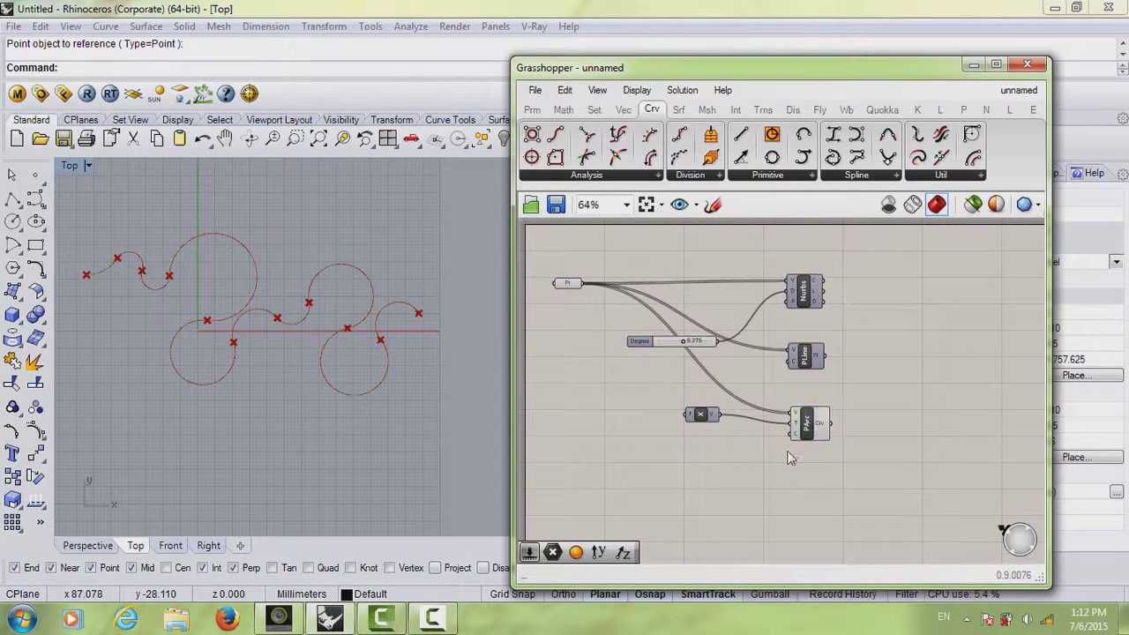
left_click(808, 425)
right_click(808, 425)
left_click(842, 451)
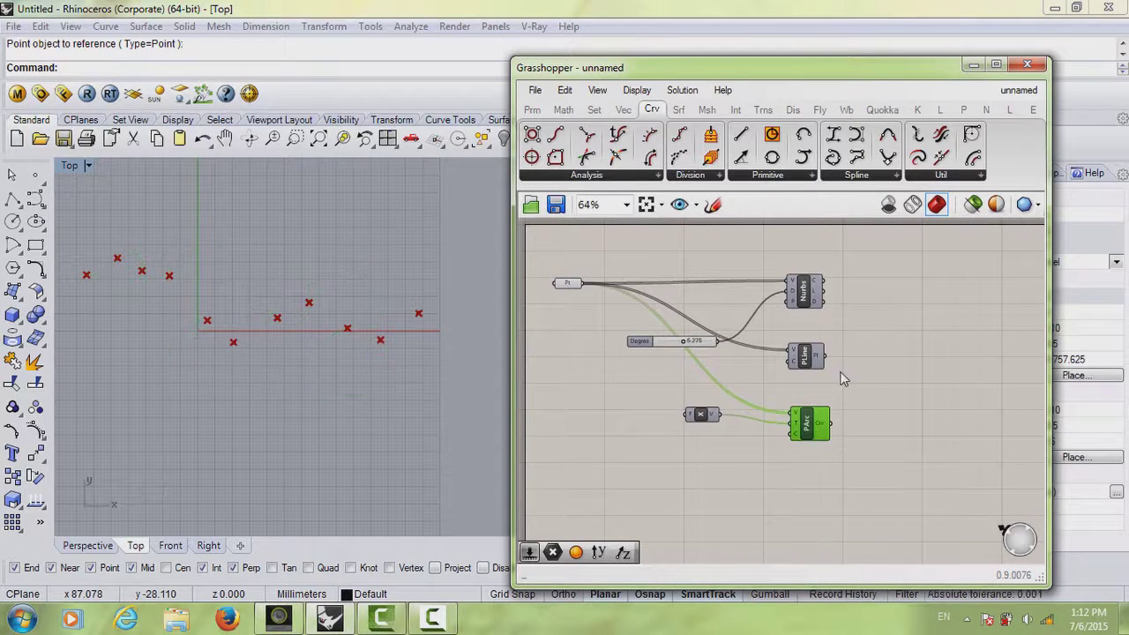
Turn the Nurbs Curve component's preview back on and lower the degree slider to 3.447
left_click(807, 302)
right_click(805, 298)
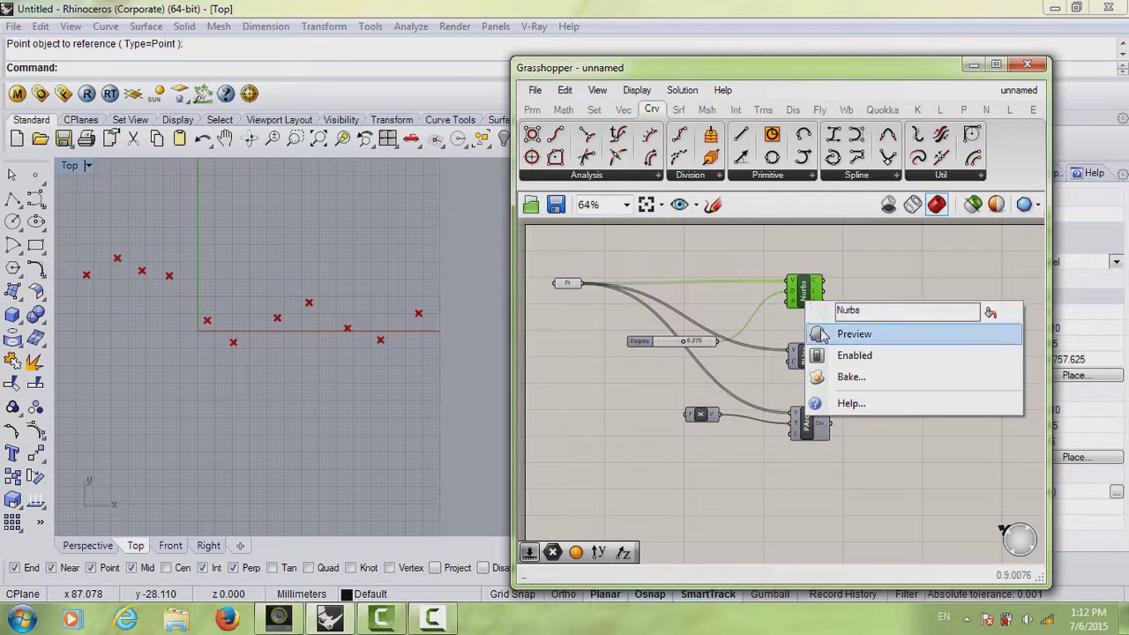
left_click(820, 330)
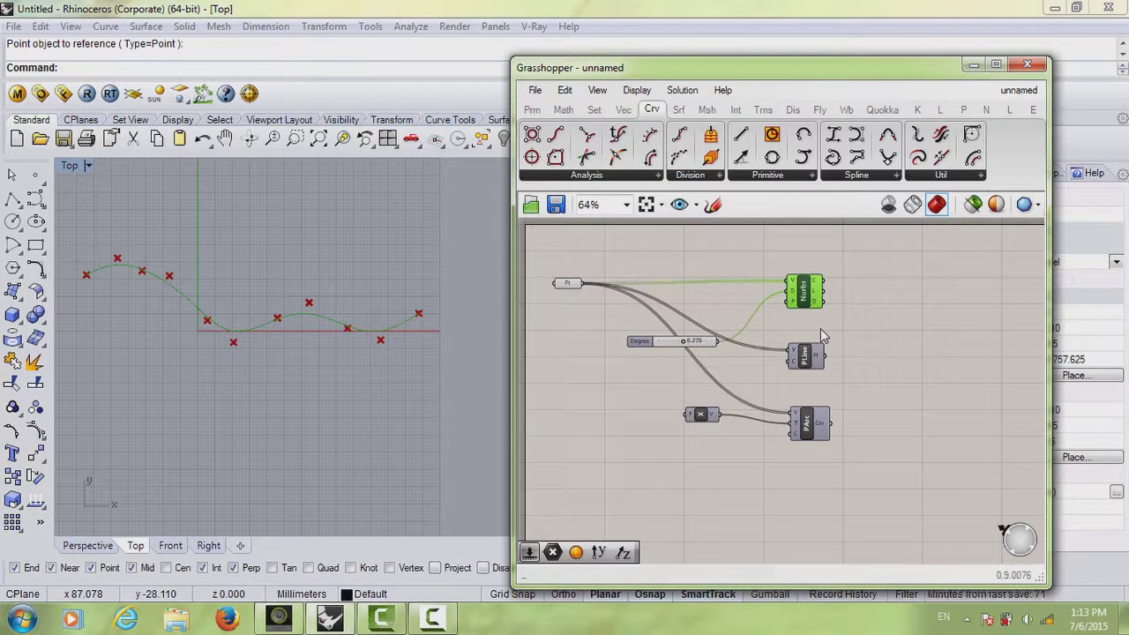
mouse_move(687, 345)
left_mouse_down()
mouse_move(663, 348)
mouse_move(685, 345)
mouse_move(673, 346)
left_mouse_up()
scroll(830, 315, "up", 1)
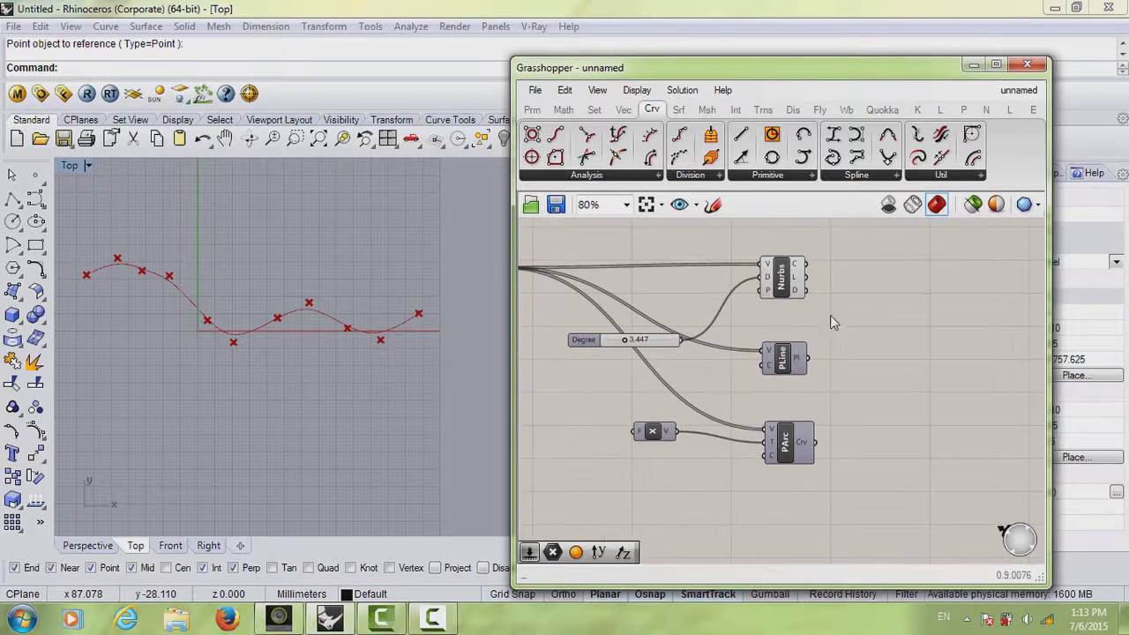
double_click(988, 330)
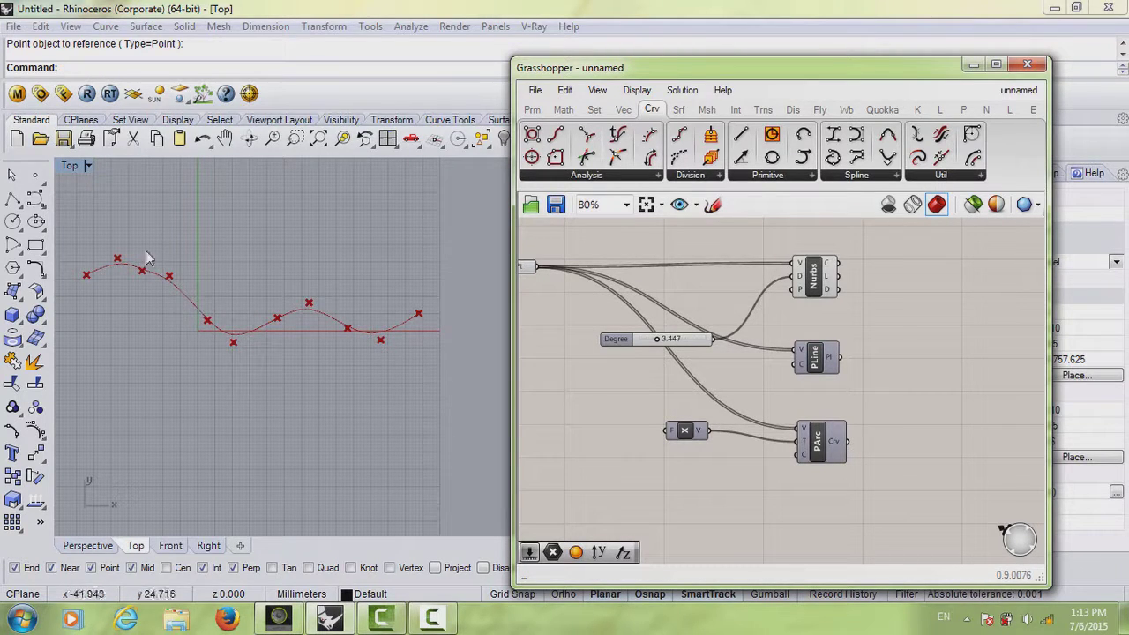
Add an Evaluate Curve component beside the Nurbs Curve component and connect the Nurbs curve output to its curve input
right_click_drag(927, 342, 902, 345)
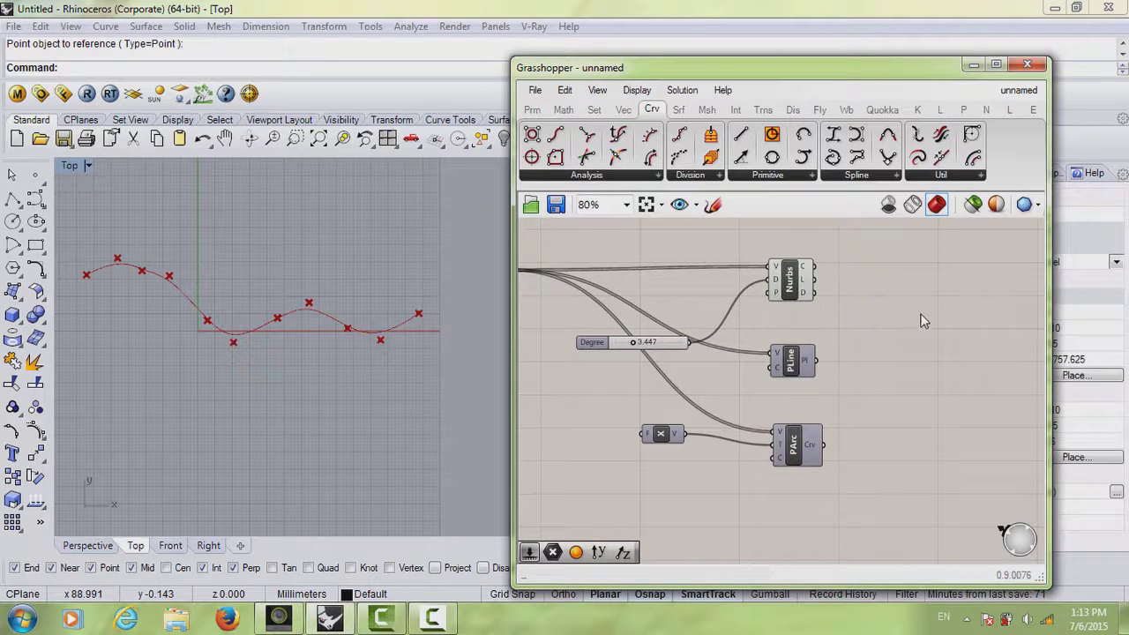
double_click(921, 321)
type("eval")
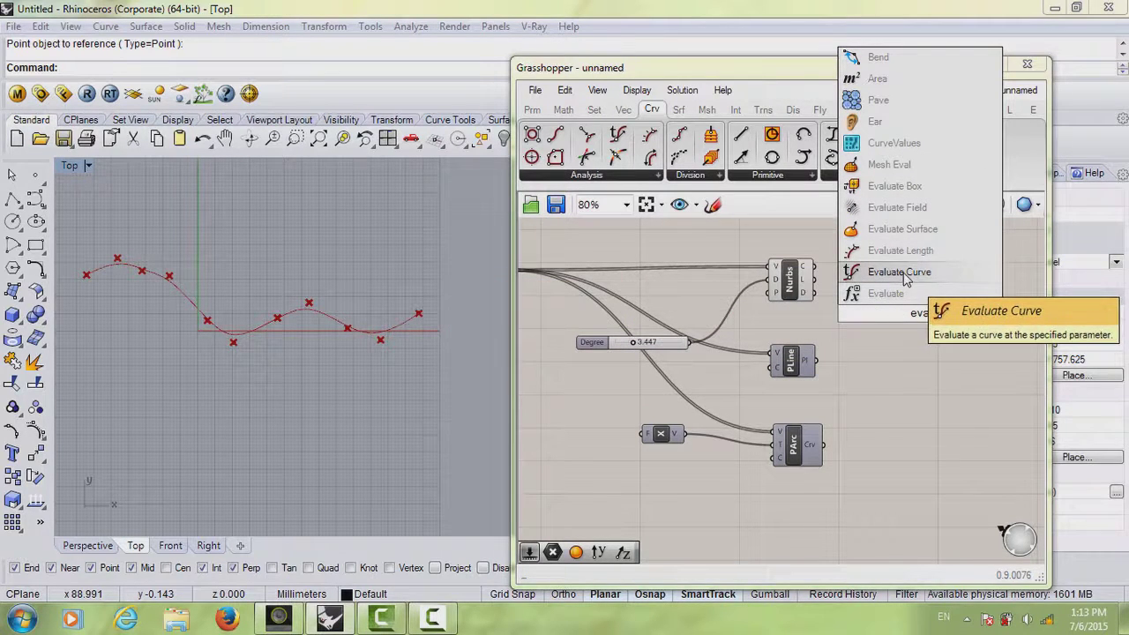
left_click(902, 277)
left_click_drag(927, 316, 921, 296)
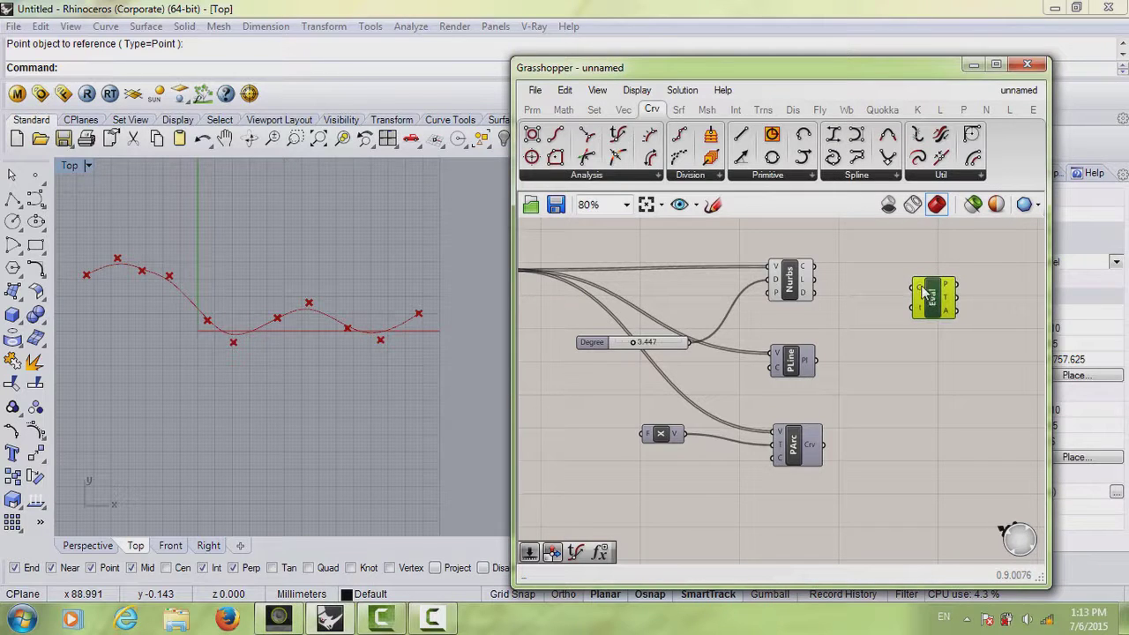
left_click_drag(815, 266, 917, 298)
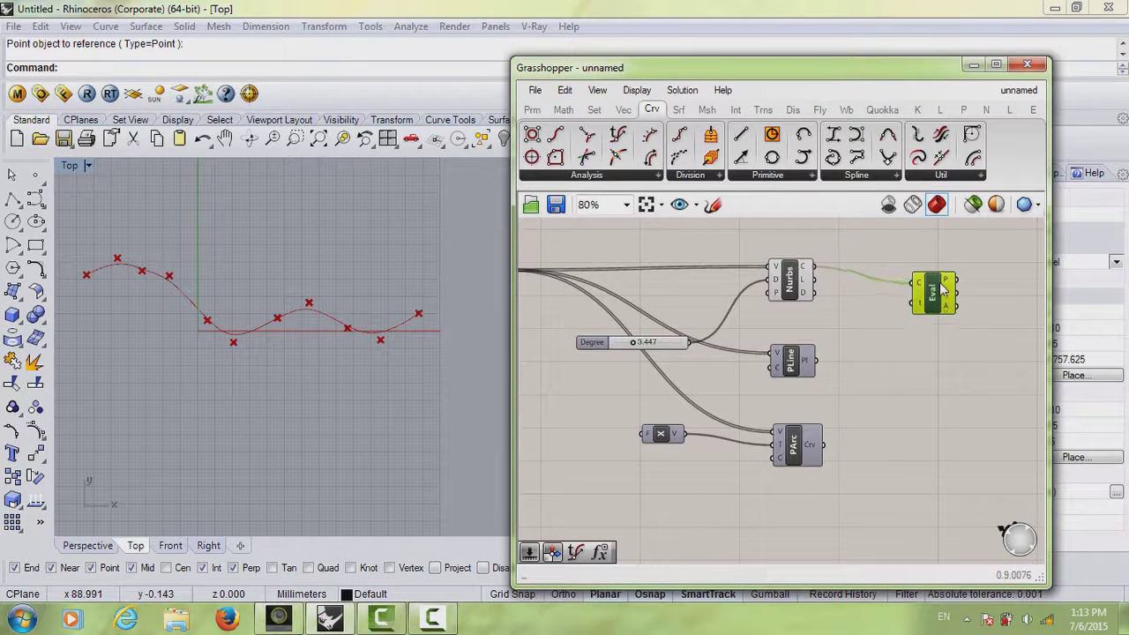
left_click(927, 327)
right_click_drag(274, 319, 357, 321)
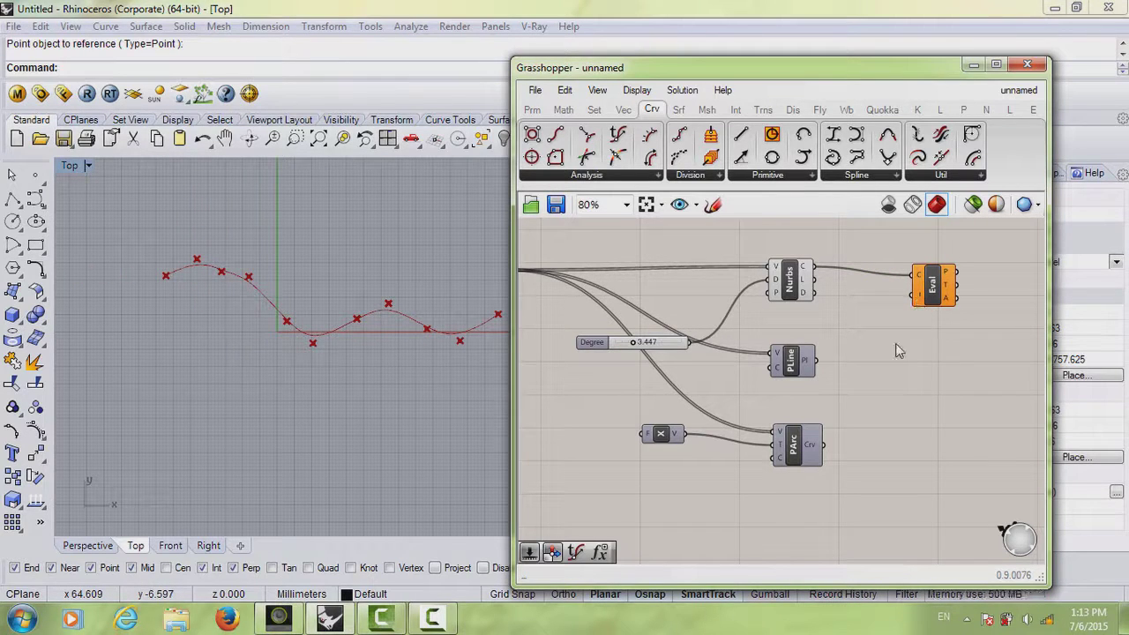
Add a number slider below Evaluate Curve and connect it to the component's parameter input
double_click(895, 348)
type("slider")
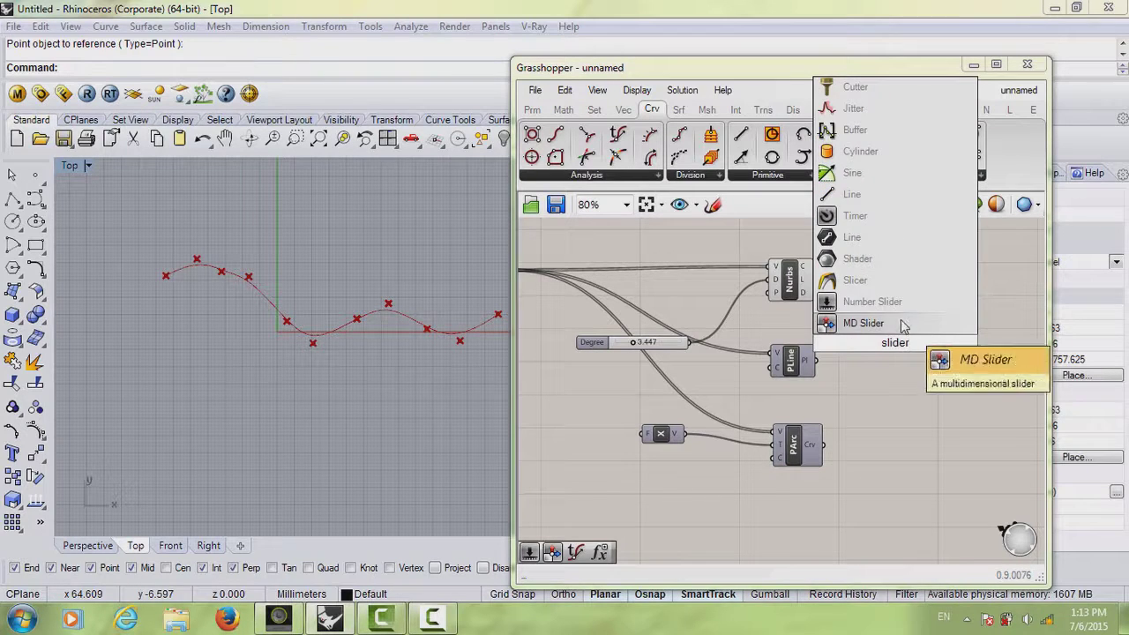
key("Return")
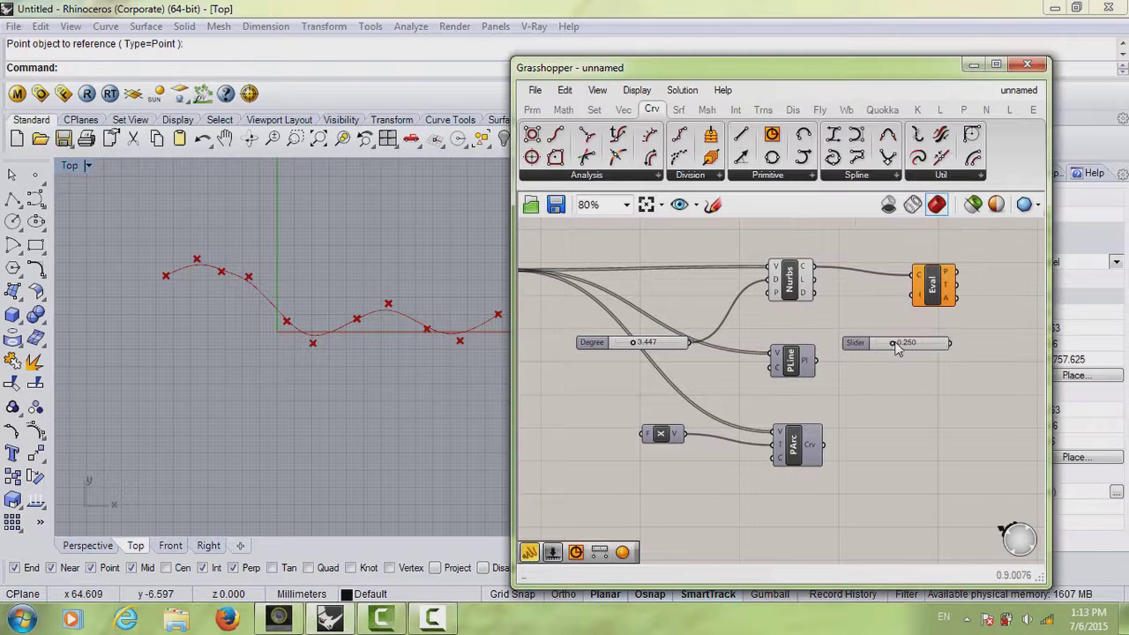
left_click_drag(895, 348, 848, 342)
left_click_drag(919, 336, 960, 312)
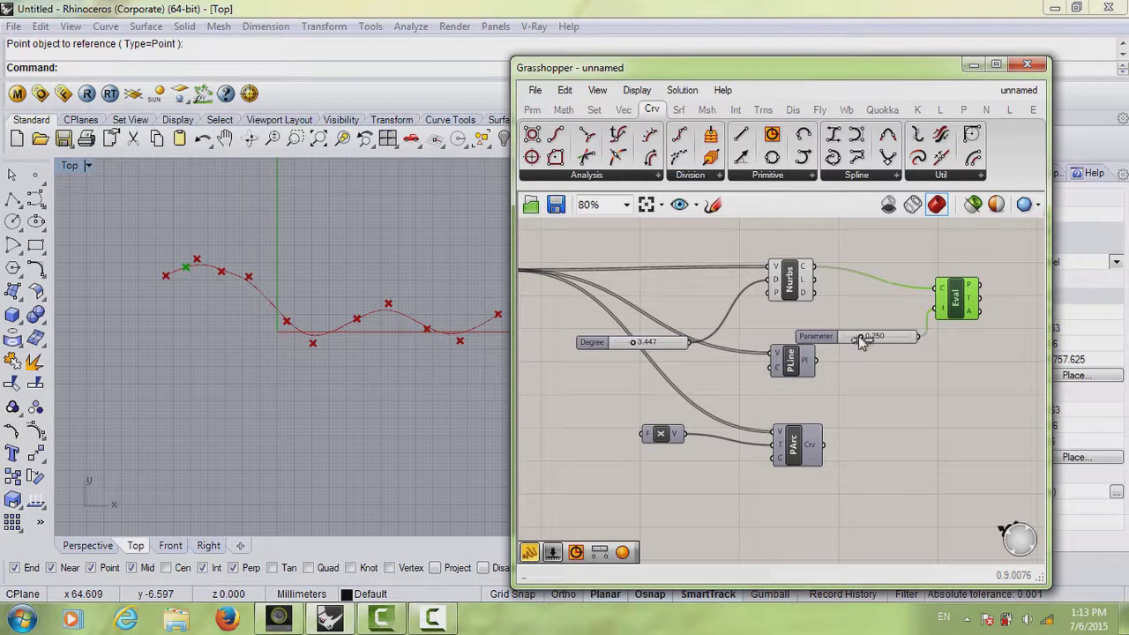
Raise the parameter slider to 1.000 and reposition it on the canvas between Nurbs Curve and Evaluate Curve
left_click_drag(856, 337, 960, 357)
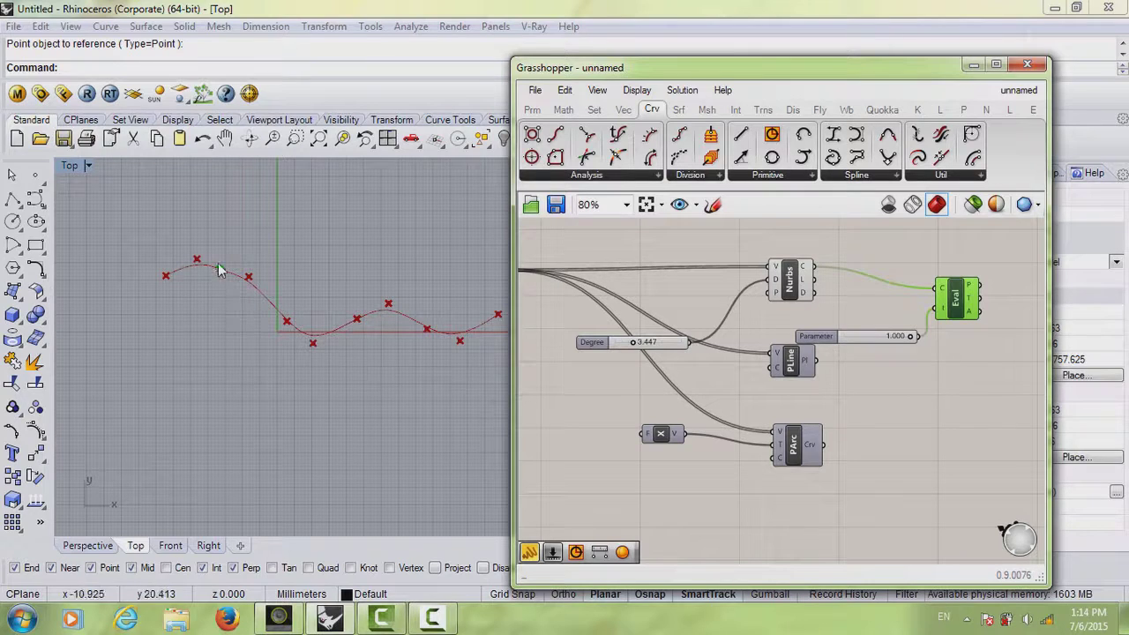
left_click(338, 331)
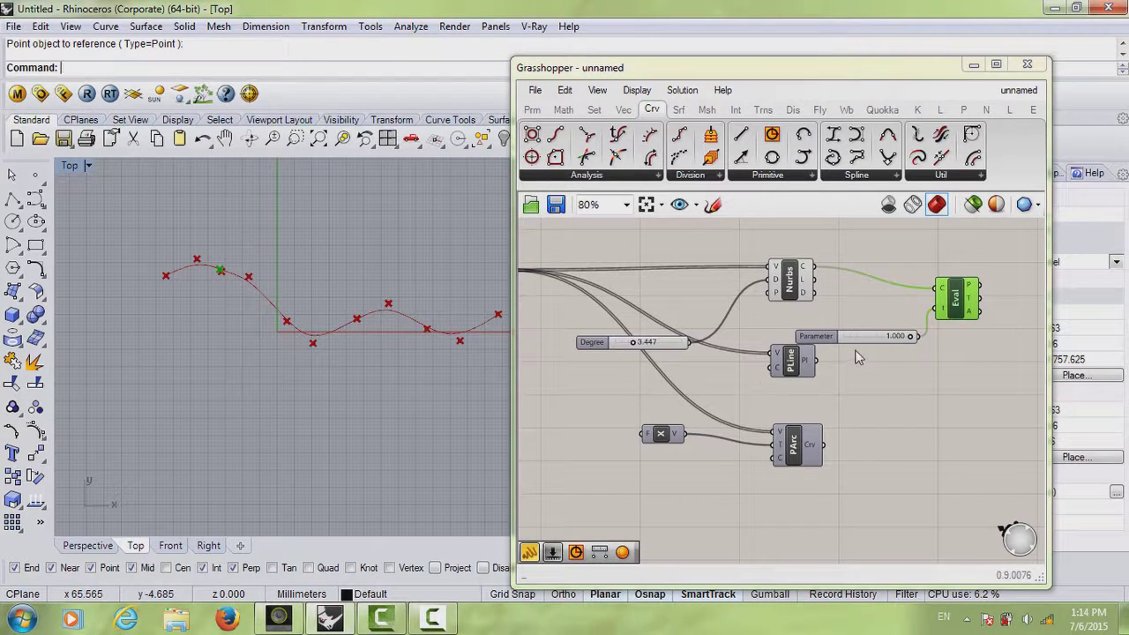
left_click_drag(856, 337, 856, 329)
left_click(922, 356)
right_click_drag(922, 357, 851, 322)
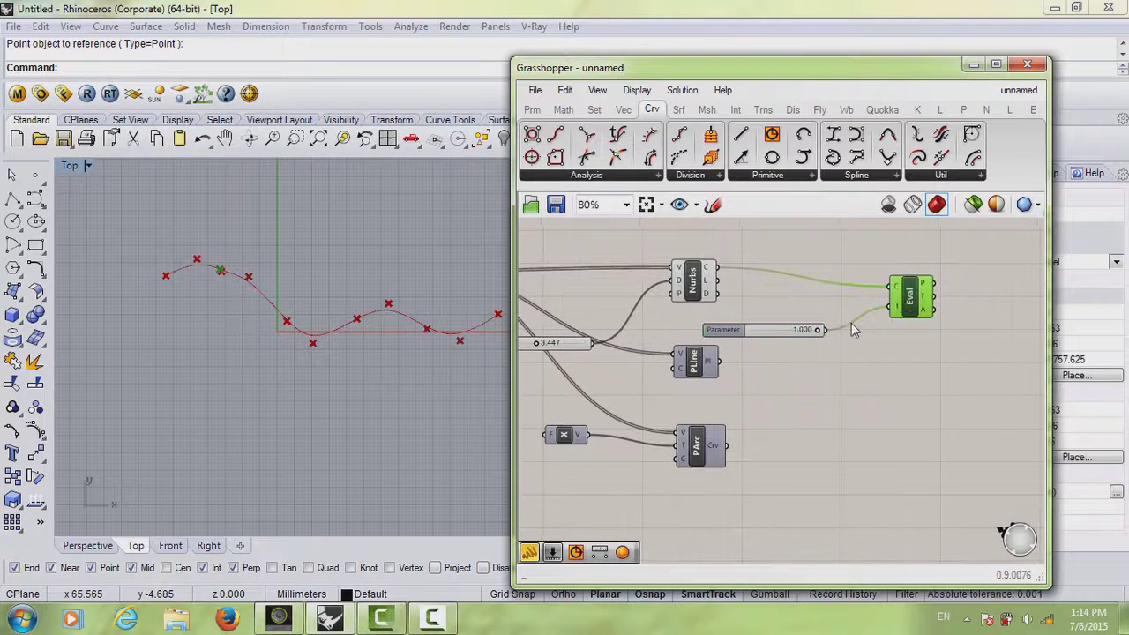
left_click_drag(798, 330, 830, 330)
left_click(815, 358)
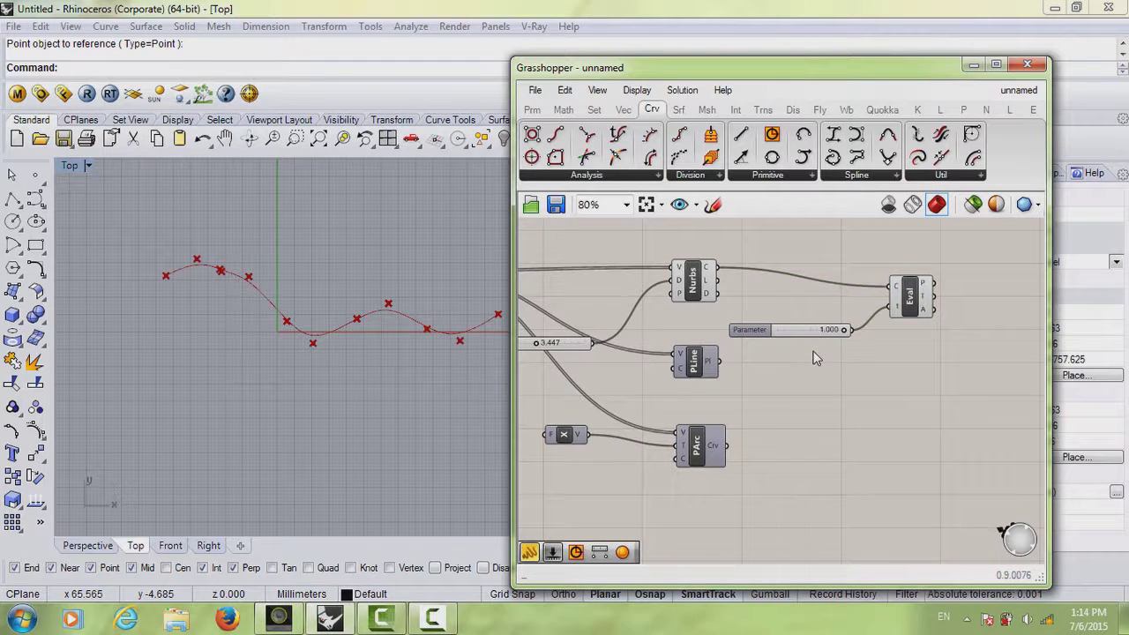
Set the parameter slider's maximum to 50
left_click_drag(804, 330, 790, 329)
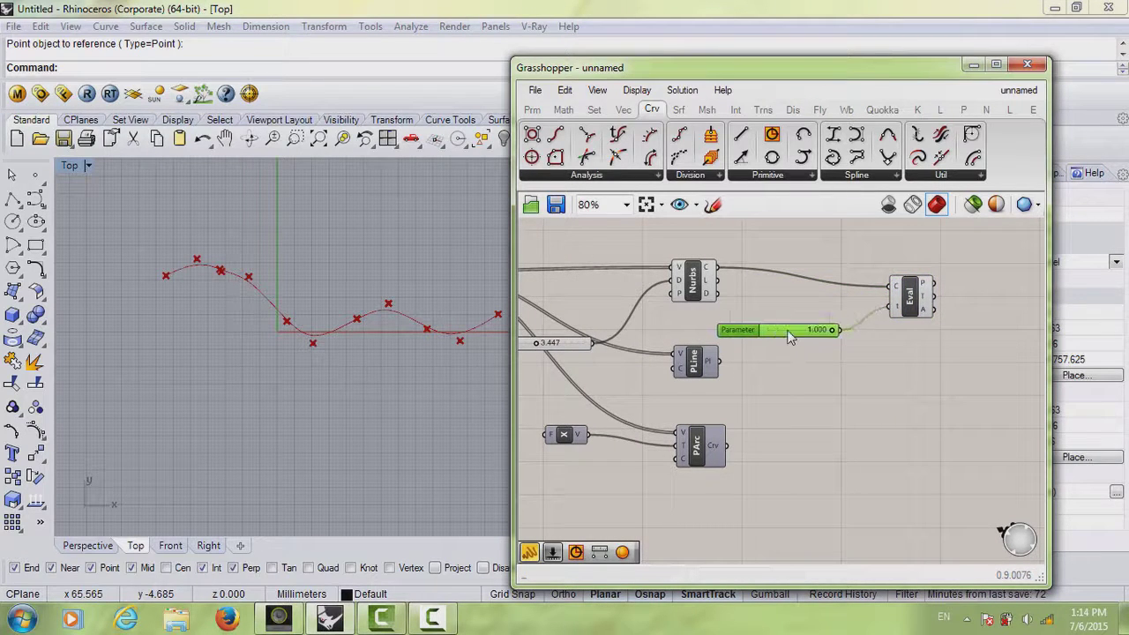
right_click(790, 332)
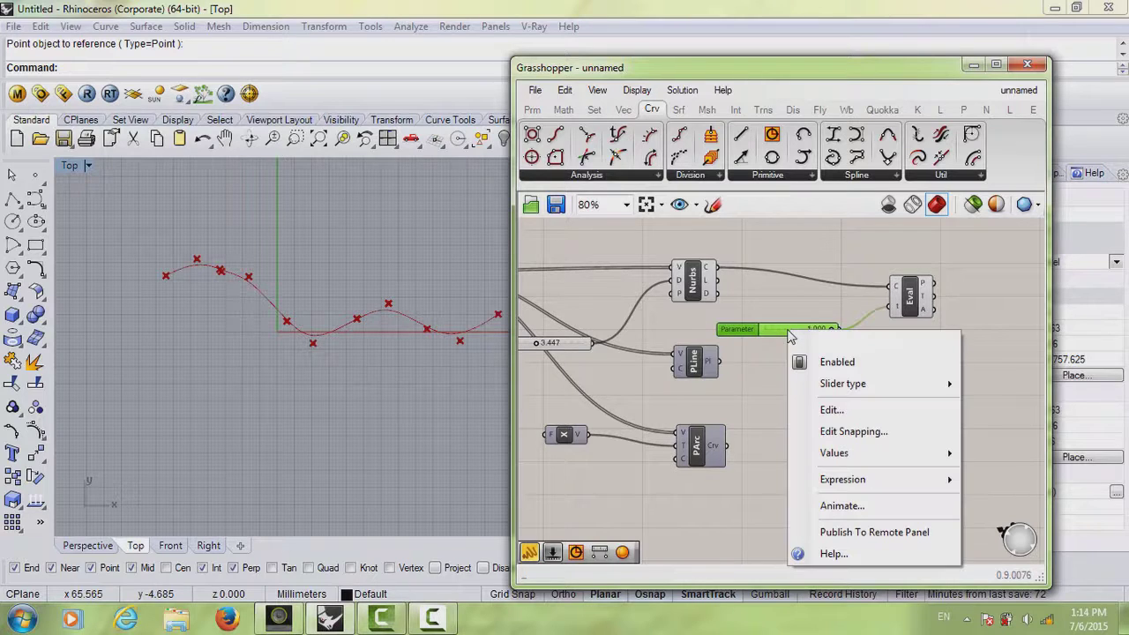
left_click(829, 410)
double_click(852, 466)
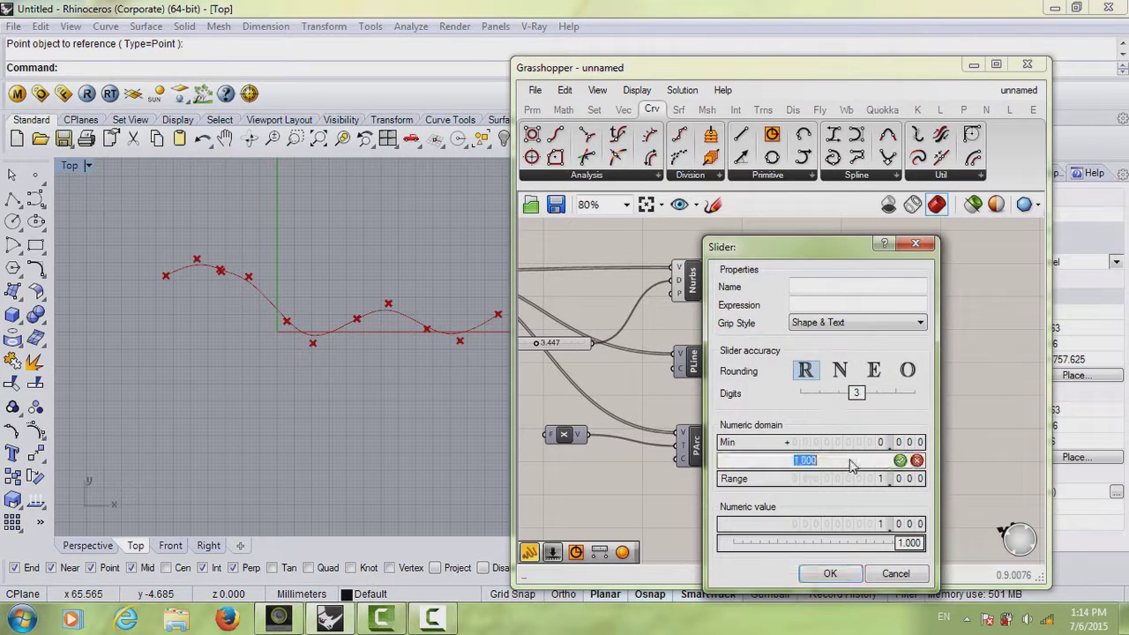
type("50")
key("Return")
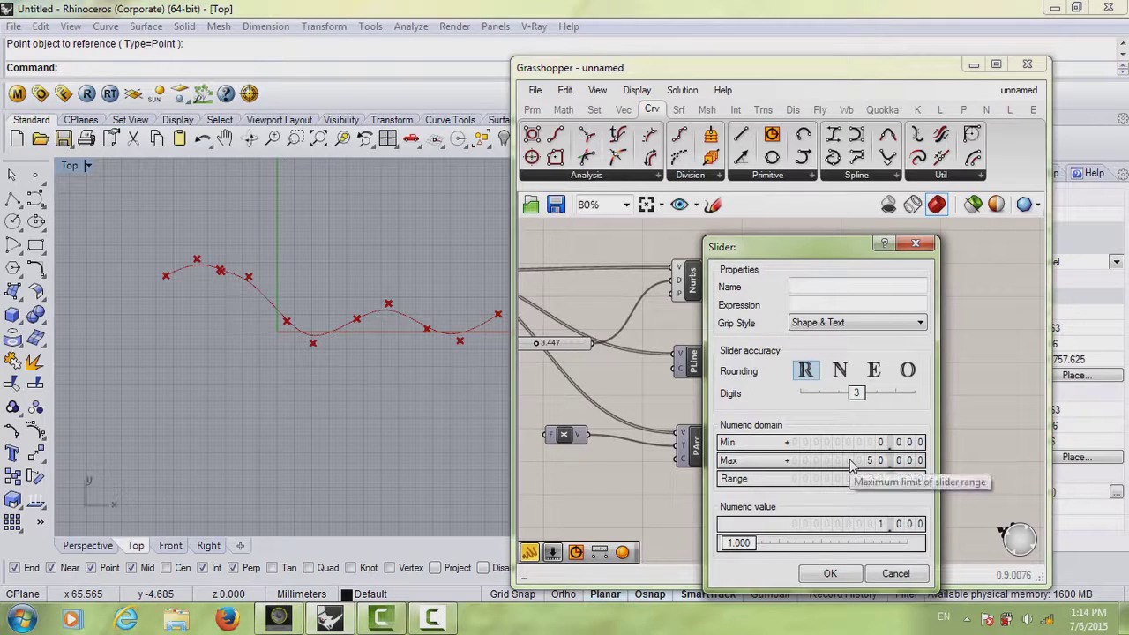
left_click(845, 571)
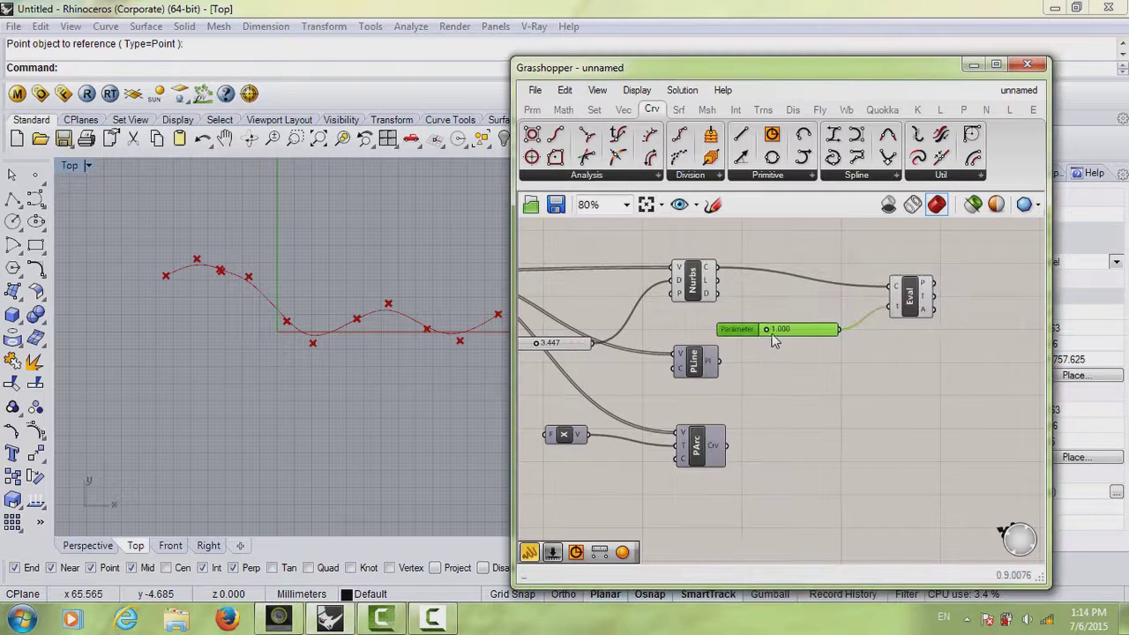
Move the evaluated point along the Nurbs curve with parameter values of 6.625 and 4.750
left_click_drag(768, 330, 774, 331)
left_click(419, 346)
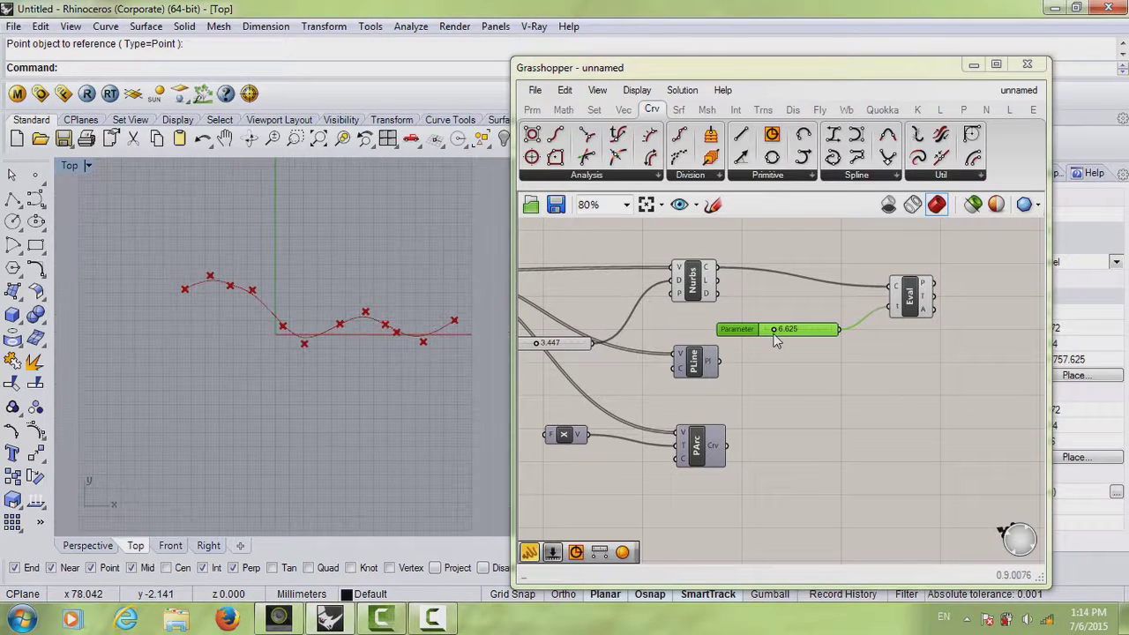
left_click(773, 335)
left_click_drag(773, 336, 772, 333)
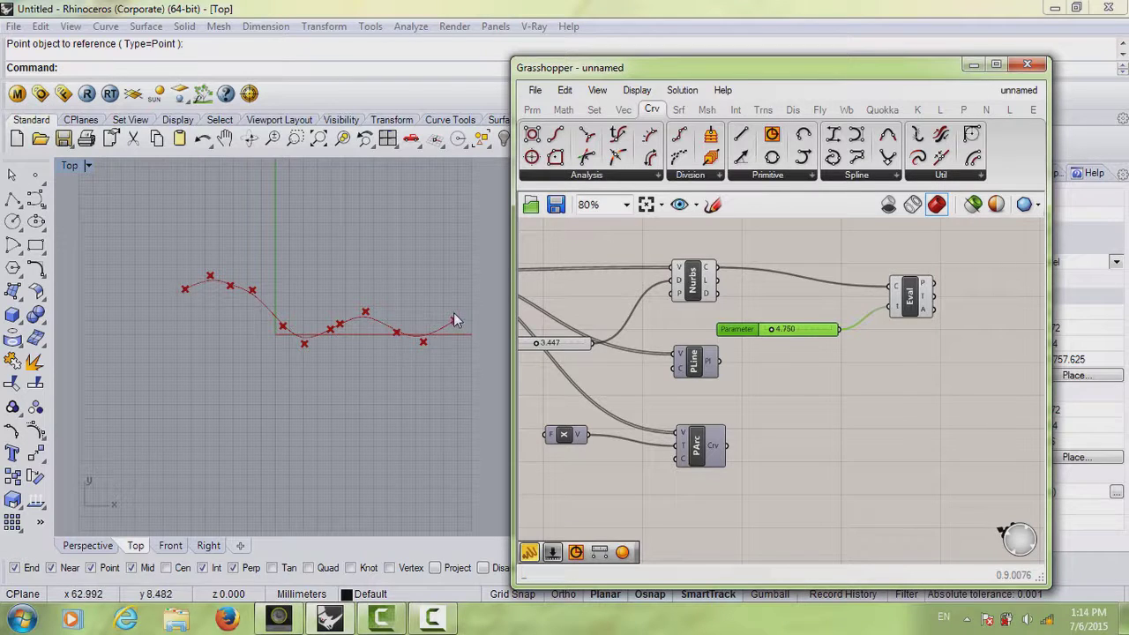
left_click_drag(788, 339, 788, 341)
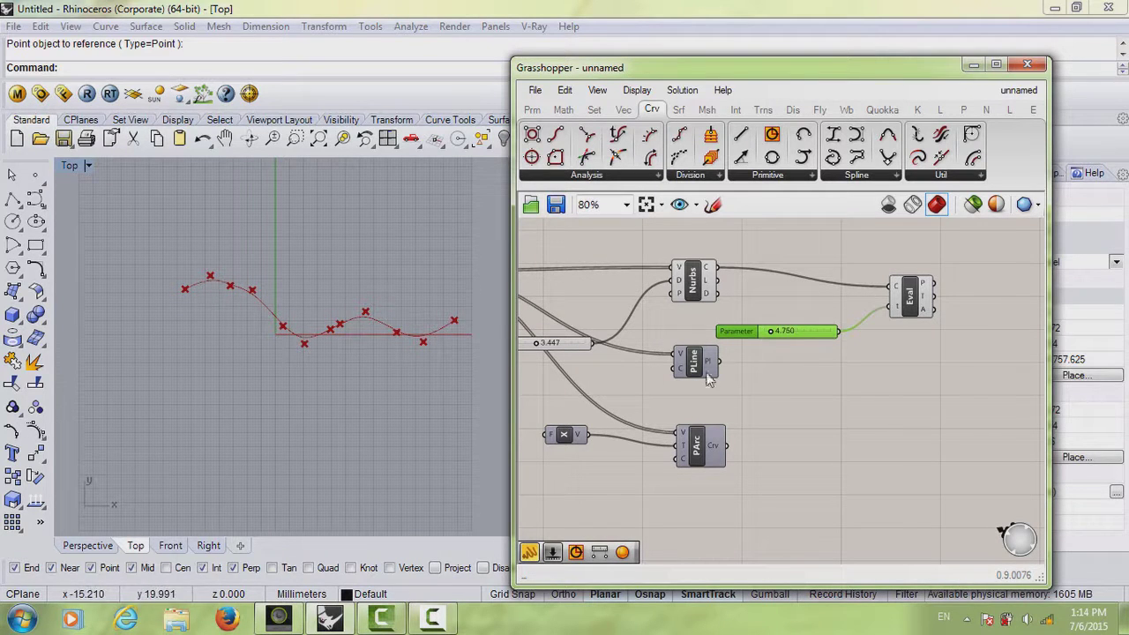
Replace the parameter slider with a new number slider wired to Evaluate Curve's parameter input, set to 0.338
key("Delete")
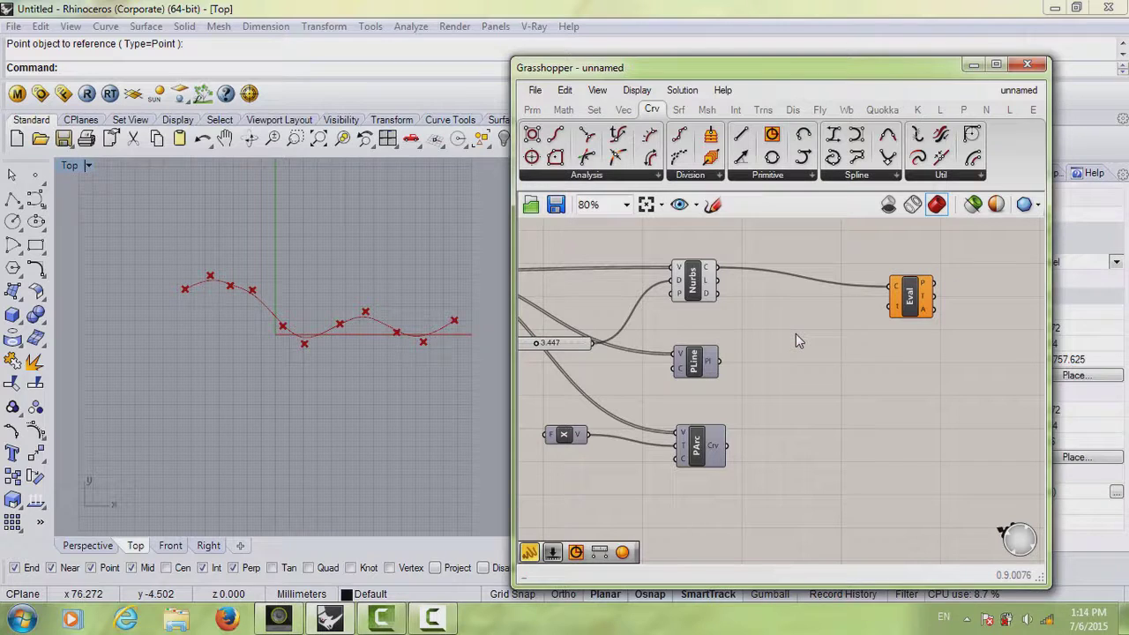
double_click(796, 334)
type("slider")
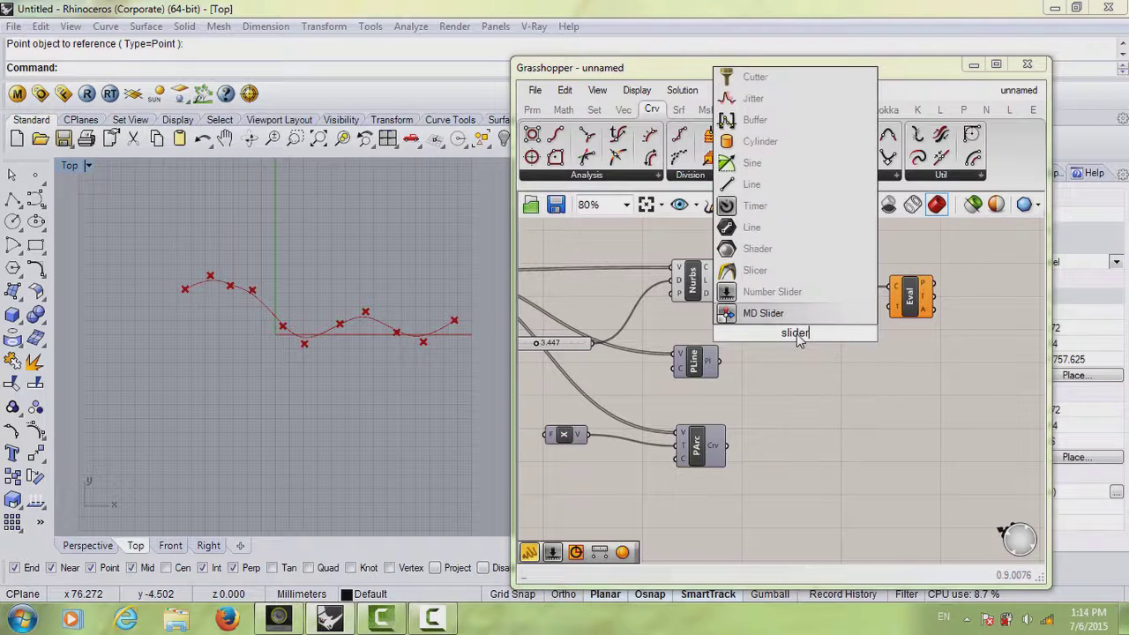
left_click(788, 294)
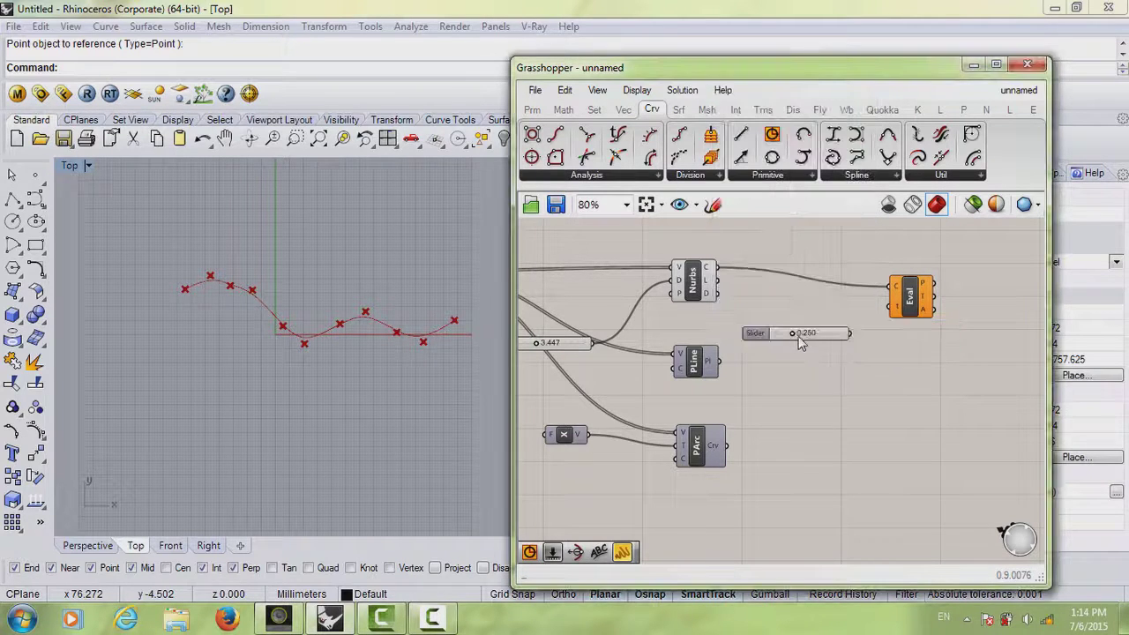
left_click_drag(834, 341, 756, 341)
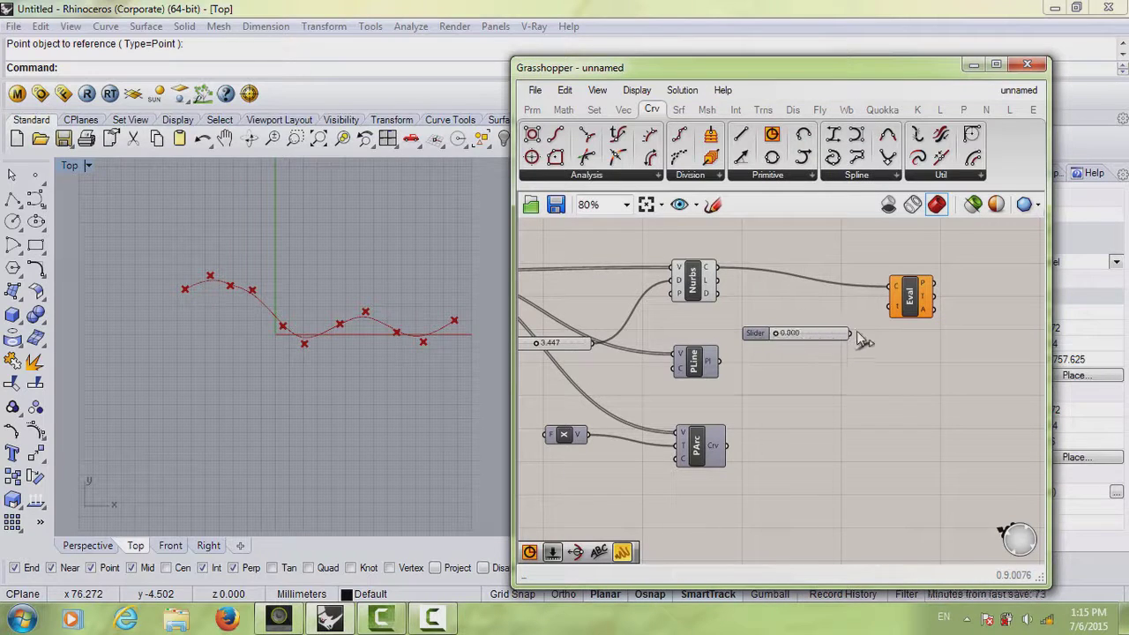
left_click_drag(864, 334, 889, 306)
left_click_drag(811, 342, 813, 341)
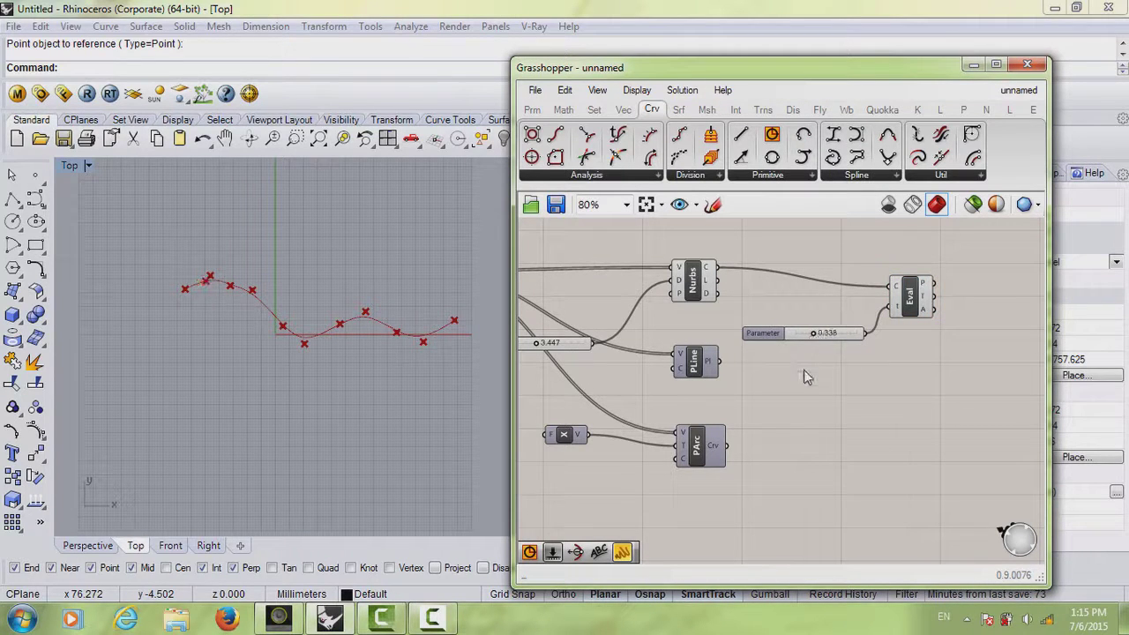
Reparameterize the curve output of the Nurbs Curve component
left_click(705, 276)
right_click(705, 277)
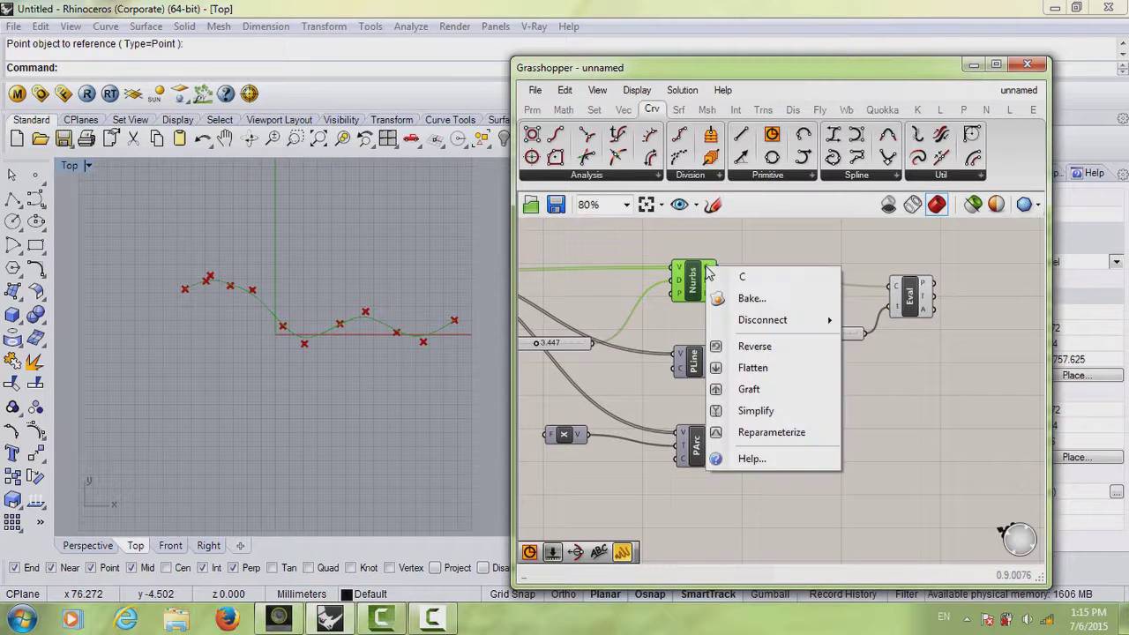
left_click(756, 432)
left_click(826, 391)
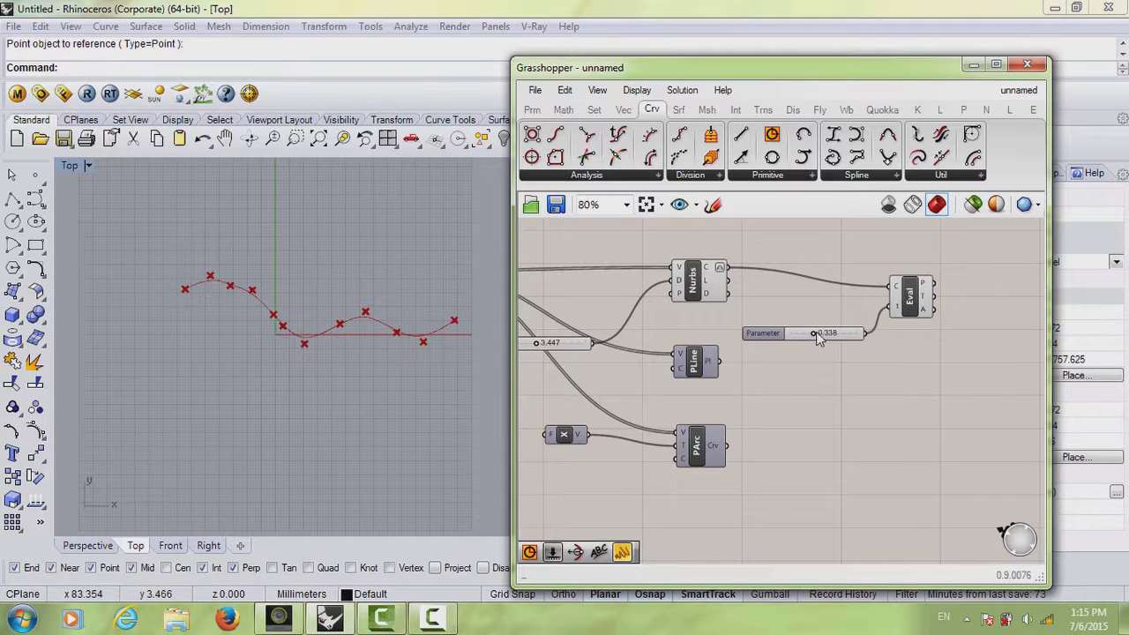
Highlight the evaluated point and move it along the curve with parameter values such as 0.000, 0.550 and 0.513
left_click_drag(811, 338, 788, 341)
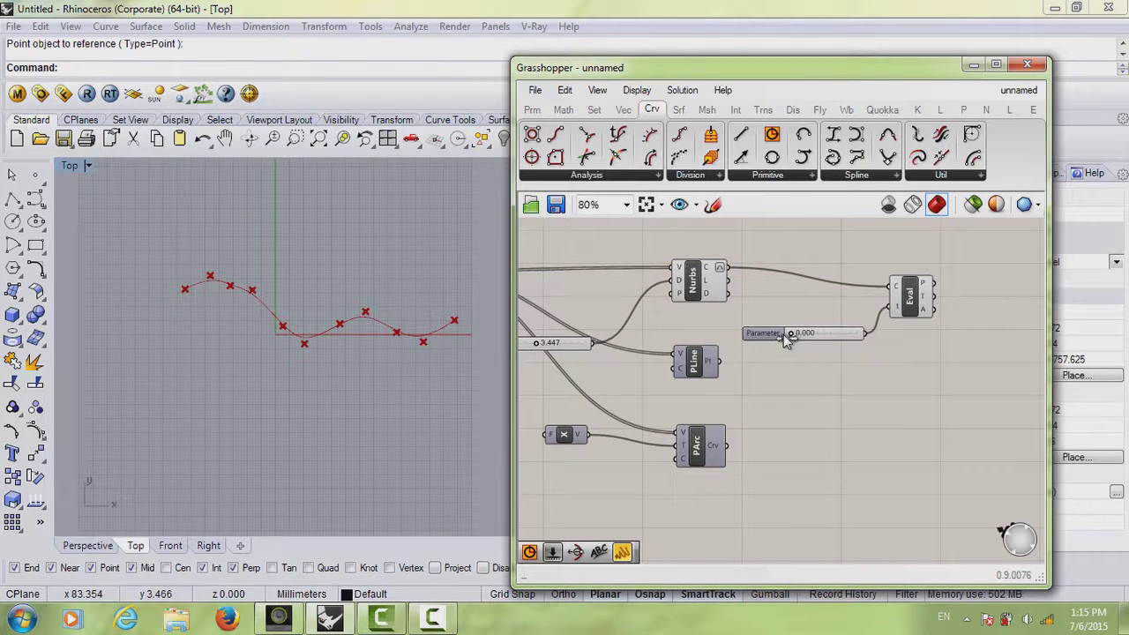
left_click(894, 305)
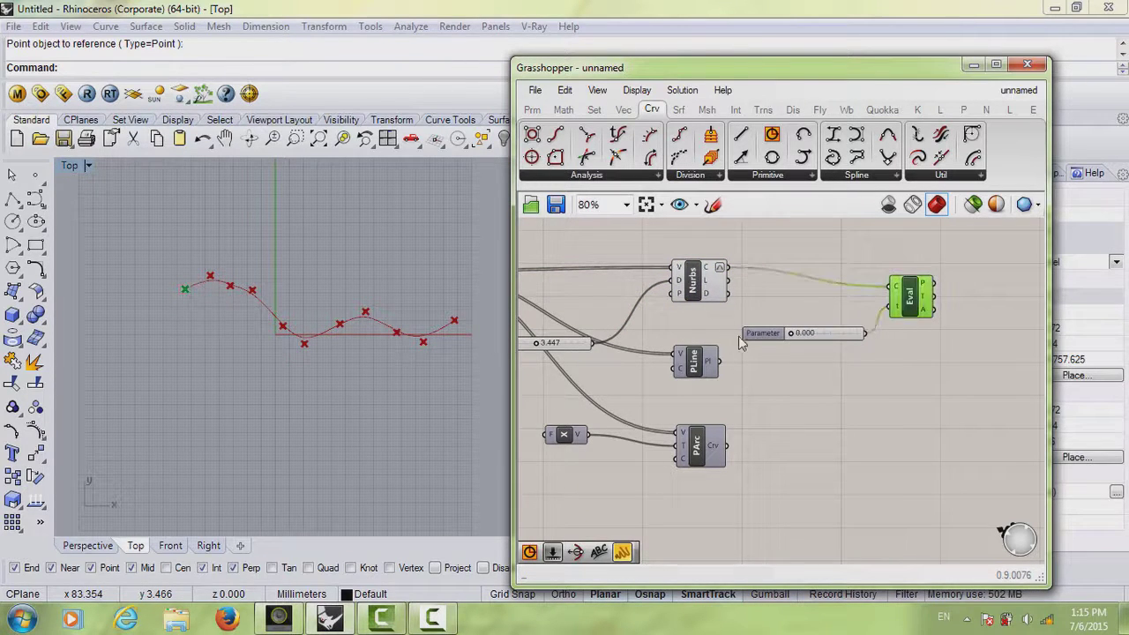
left_click_drag(791, 334, 830, 350)
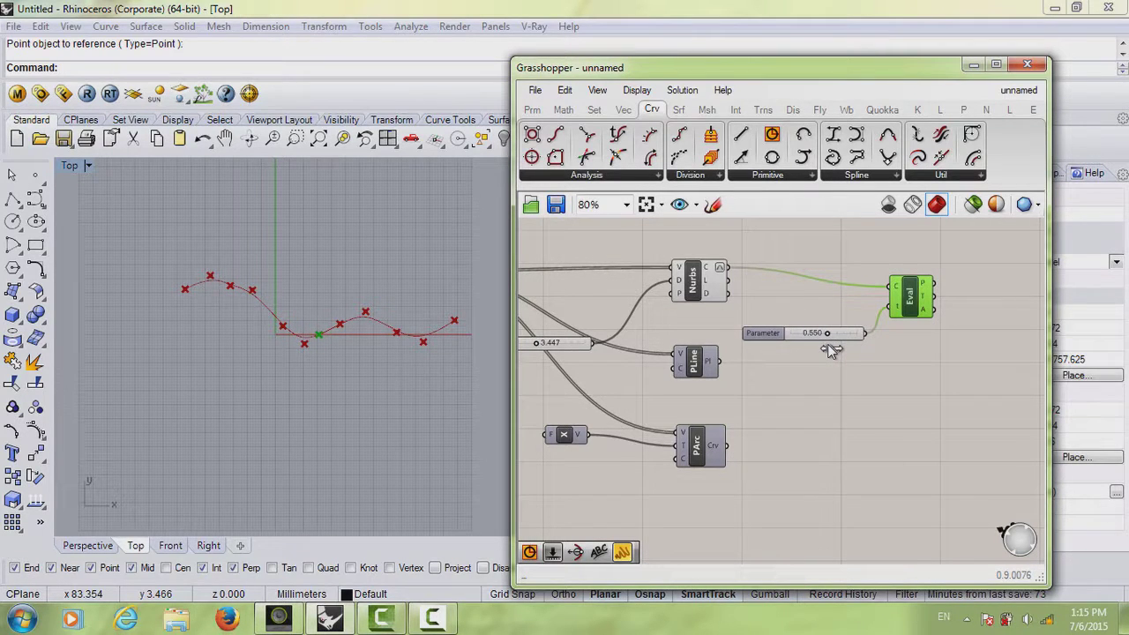
left_click_drag(829, 349, 829, 349)
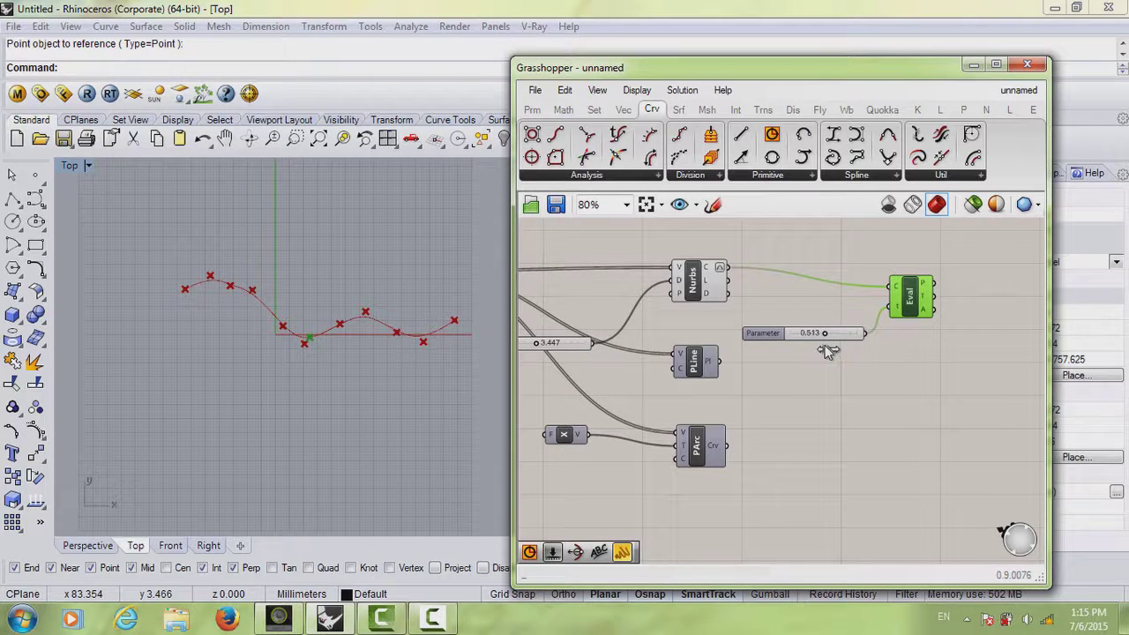
Set the parameter slider's numeric value to exactly 0.5 to evaluate the middle of the curve's domain
double_click(826, 337)
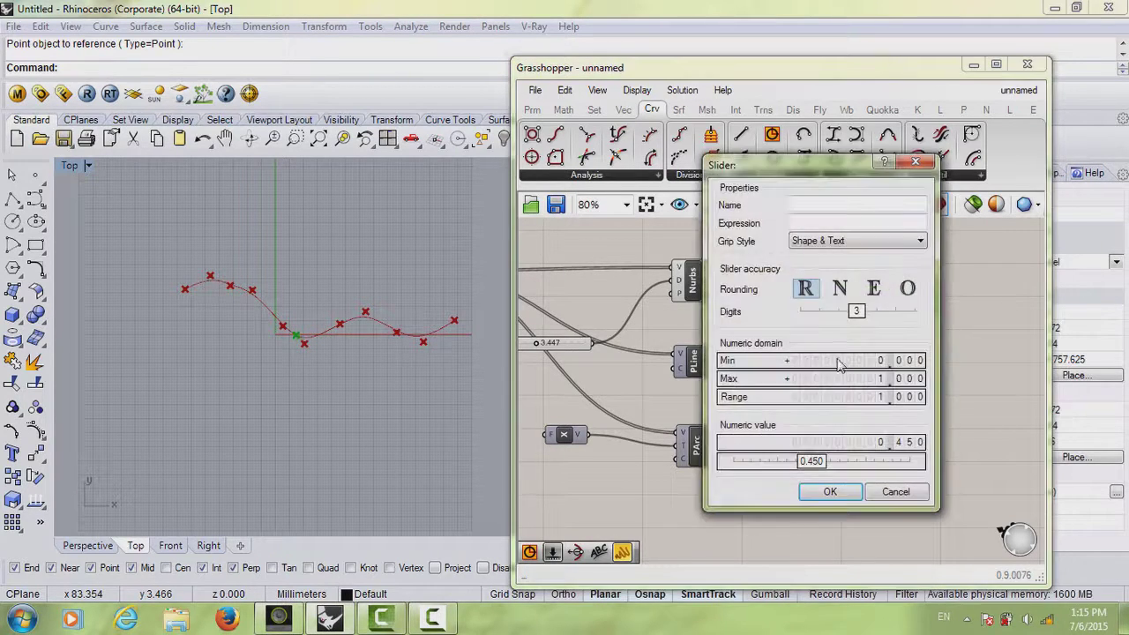
double_click(812, 465)
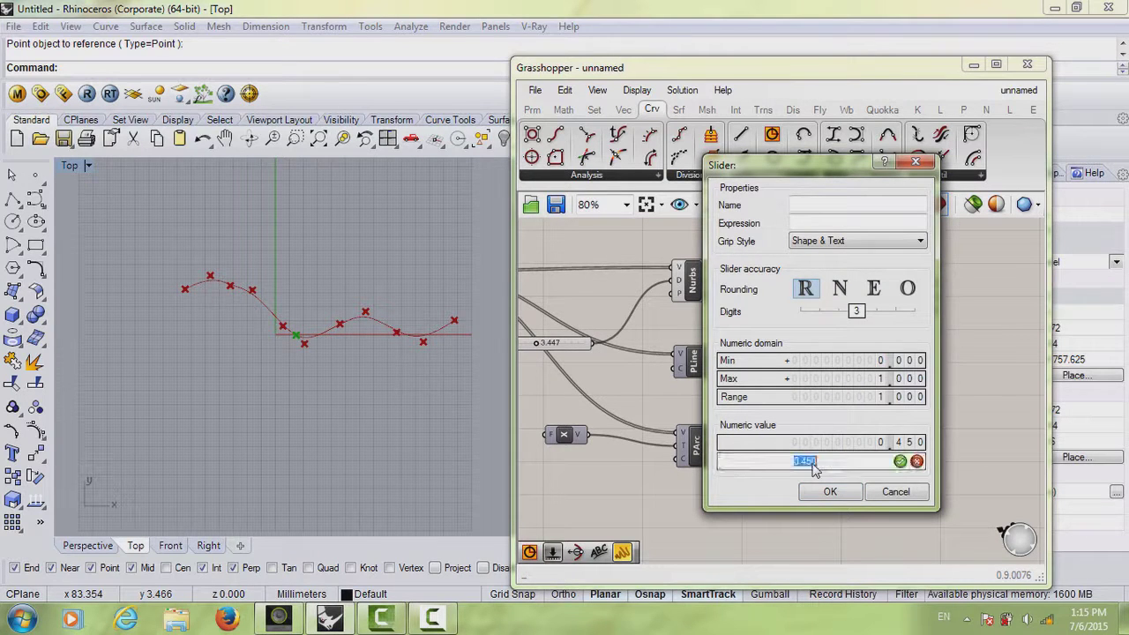
type("0.5")
key("Return")
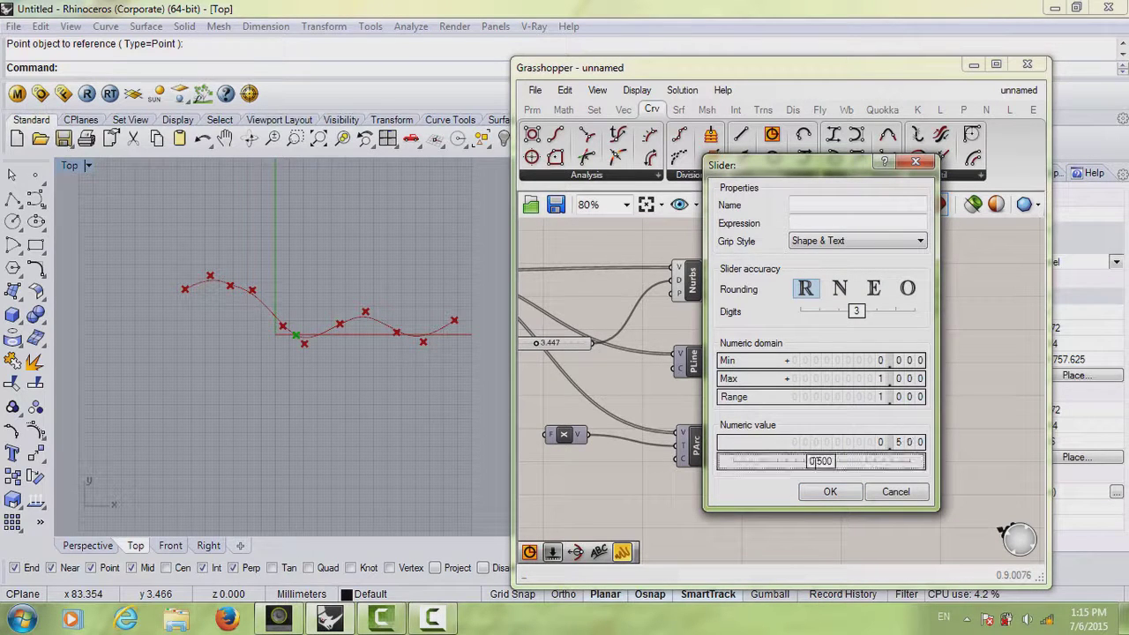
left_click(828, 492)
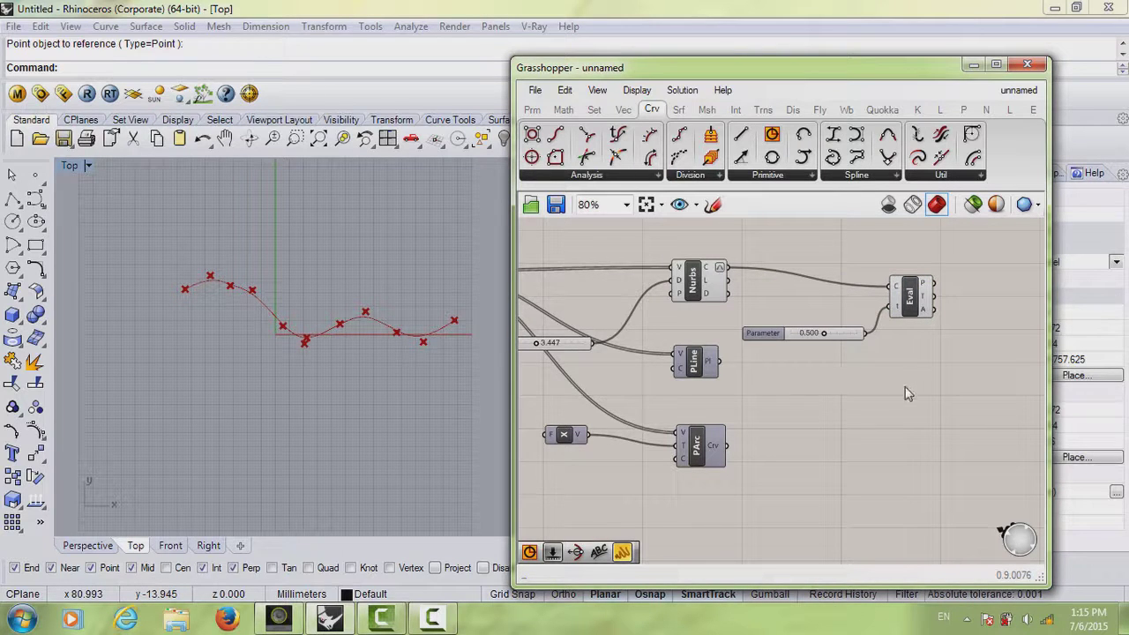
Reposition the Evaluate Curve component slightly and set its parameter slider to 0.538
right_click_drag(905, 386, 888, 370)
left_click_drag(902, 294, 912, 301)
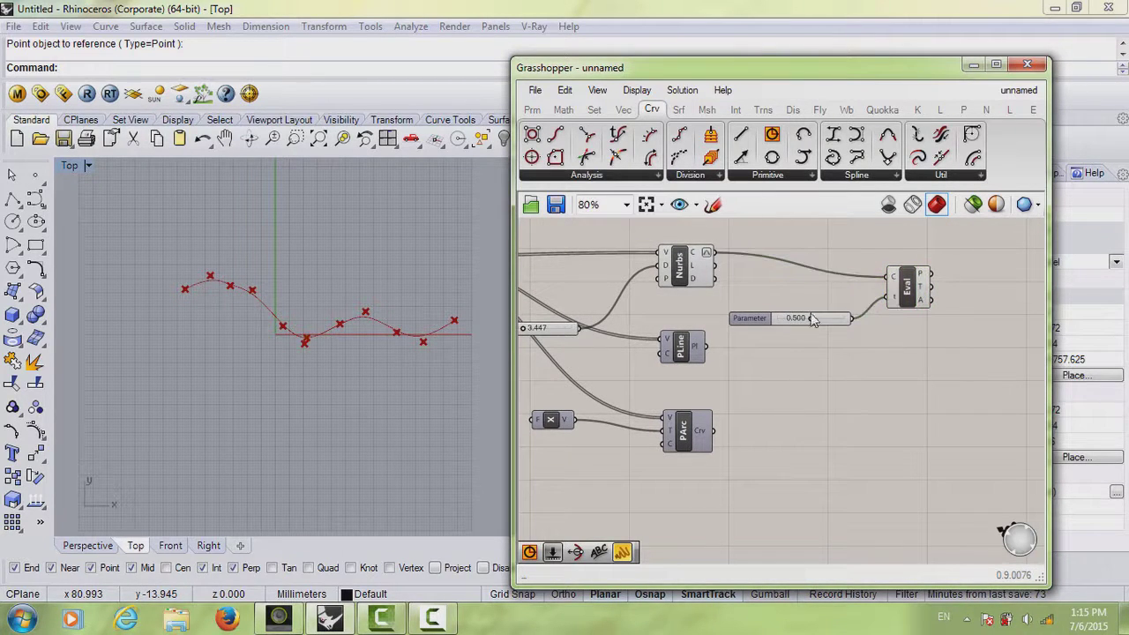
mouse_move(810, 317)
left_mouse_down()
mouse_move(820, 310)
mouse_move(812, 307)
left_mouse_up()
left_click(916, 444)
Add a Curvature component to the canvas and place it below the Evaluate Curve component
scroll(908, 458, "down", 1)
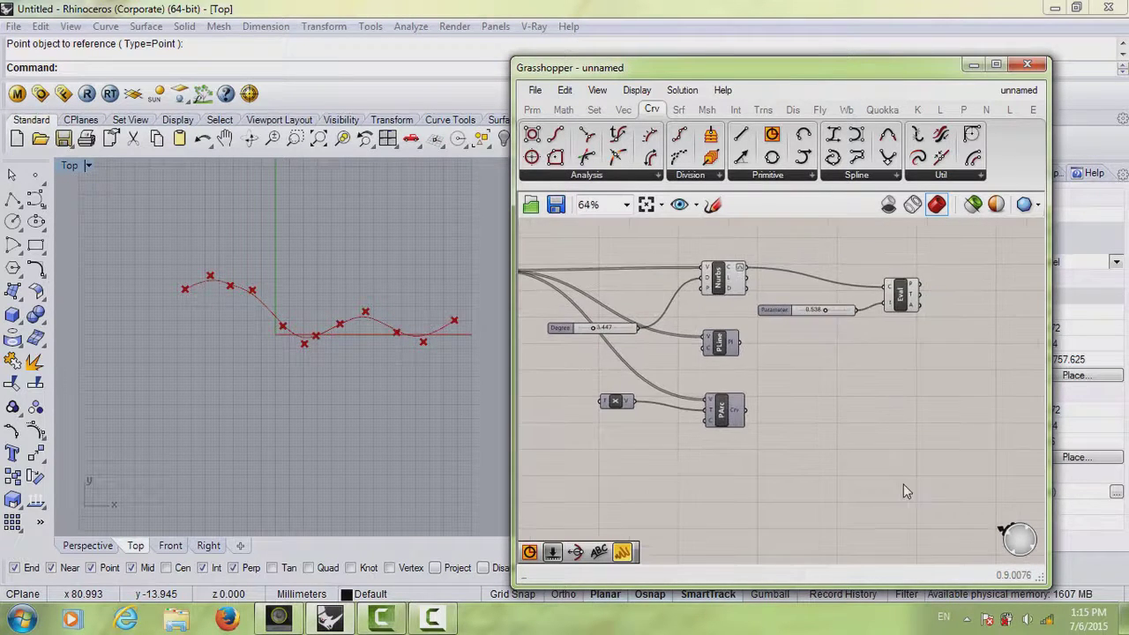
double_click(903, 484)
type("curva")
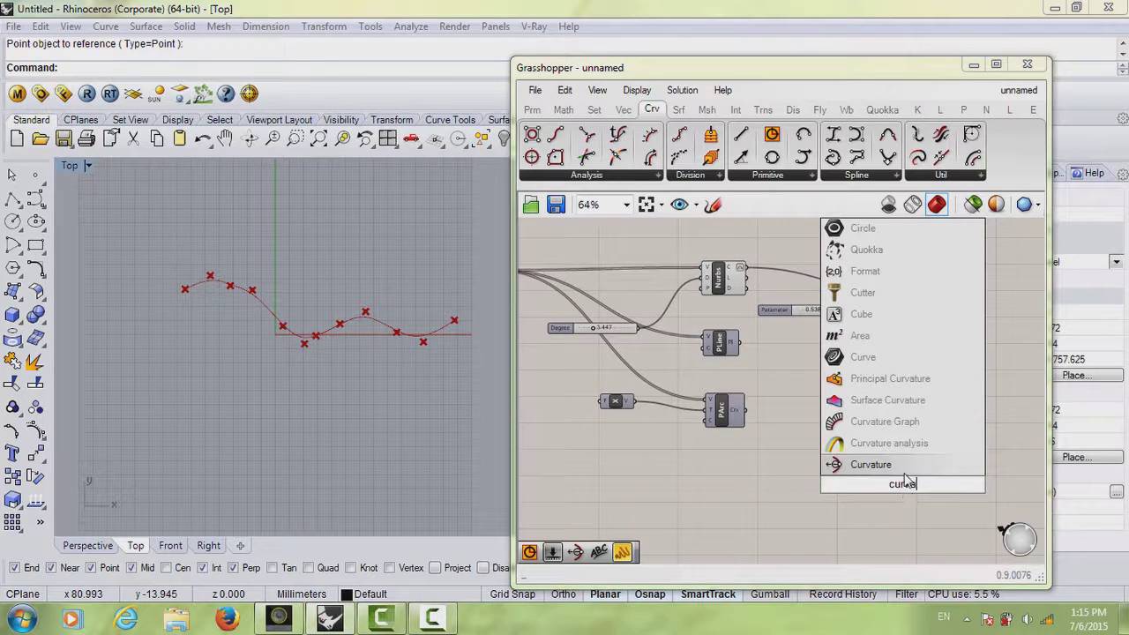
key("Return")
left_click_drag(901, 480, 873, 388)
left_click(900, 295)
scroll(874, 388, "up", 1)
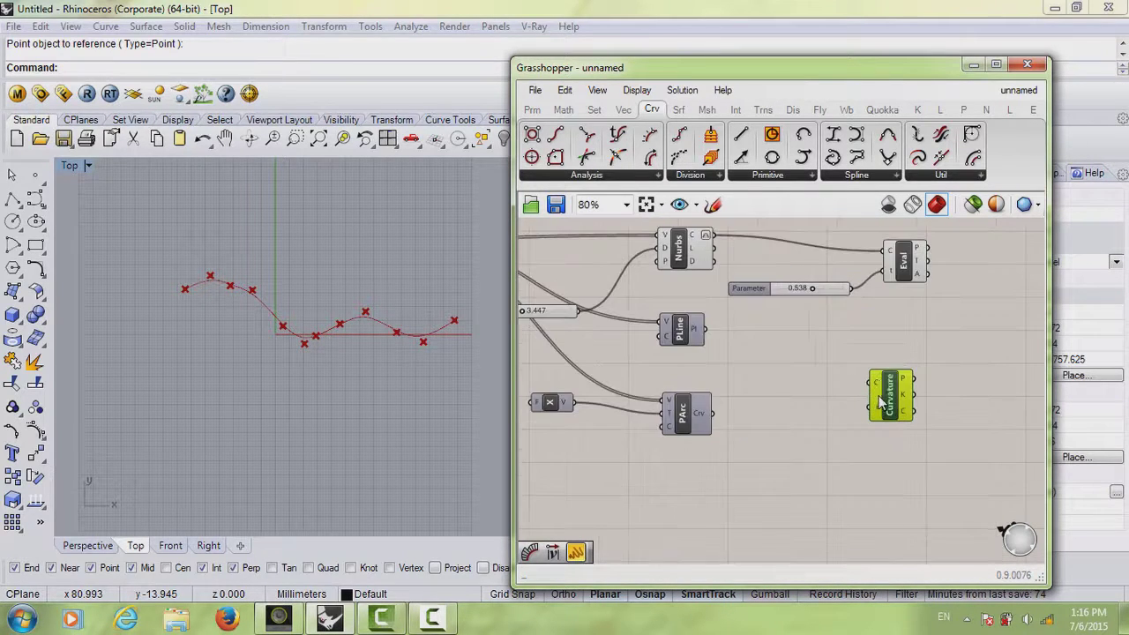
Turn off the preview of the Evaluate Curve component
left_click(896, 269)
right_click(895, 257)
left_click(920, 296)
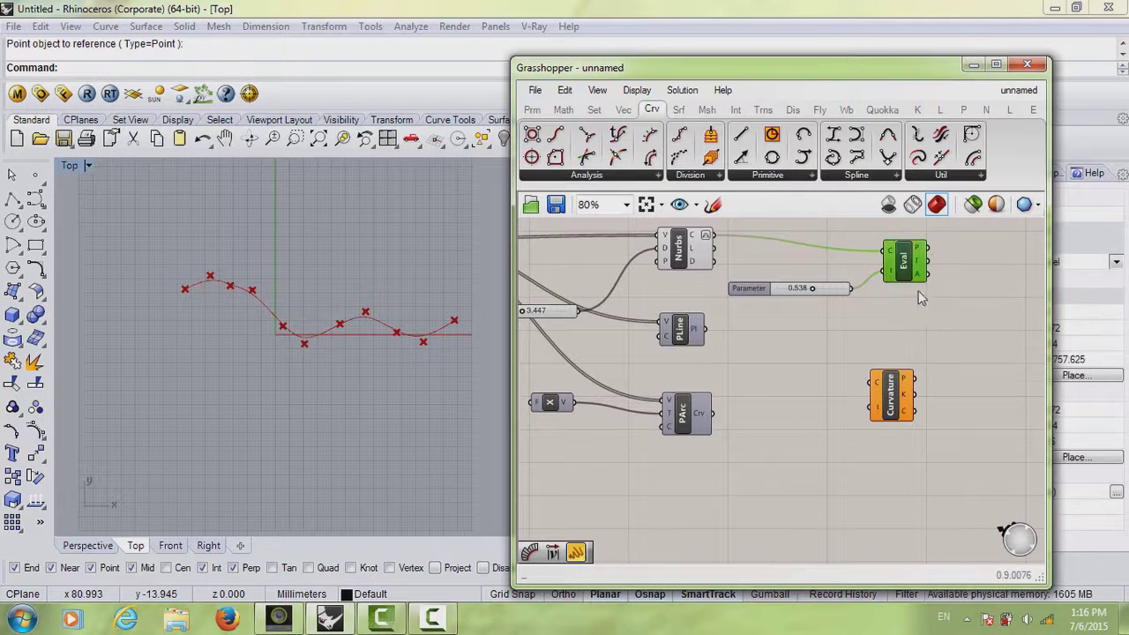
left_click(923, 306)
Wire the Nurbs curve into Curvature's curve input and a copy of the parameter slider into its parameter input
left_click_drag(712, 238, 894, 408)
left_click(833, 332)
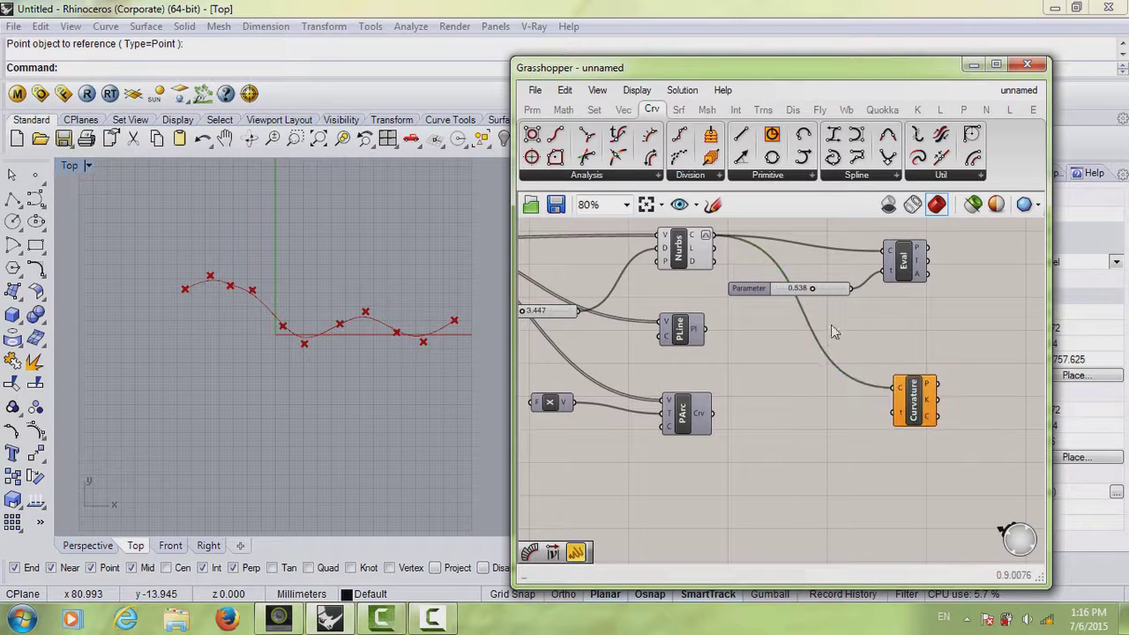
left_click(813, 297)
left_click_drag(813, 298, 896, 413, "alt")
left_click_drag(813, 395, 818, 411)
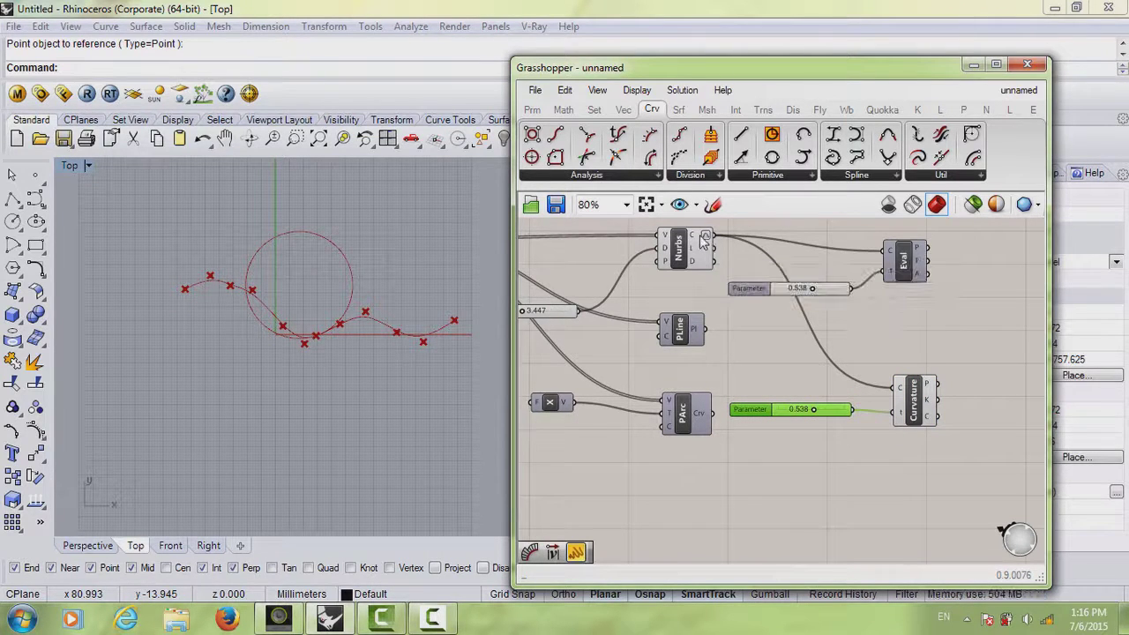
left_click_drag(823, 411, 821, 409)
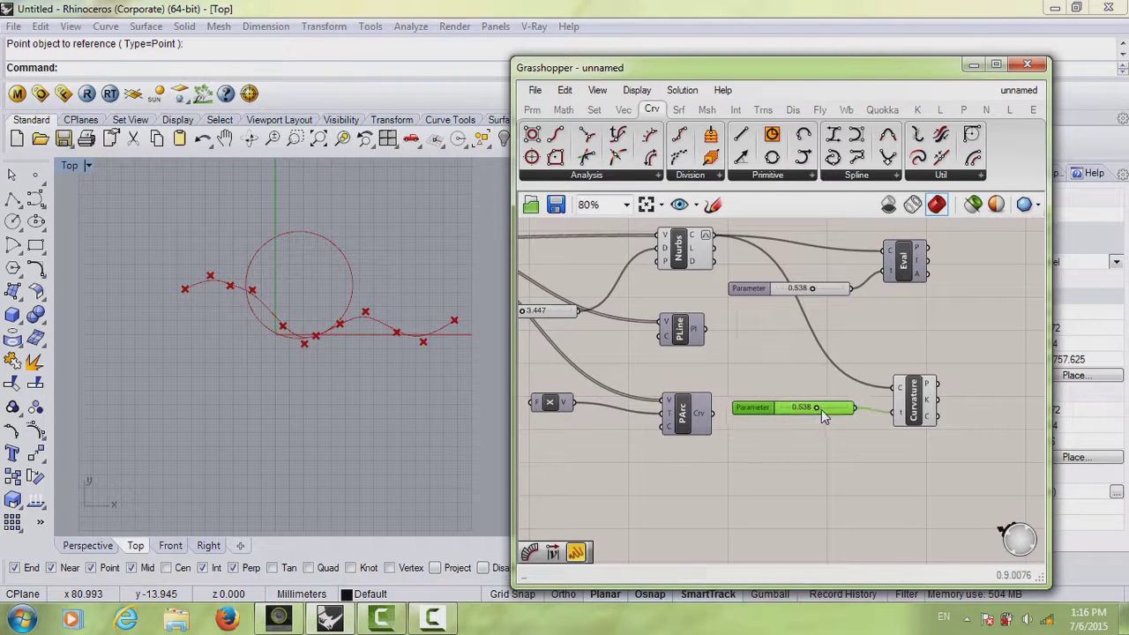
Highlight the curvature circle and move it along the curve with parameter values such as 0.063, 0.538 and 0.426, ending at 0.551
left_click(915, 424)
right_click_drag(905, 369, 864, 353)
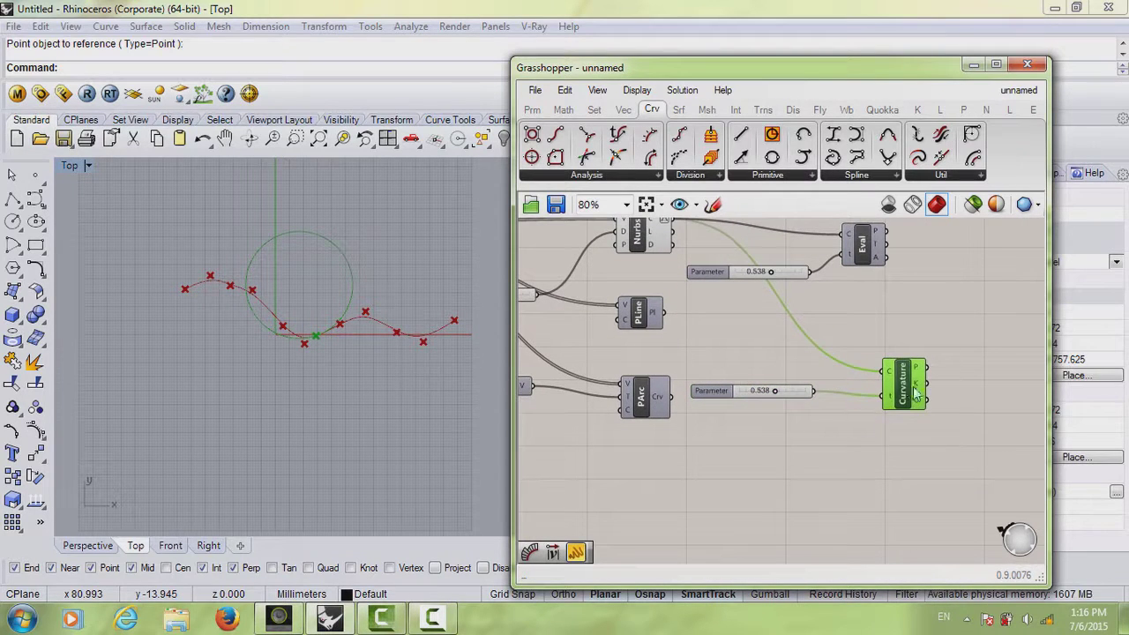
mouse_move(785, 394)
left_mouse_down()
mouse_move(812, 394)
mouse_move(764, 398)
mouse_move(836, 408)
mouse_move(756, 397)
mouse_move(779, 398)
mouse_move(768, 394)
left_mouse_up()
left_click(806, 403)
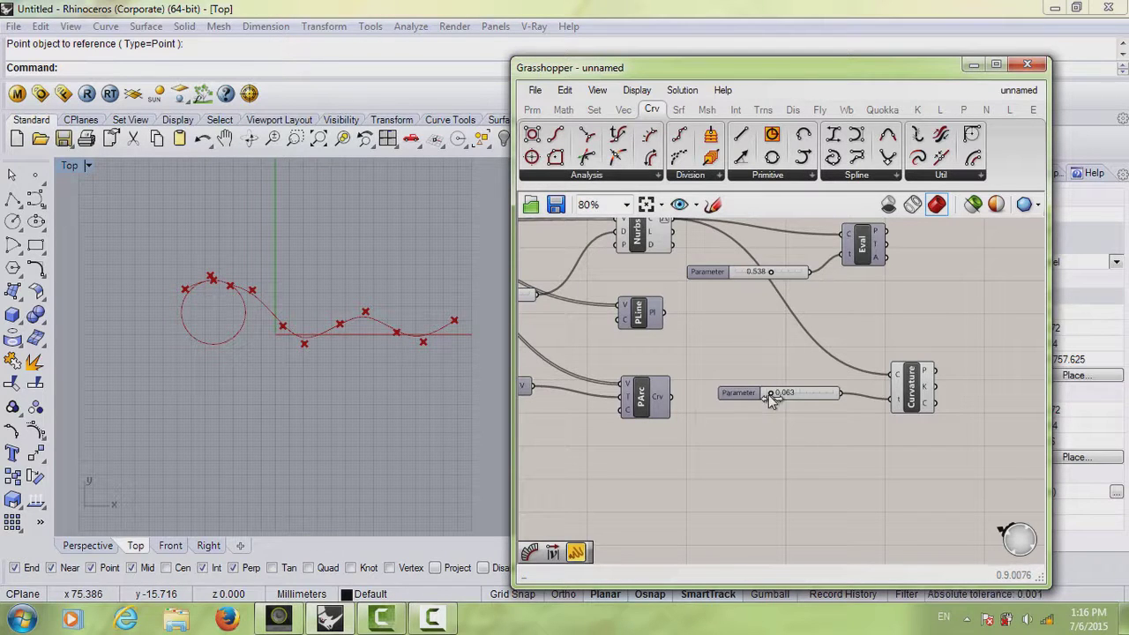
left_click_drag(769, 394, 801, 415)
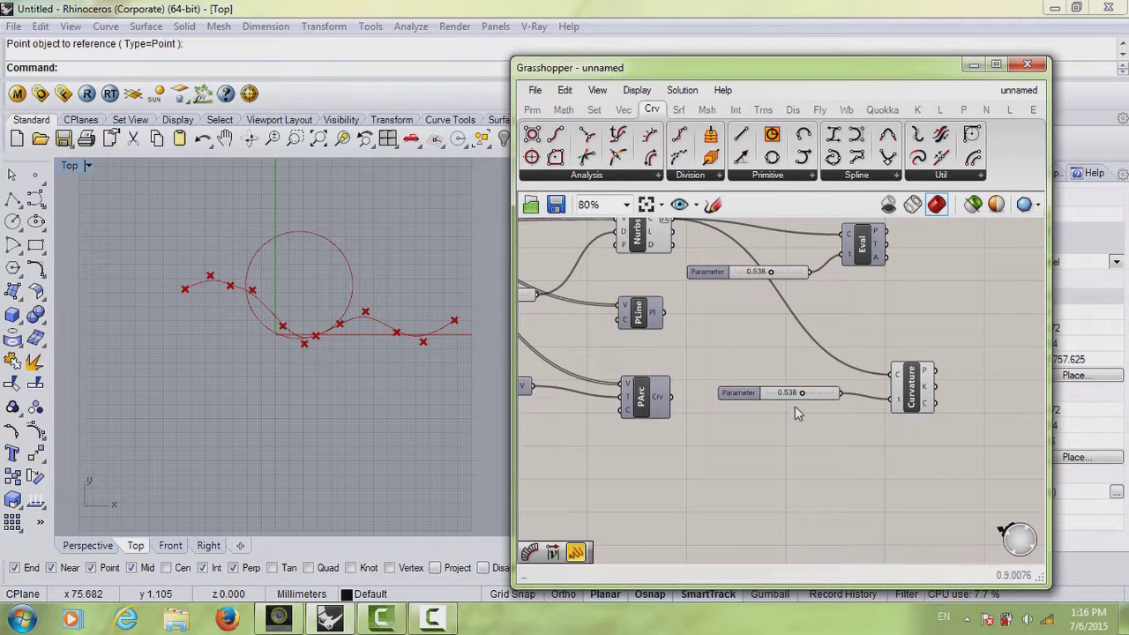
mouse_move(802, 393)
left_mouse_down()
mouse_move(836, 395)
mouse_move(794, 403)
left_mouse_up()
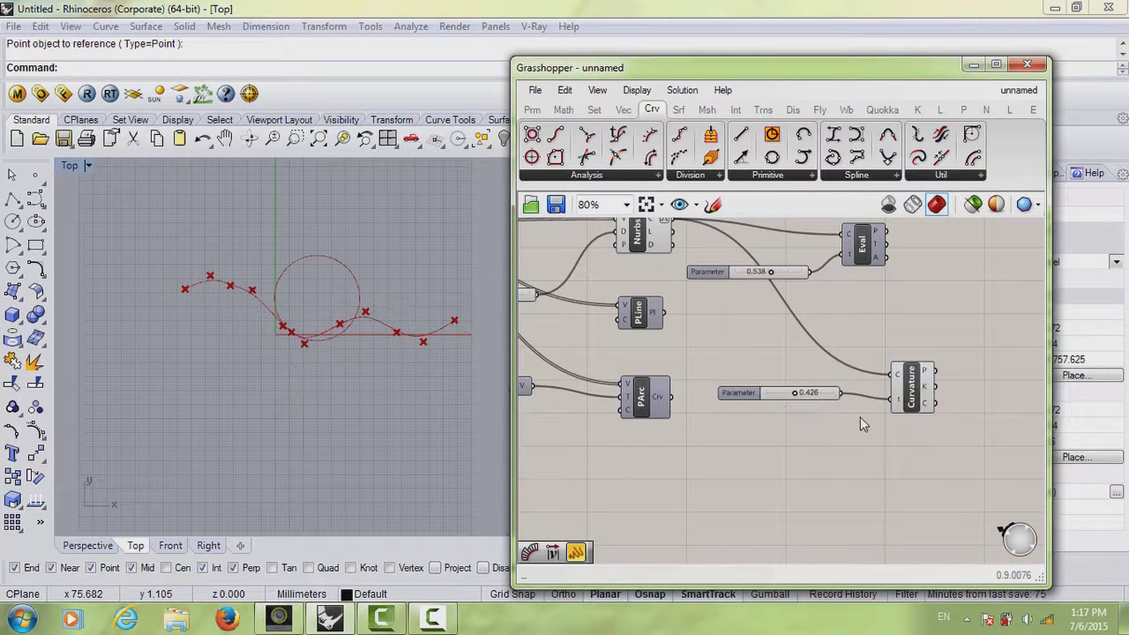
left_click(918, 388)
left_click_drag(917, 388, 917, 394)
left_click_drag(803, 399, 803, 396)
left_click(805, 419)
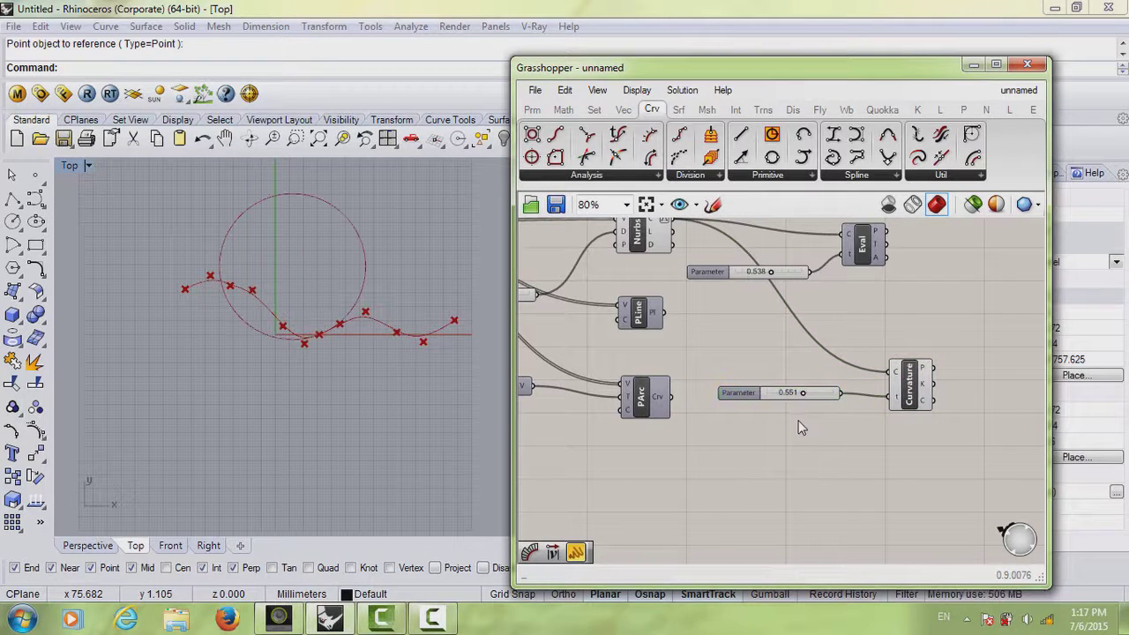
Add a Curvature Graph component and place it below the Curvature component
double_click(807, 453)
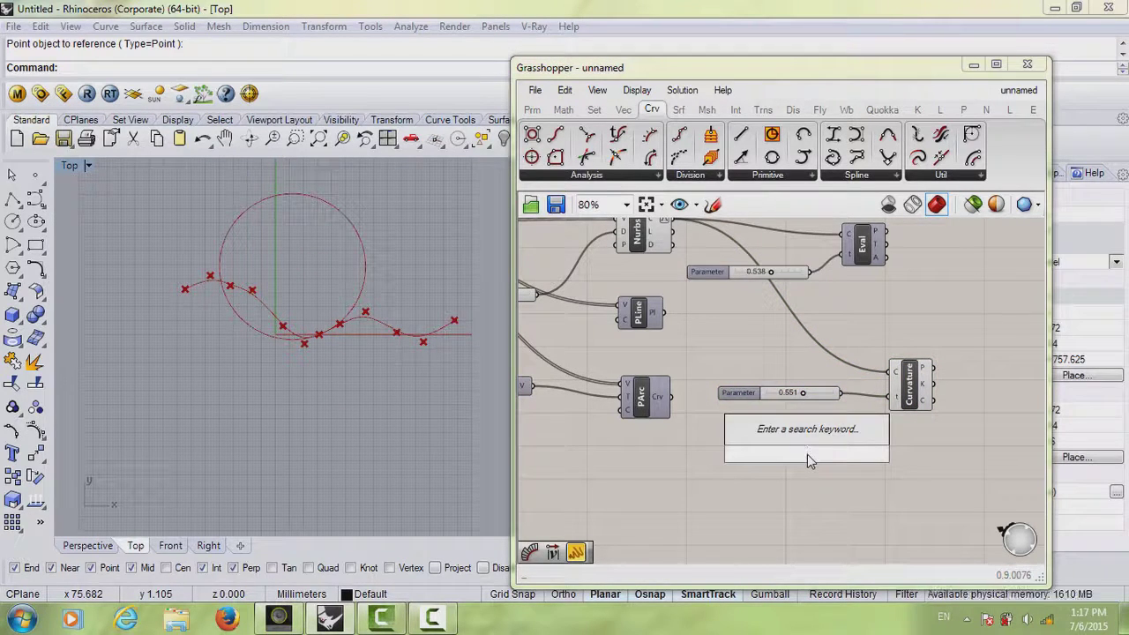
type("curve")
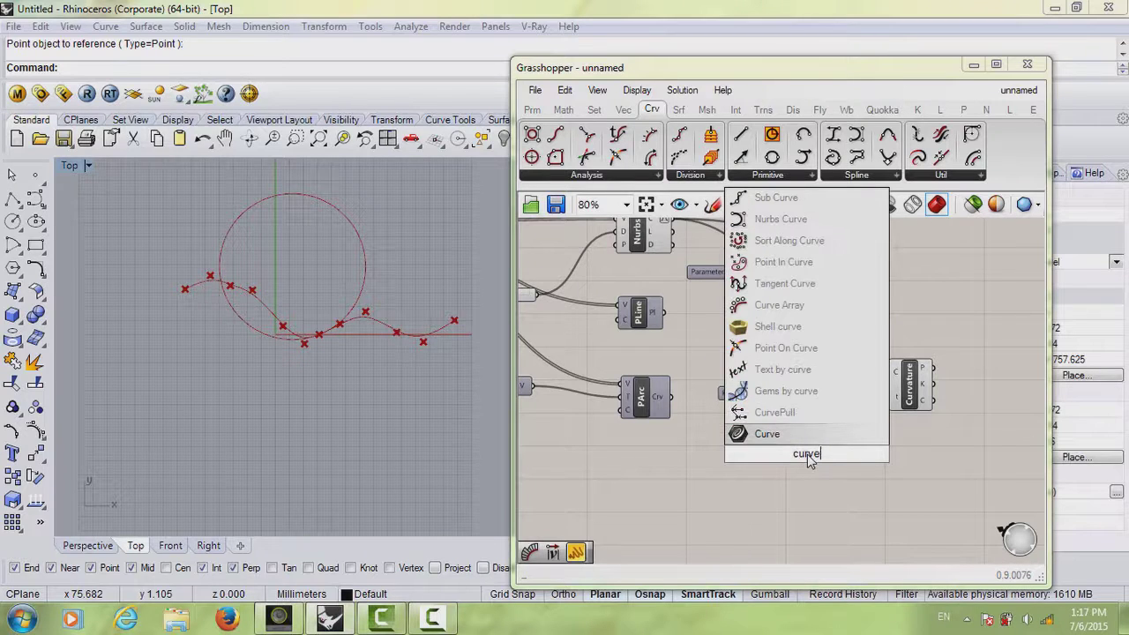
key("BackSpace")
key("BackSpace")
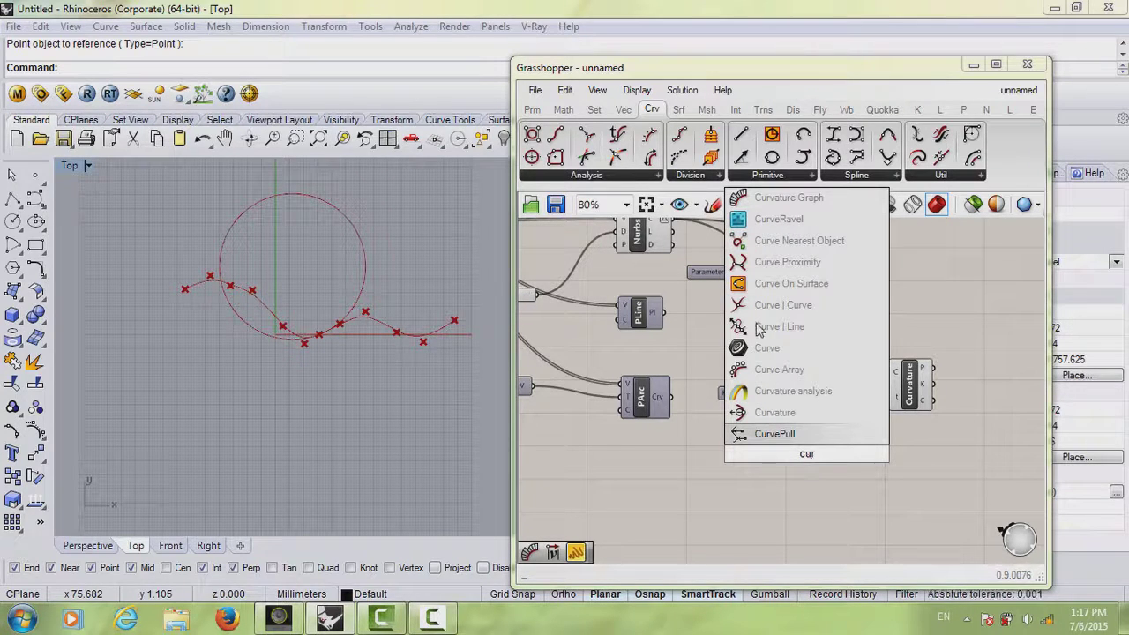
left_click(761, 203)
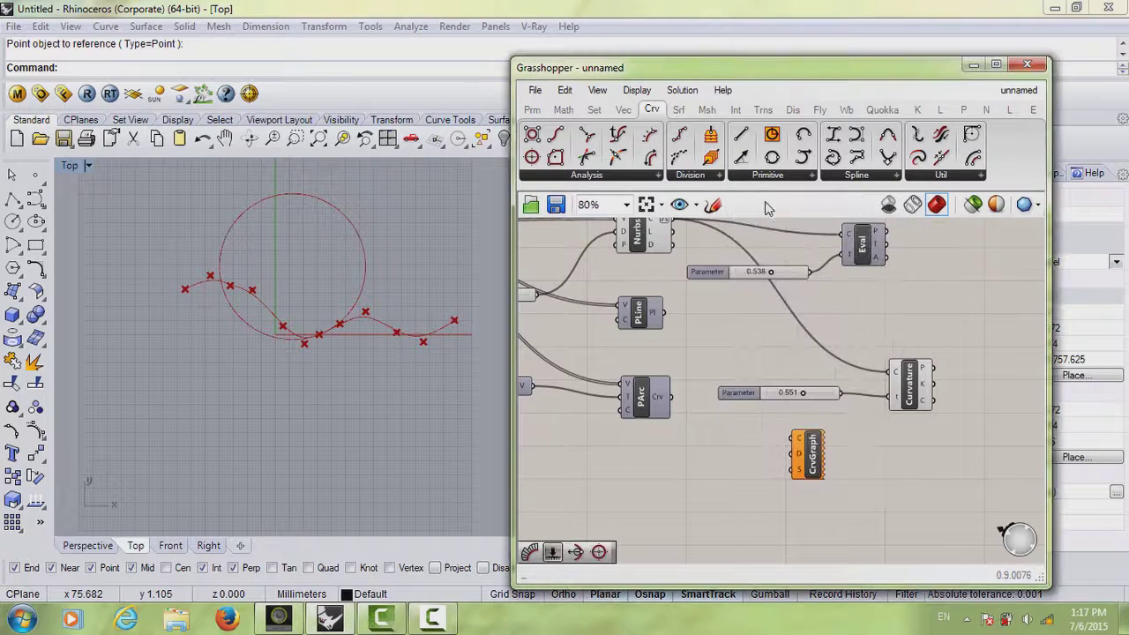
left_click_drag(810, 463, 899, 477)
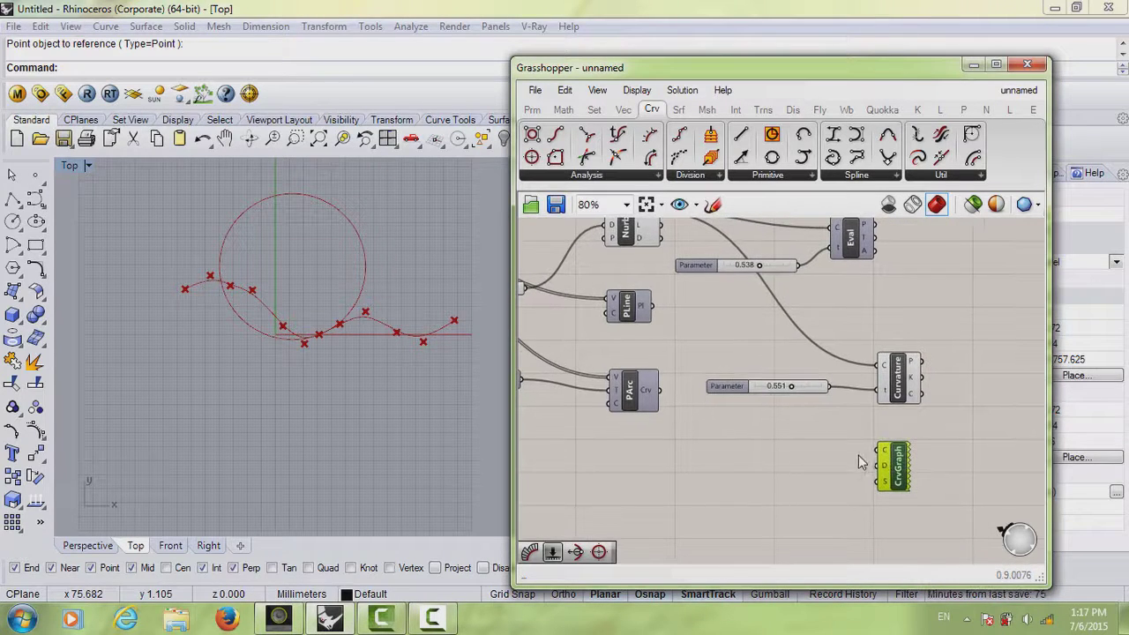
left_click(819, 446)
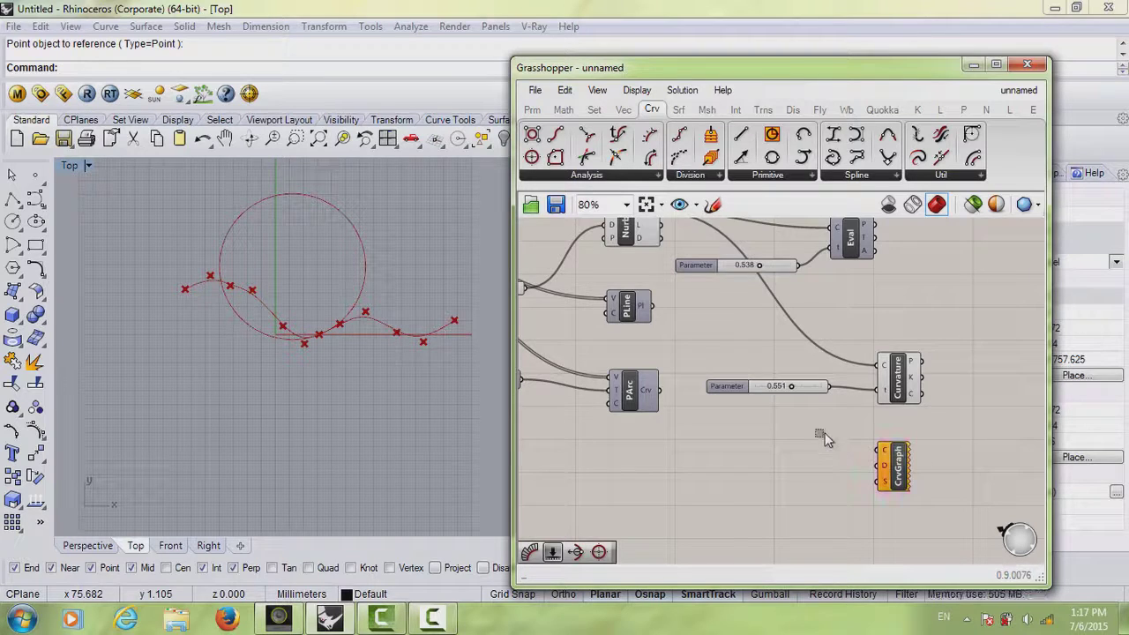
Turn off the Curvature component's preview and connect the Nurbs curve to Curvature Graph's curve input
scroll(823, 429, "down", 1)
left_click(878, 395)
right_click(877, 396)
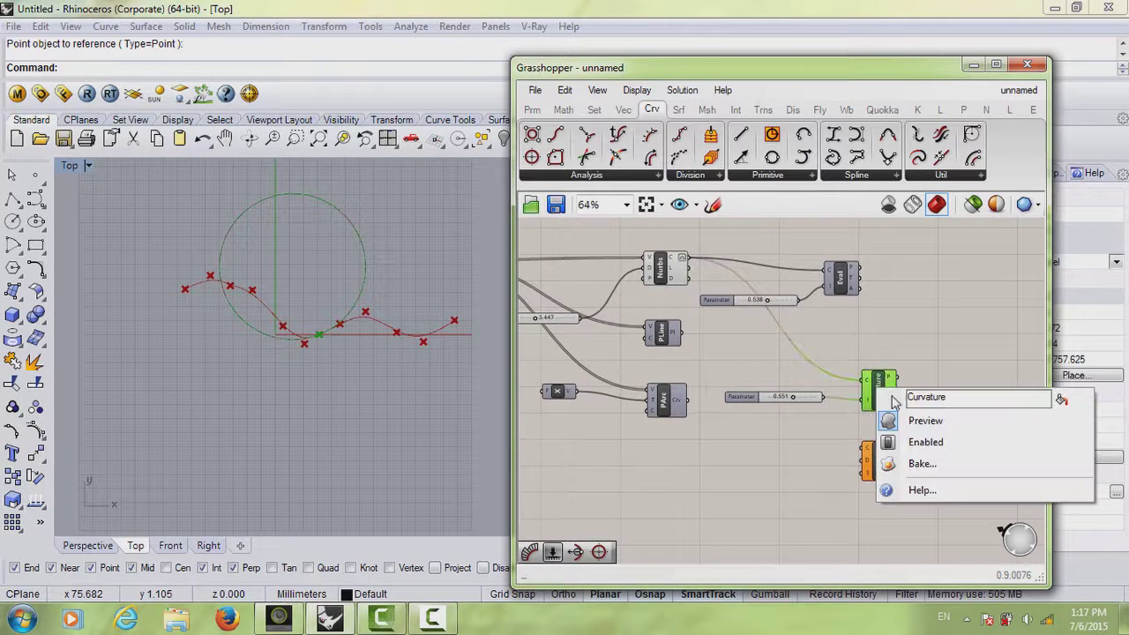
left_click(907, 418)
left_click_drag(691, 258, 865, 449)
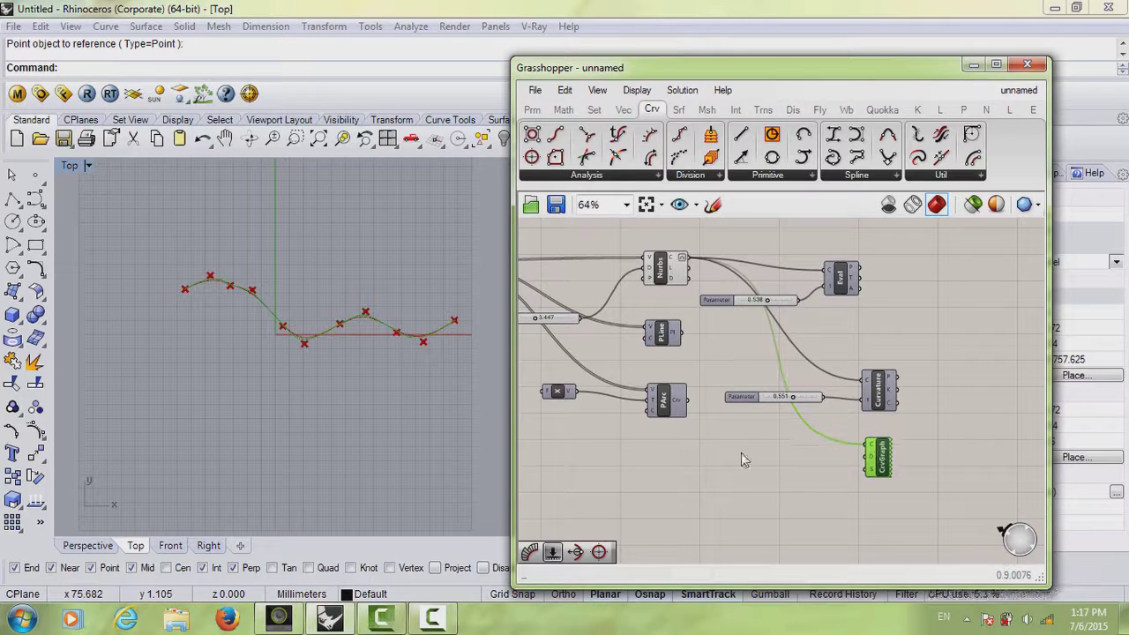
Examine the curvature graph along the bends of the Nurbs curve in the Top viewport
scroll(335, 330, "up", 5)
scroll(253, 360, "up", 2)
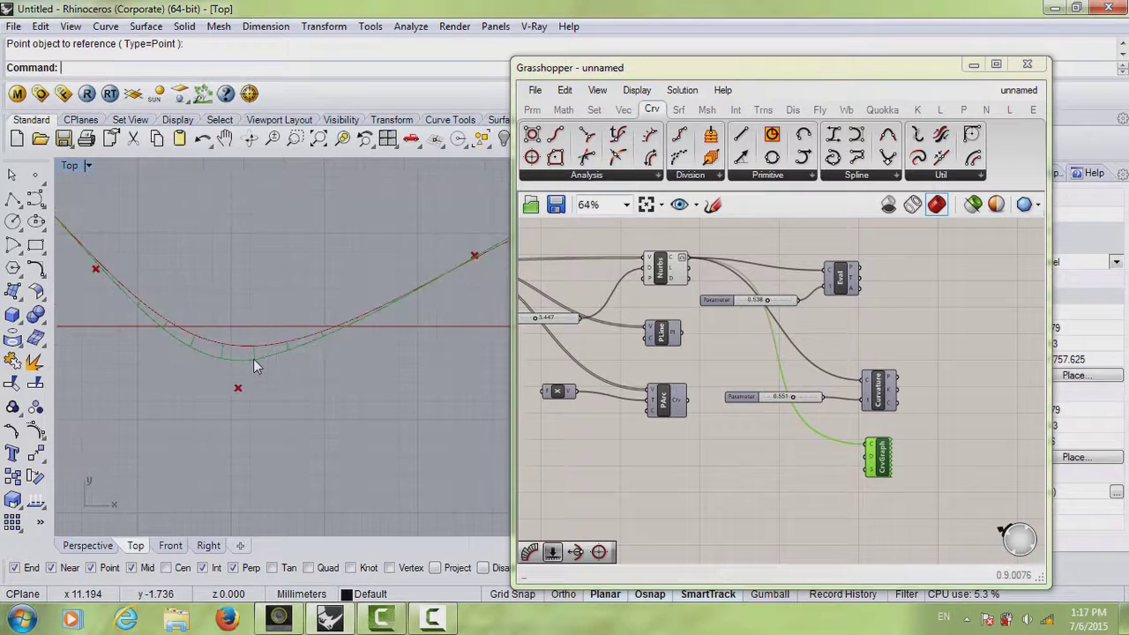
scroll(253, 360, "up", 2)
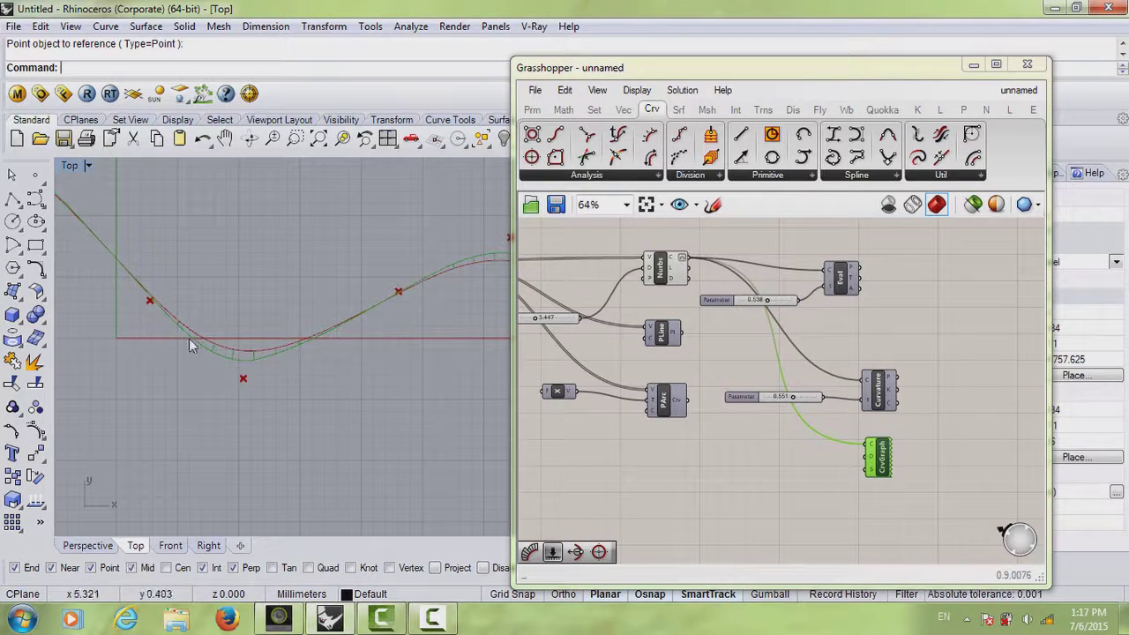
scroll(422, 281, "down", 2)
scroll(422, 281, "down", 1)
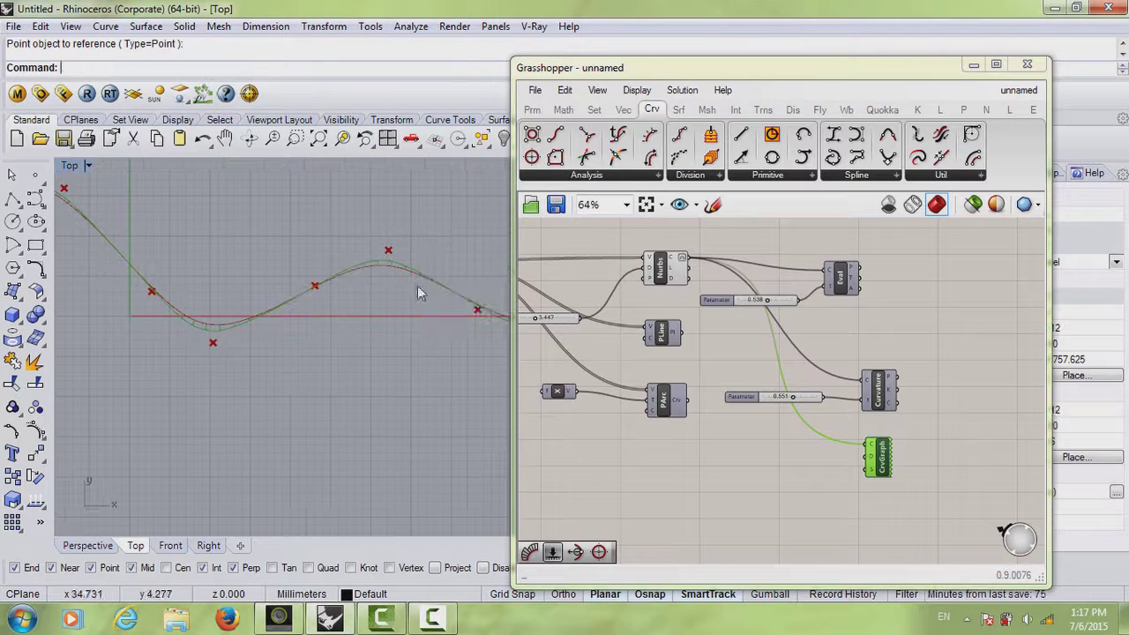
scroll(360, 305, "down", 1)
scroll(209, 239, "up", 2)
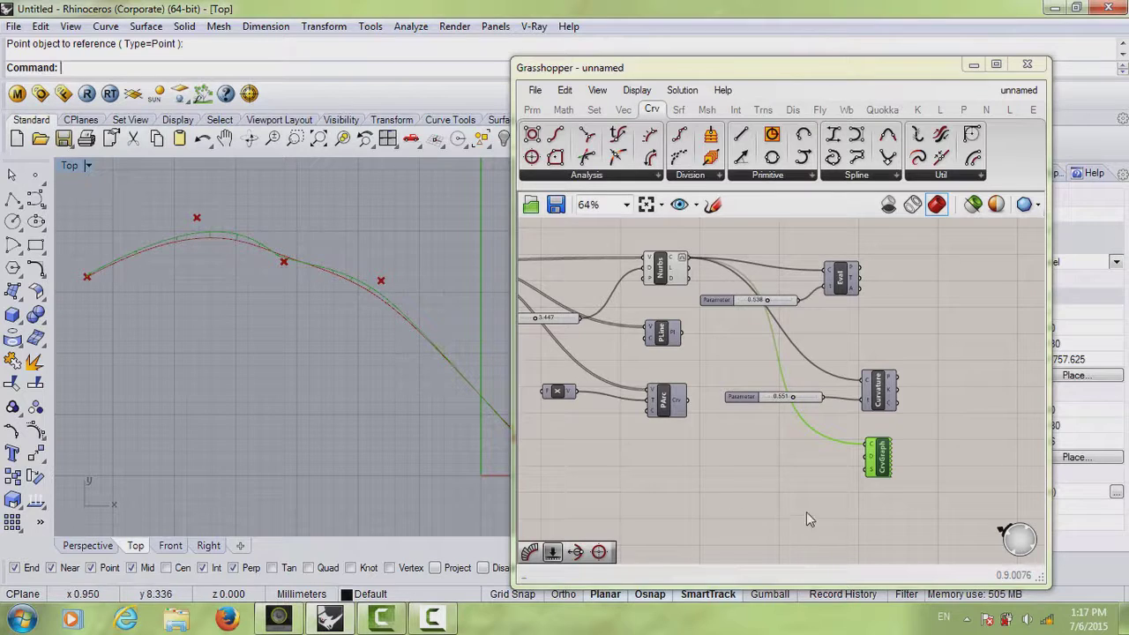
Add a number slider beside the Curvature Graph component and raise the slider's maximum value
scroll(844, 441, "up", 2)
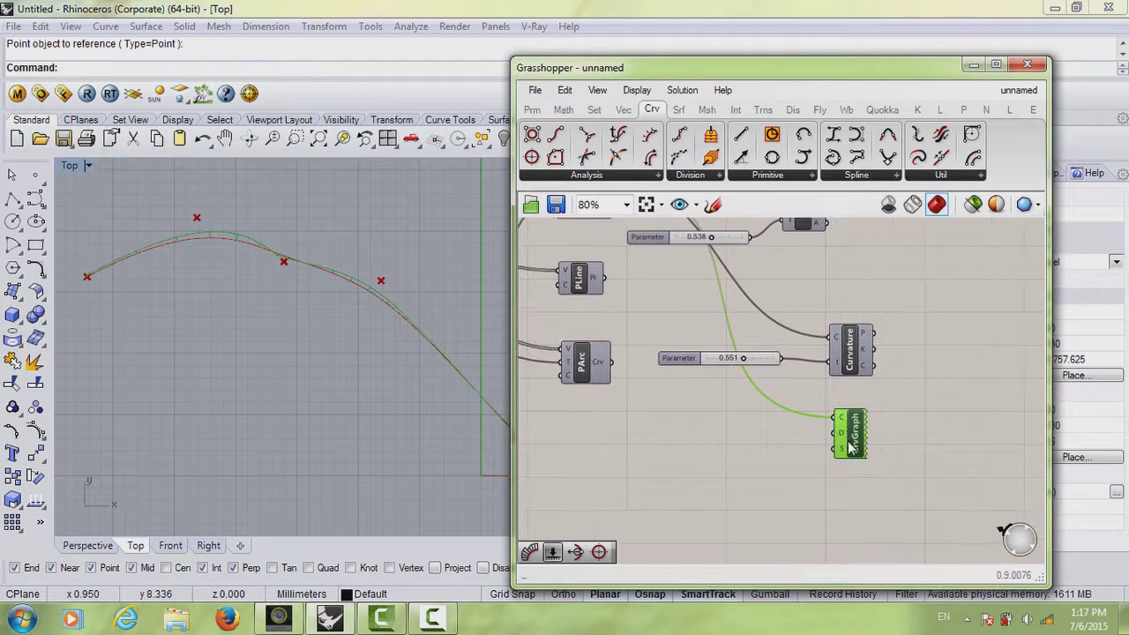
left_click_drag(845, 441, 863, 445)
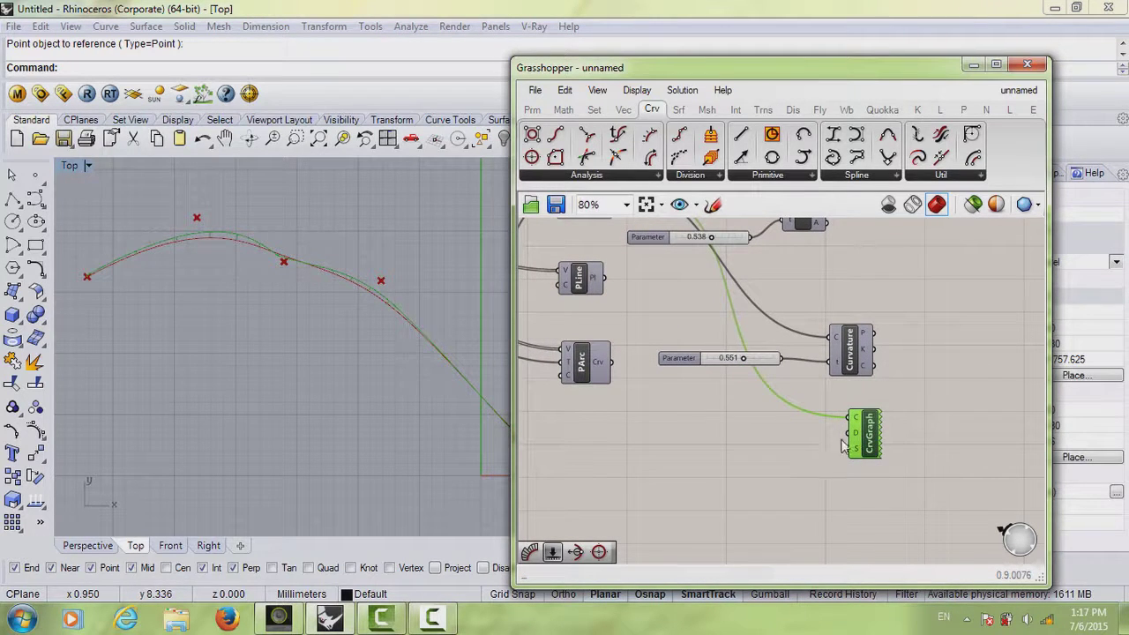
mouse_move(857, 434)
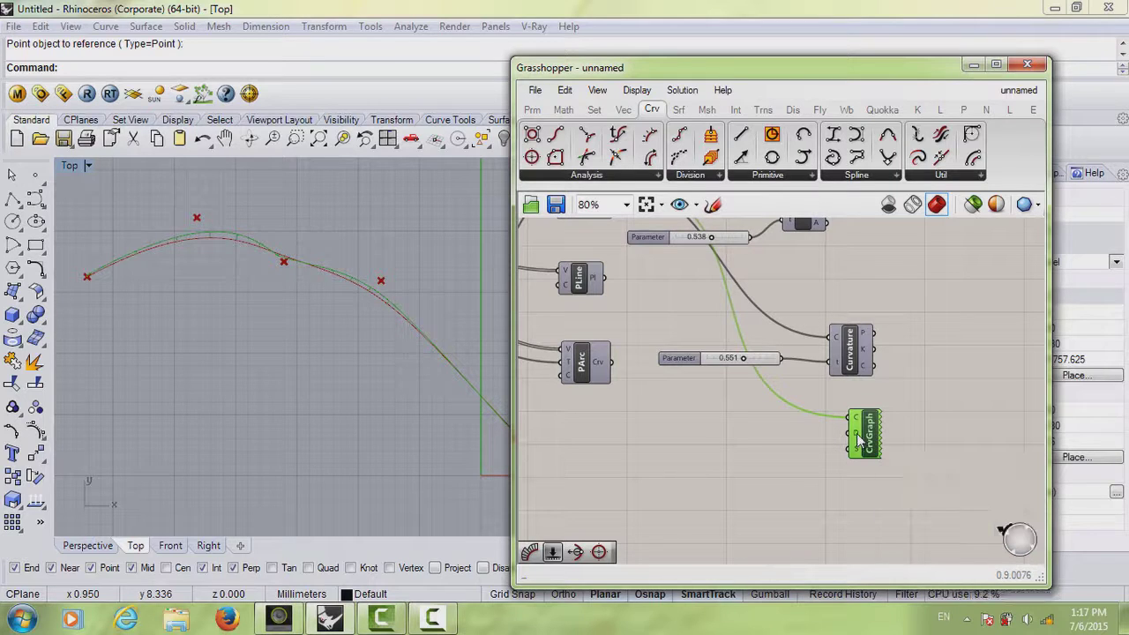
double_click(741, 447)
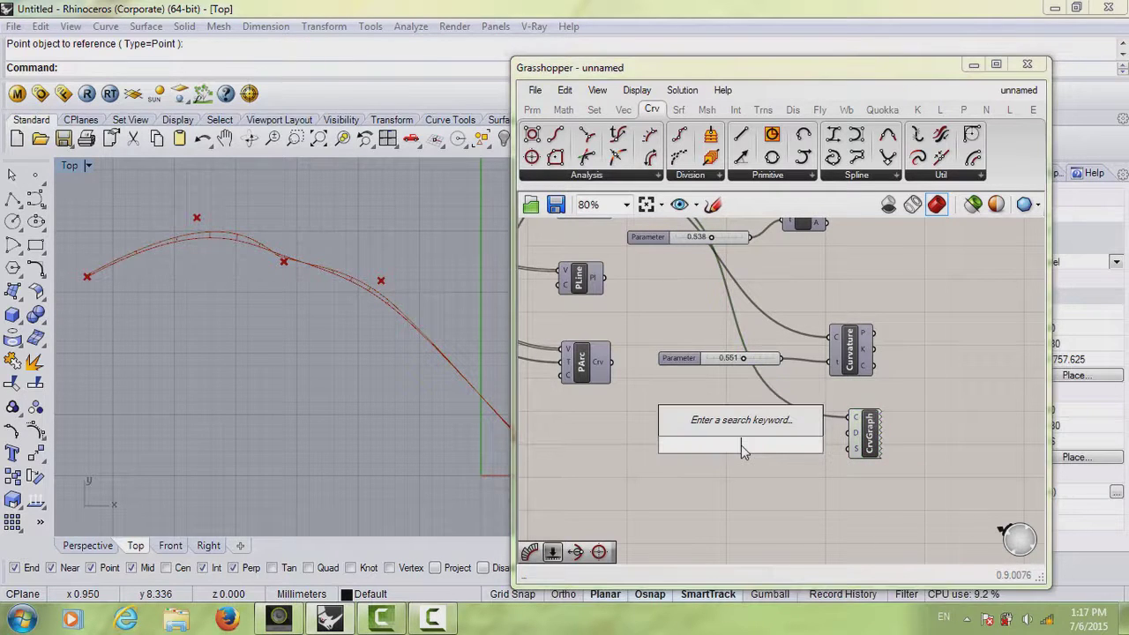
type("slide")
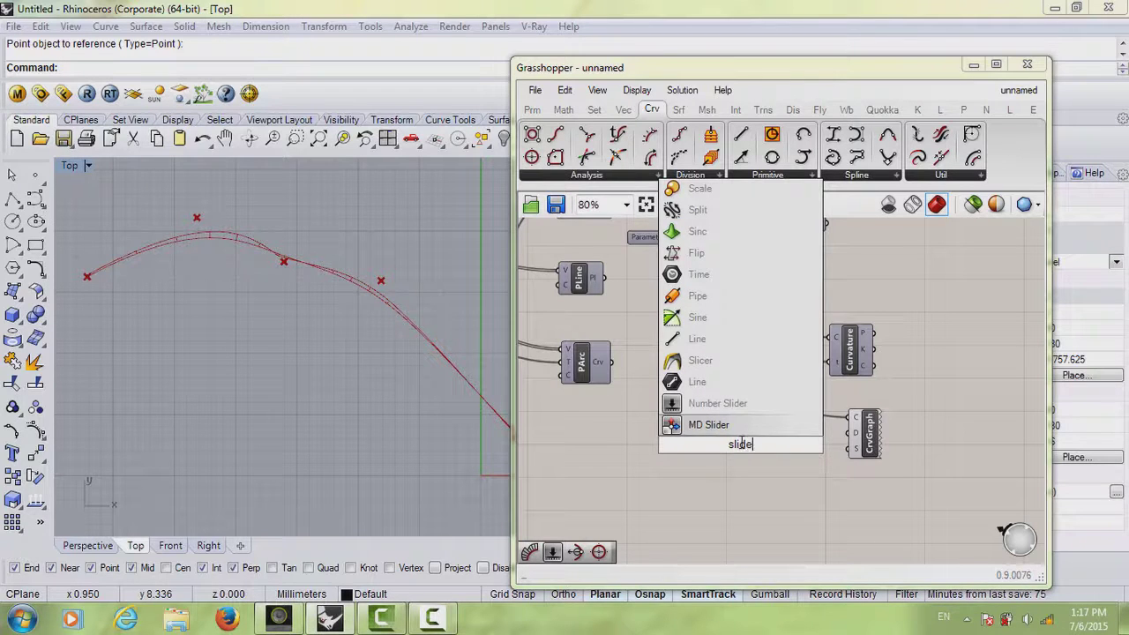
left_click(743, 403)
right_click(747, 445)
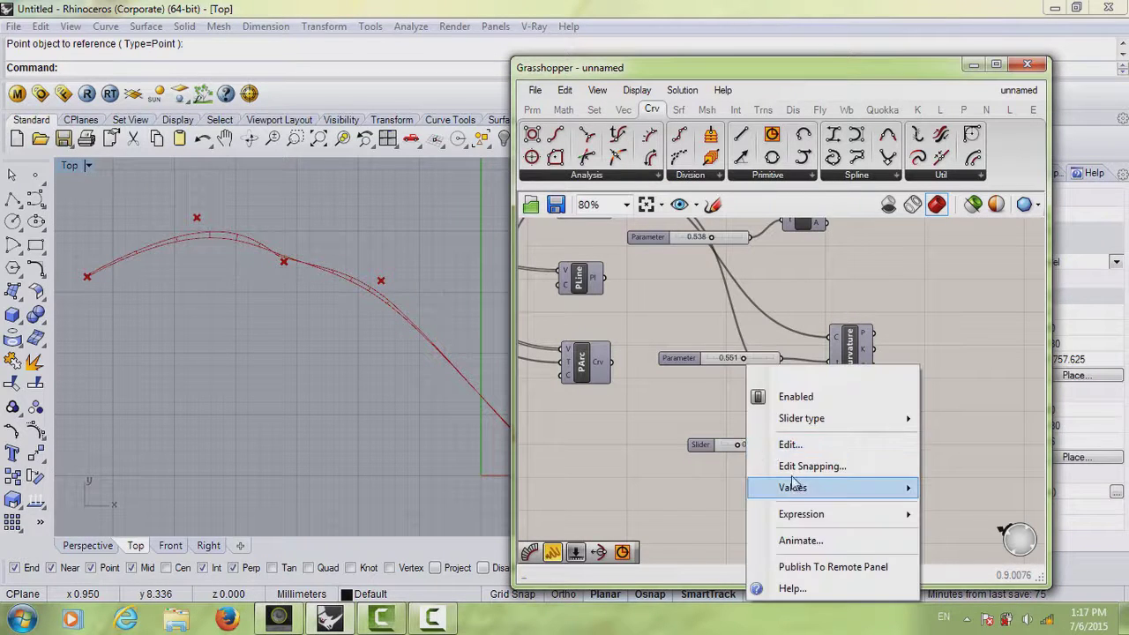
left_click(793, 445)
double_click(840, 472)
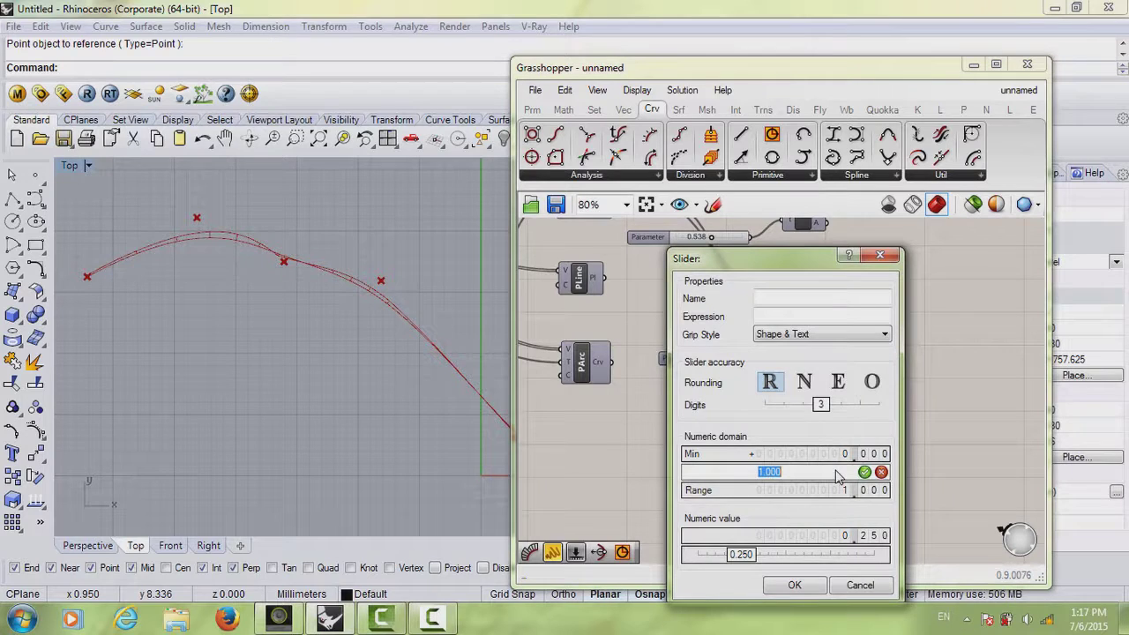
key("Return")
left_click(797, 585)
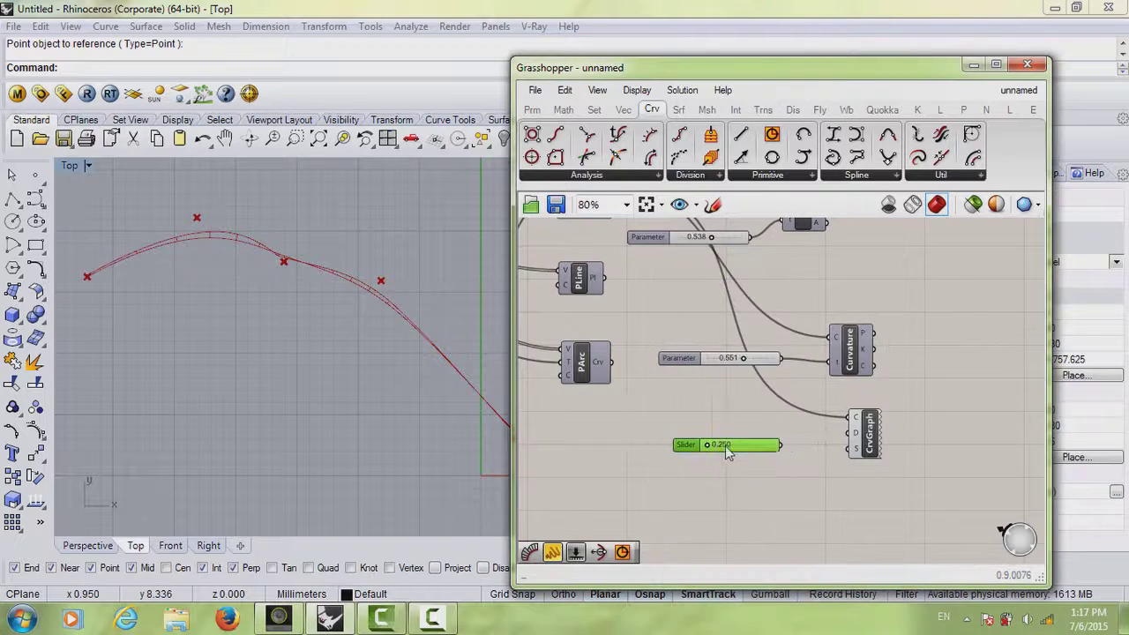
Connect the new slider to Curvature Graph's density input and set the density to 12.500
left_click_drag(781, 444, 852, 432)
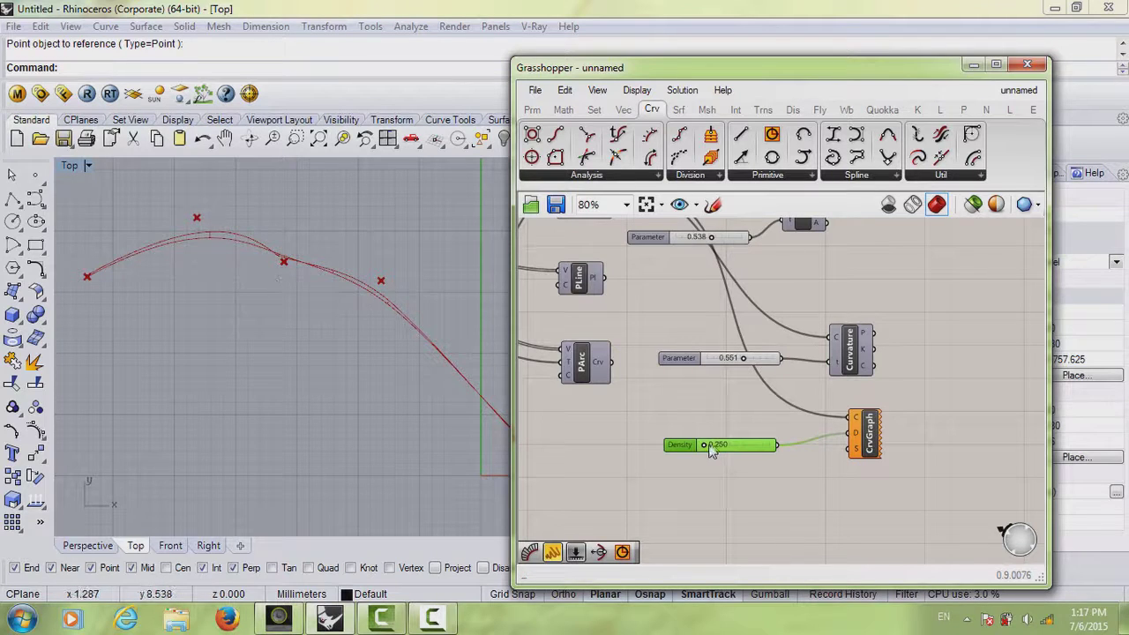
left_click_drag(709, 446, 744, 445)
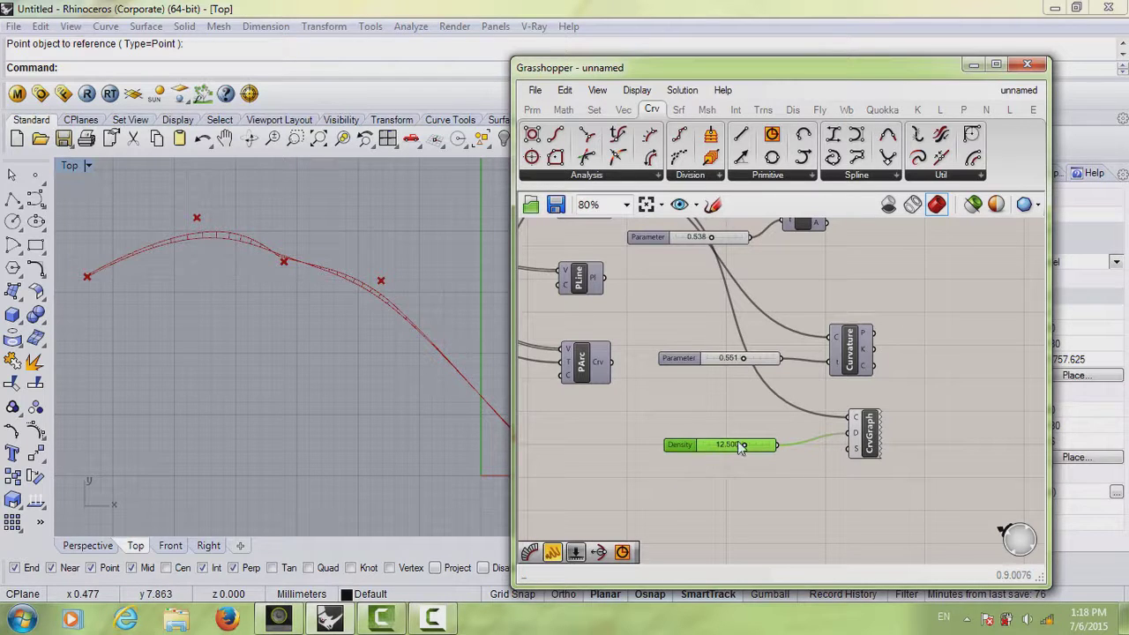
Set the Curvature Graph density to 20.000 and raise the density slider's maximum to 50
mouse_move(746, 446)
left_mouse_down()
mouse_move(772, 455)
mouse_move(737, 448)
left_mouse_up()
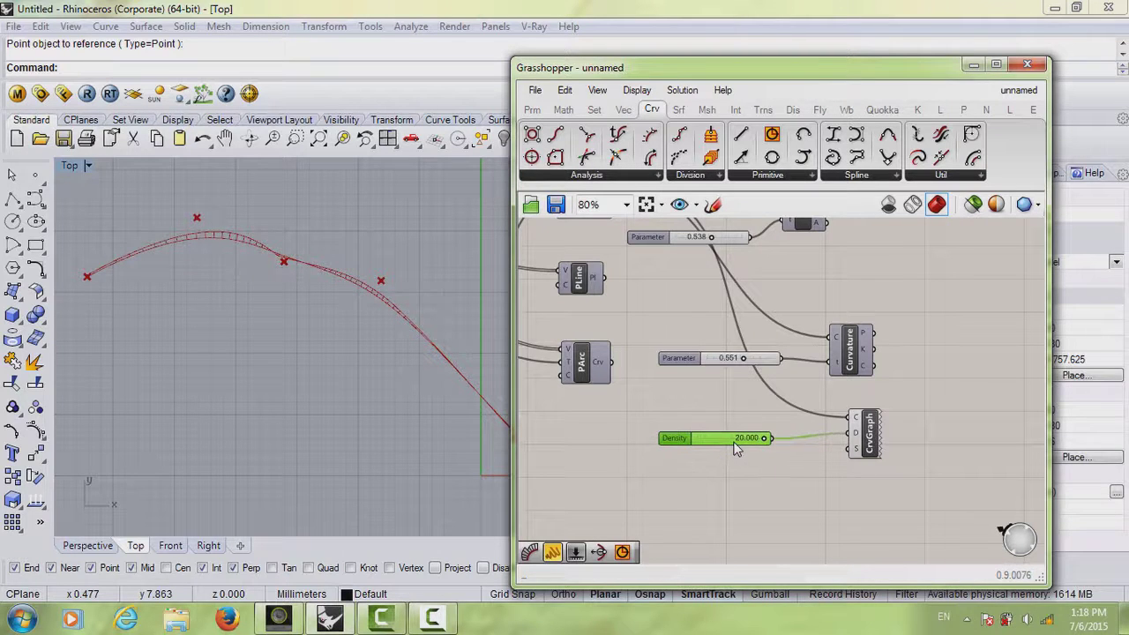
right_click(737, 448)
left_click(749, 394)
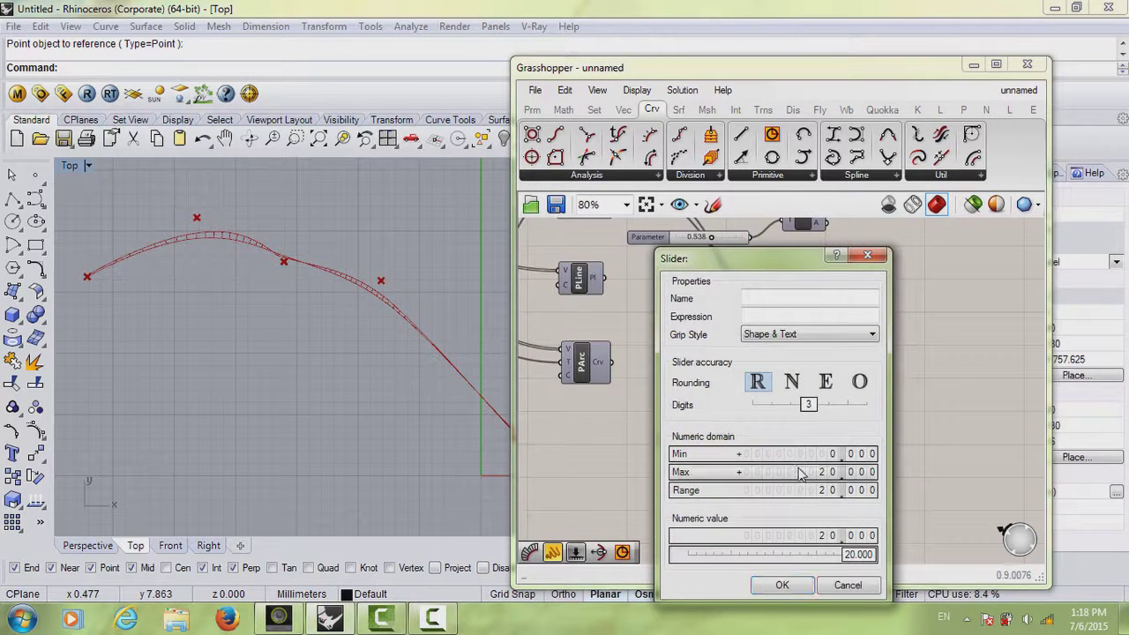
double_click(800, 473)
type("50")
left_click(798, 585)
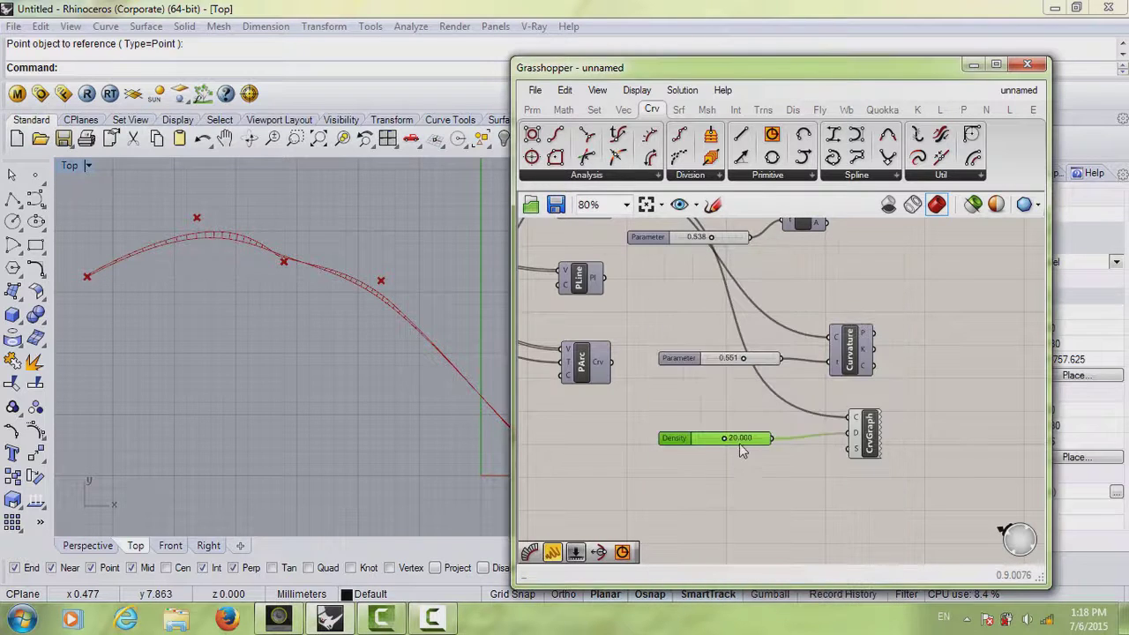
Reposition the density slider slightly higher beside Curvature Graph and set the density to 38.125
left_click_drag(741, 451, 721, 422)
right_click_drag(304, 378, 98, 293)
left_click(710, 417)
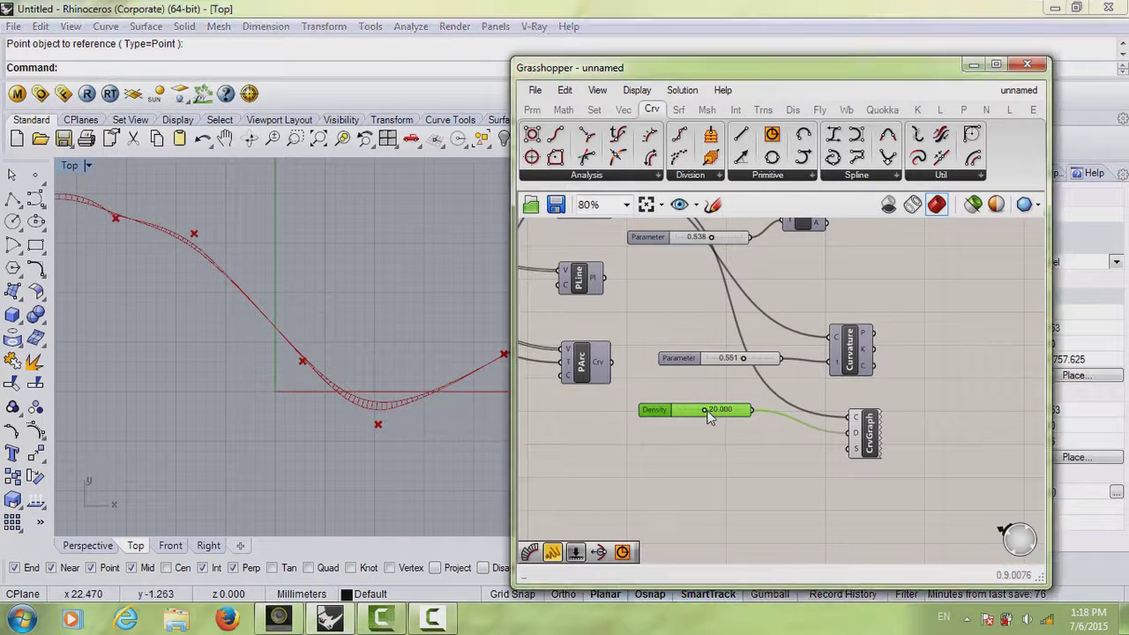
left_click_drag(706, 413, 729, 412)
scroll(752, 456, "up", 3)
scroll(792, 441, "down", 1)
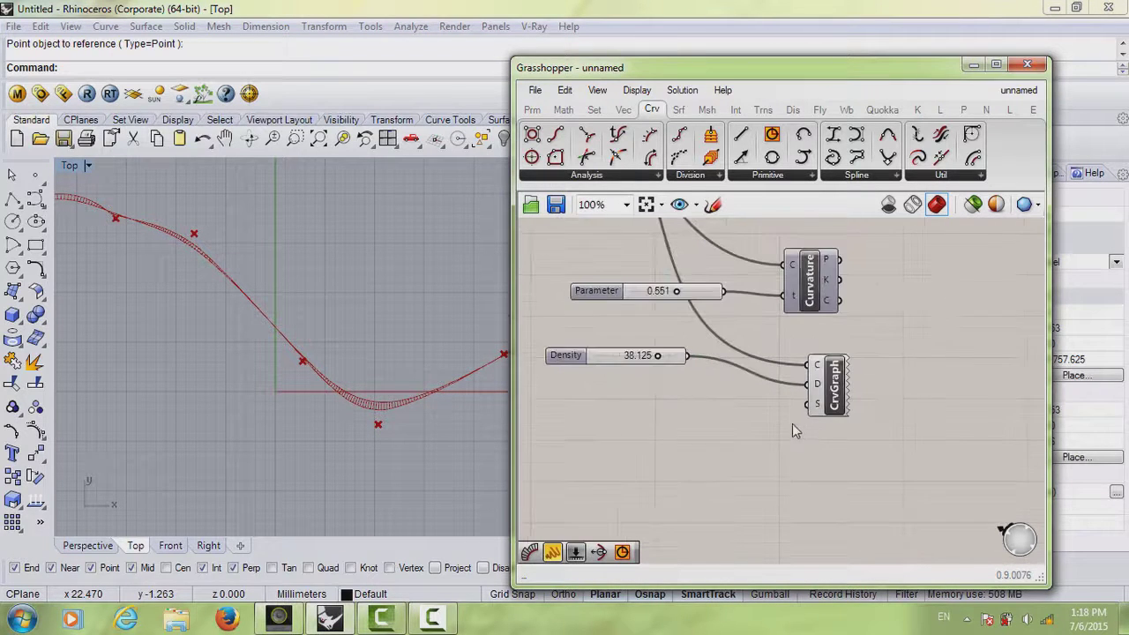
double_click(737, 446)
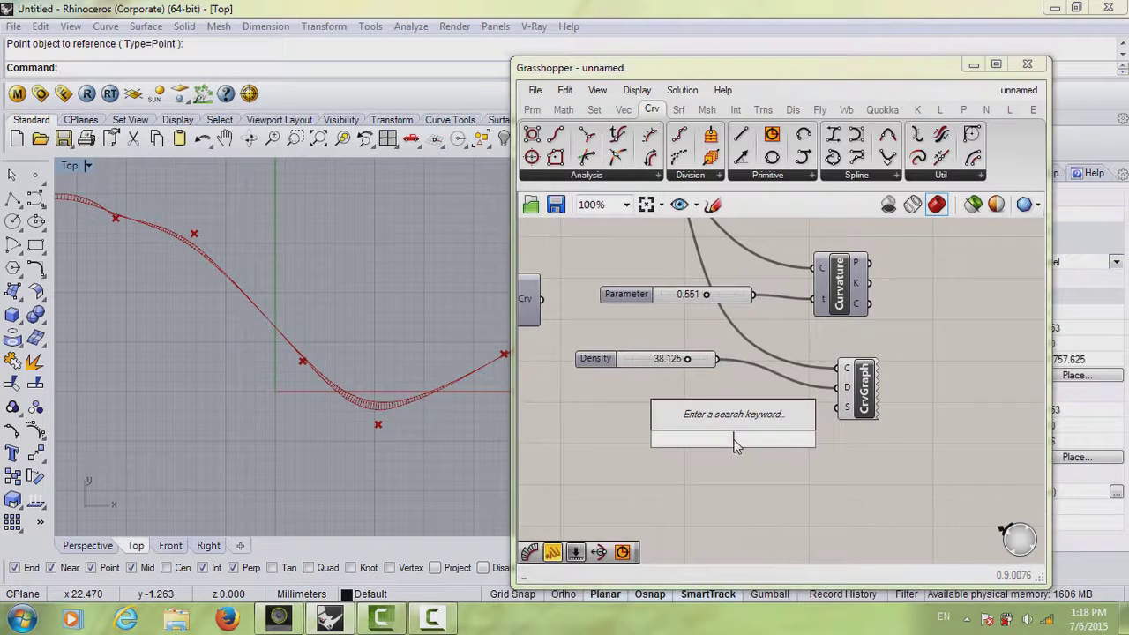
type("slider")
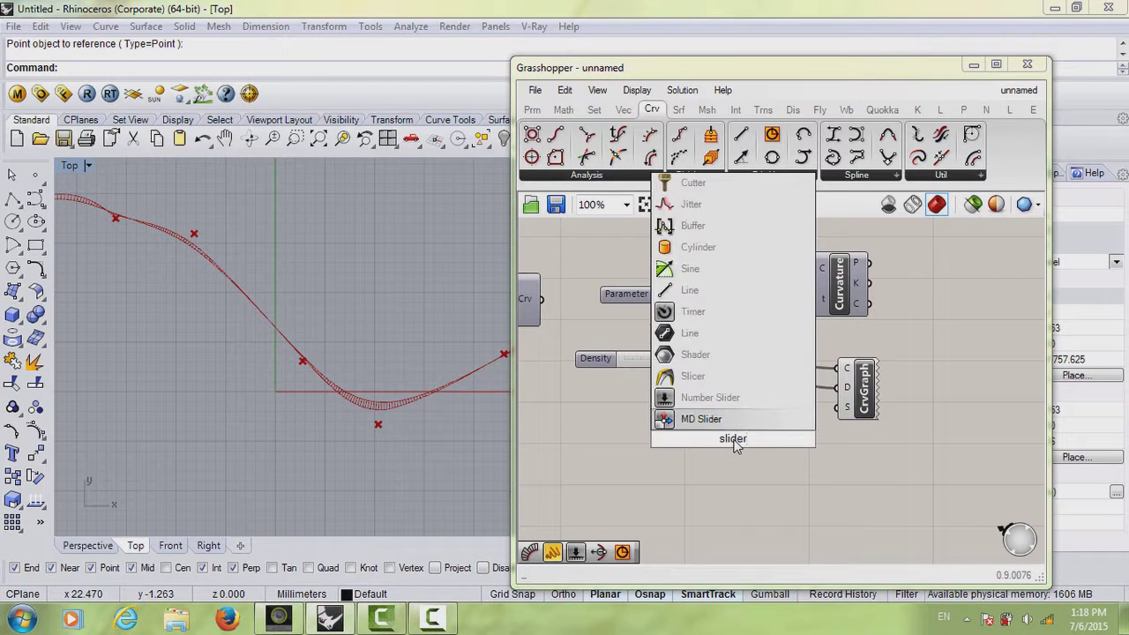
key("Escape")
Try driving Curvature Graph's scale input with a copy of the density slider set to 50.000, and delete that copy
left_click(663, 358)
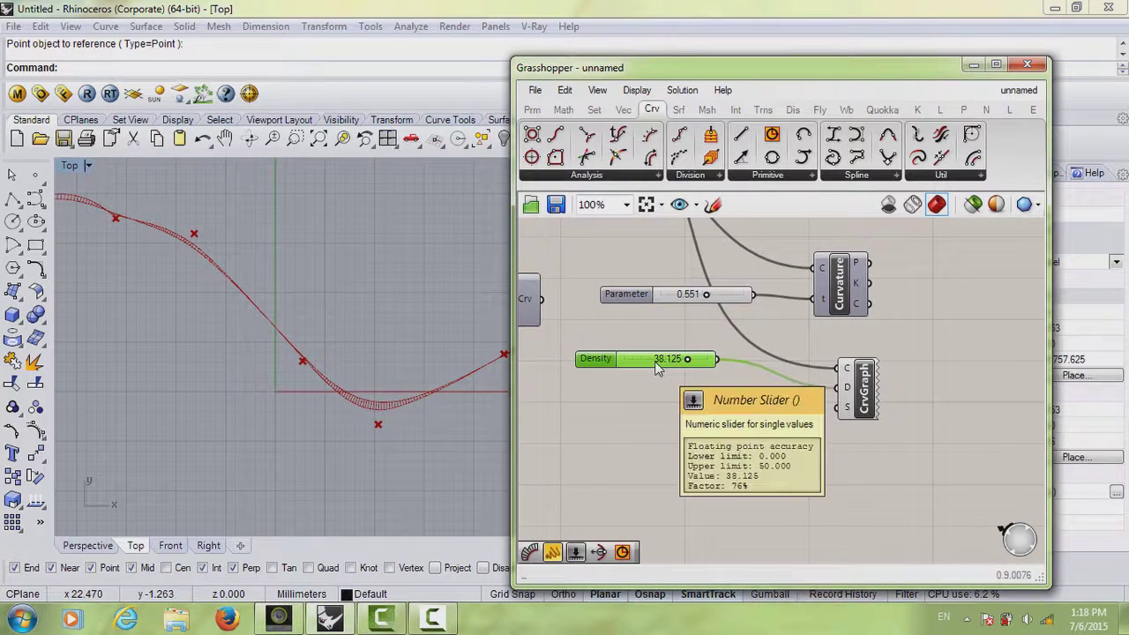
left_click_drag(706, 359, 838, 407, "alt")
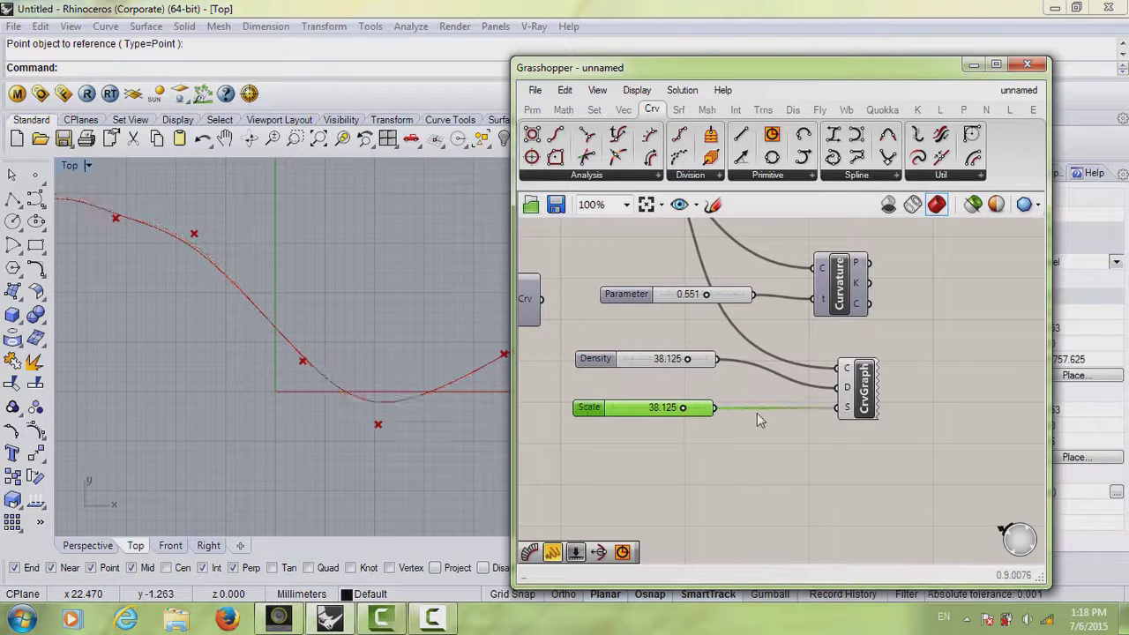
left_click_drag(706, 408, 715, 409)
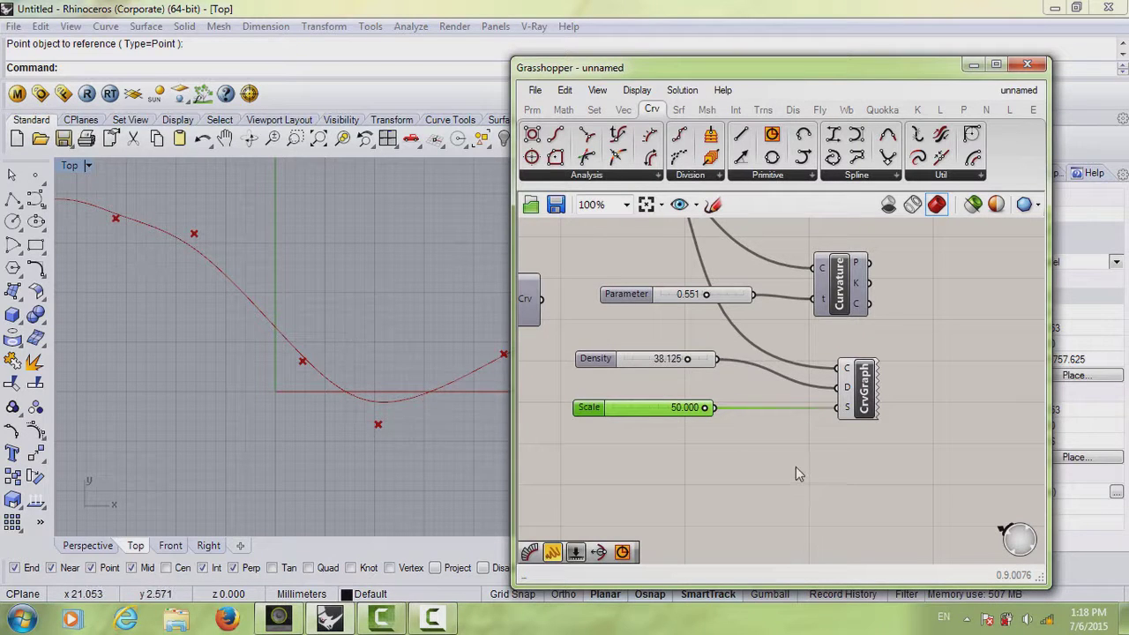
mouse_move(847, 418)
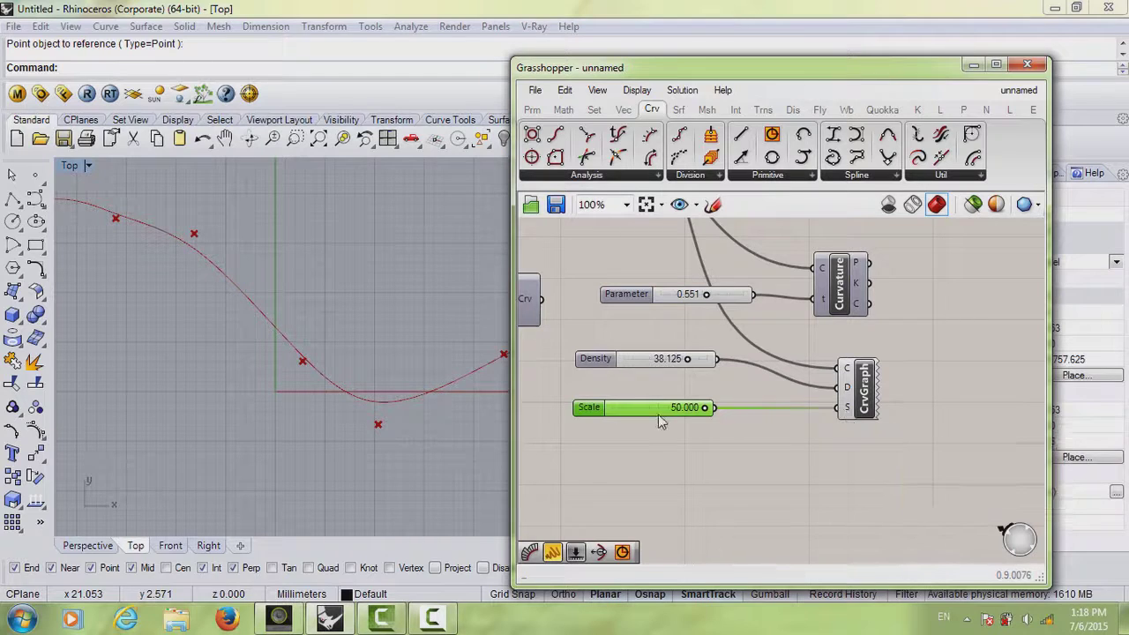
key("Delete")
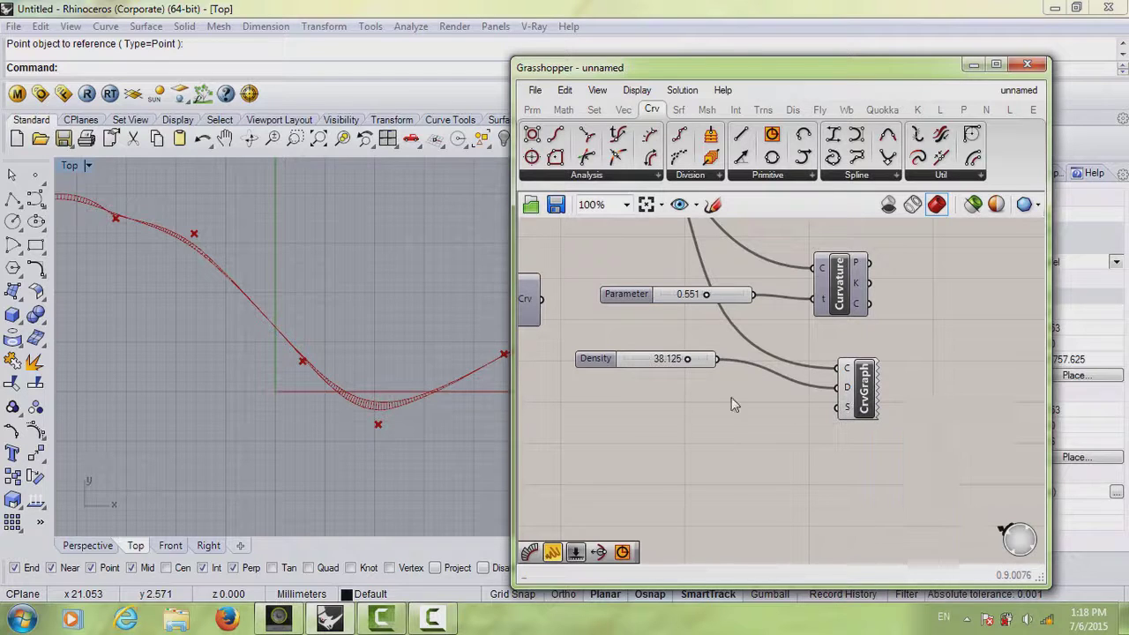
Duplicate the density slider below the original, set the copy's minimum to 105 and enter a higher maximum
left_click(663, 363)
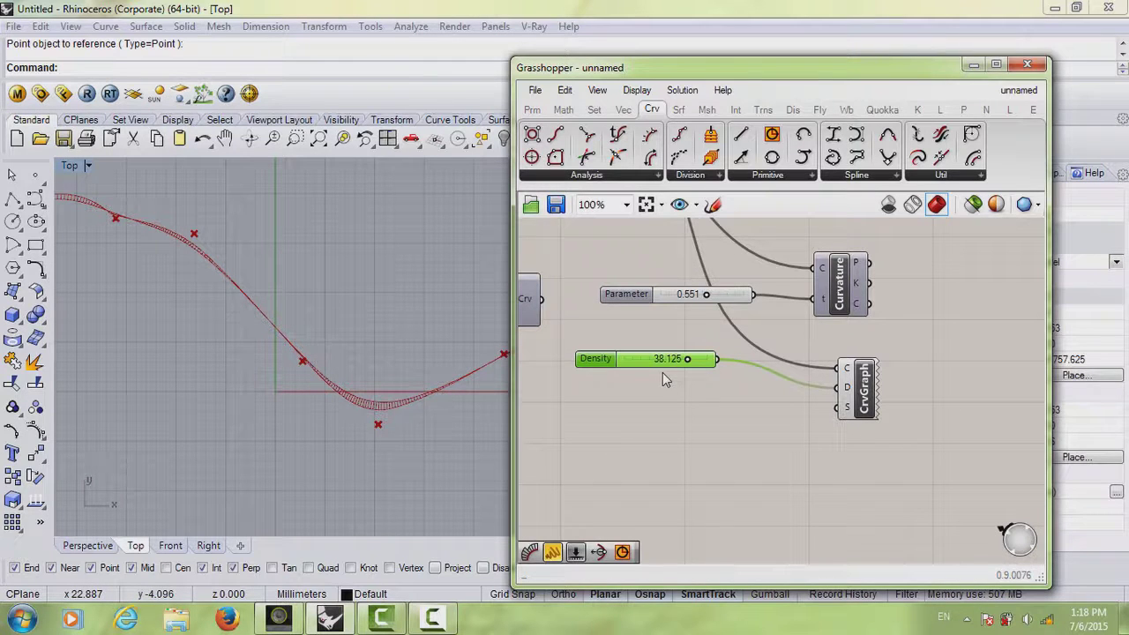
left_click_drag(662, 361, 671, 427, "alt")
right_click(670, 425)
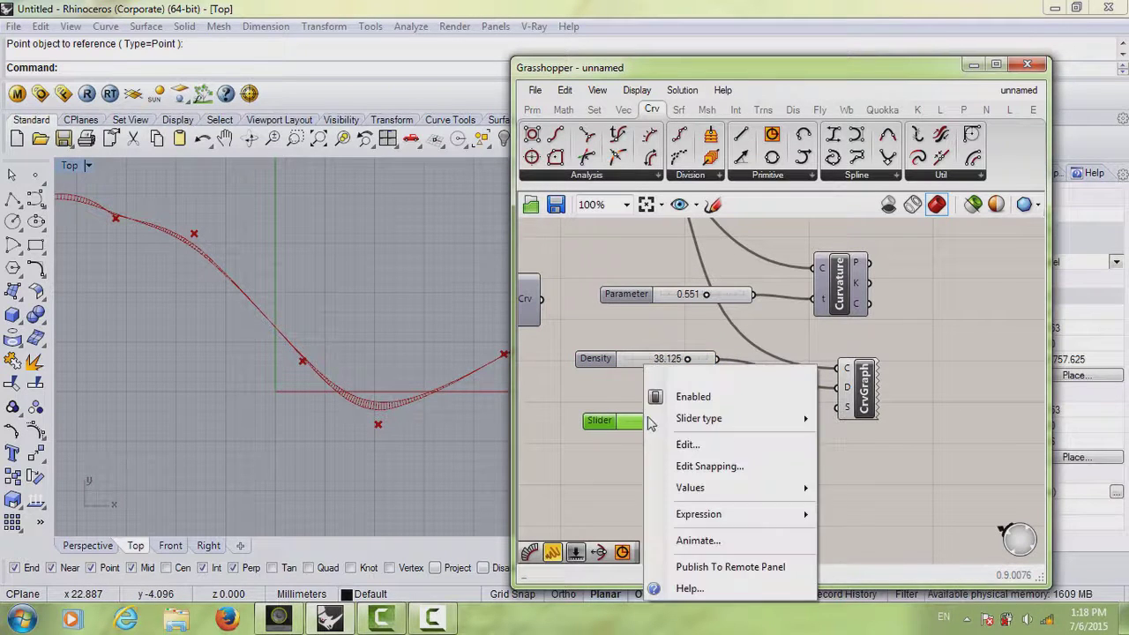
left_click(675, 441)
double_click(672, 454)
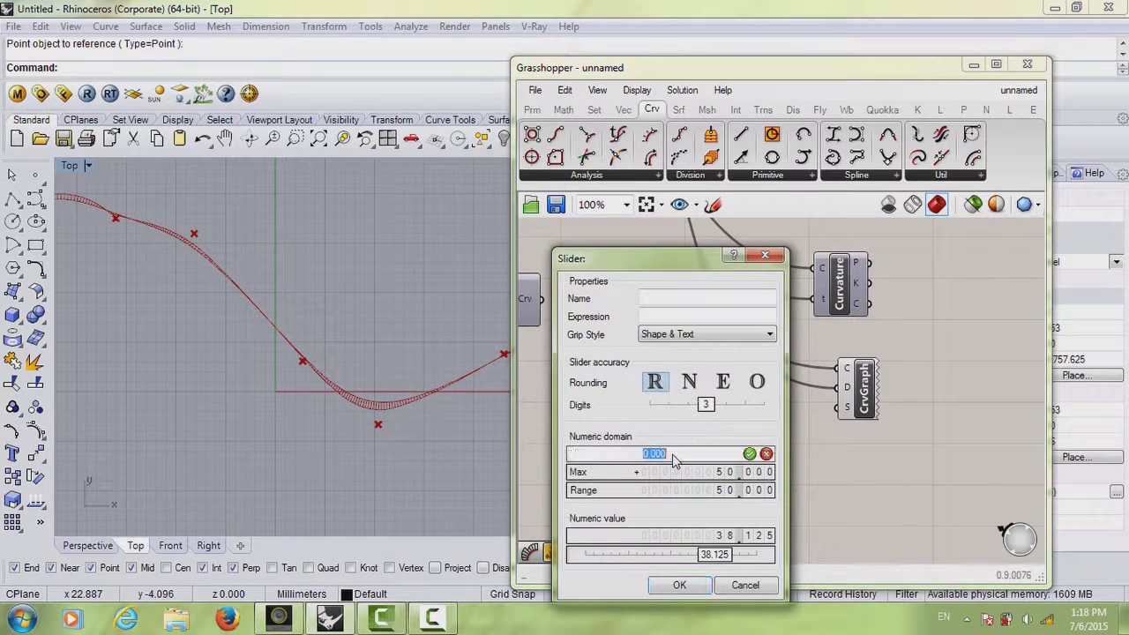
key("Return")
double_click(684, 473)
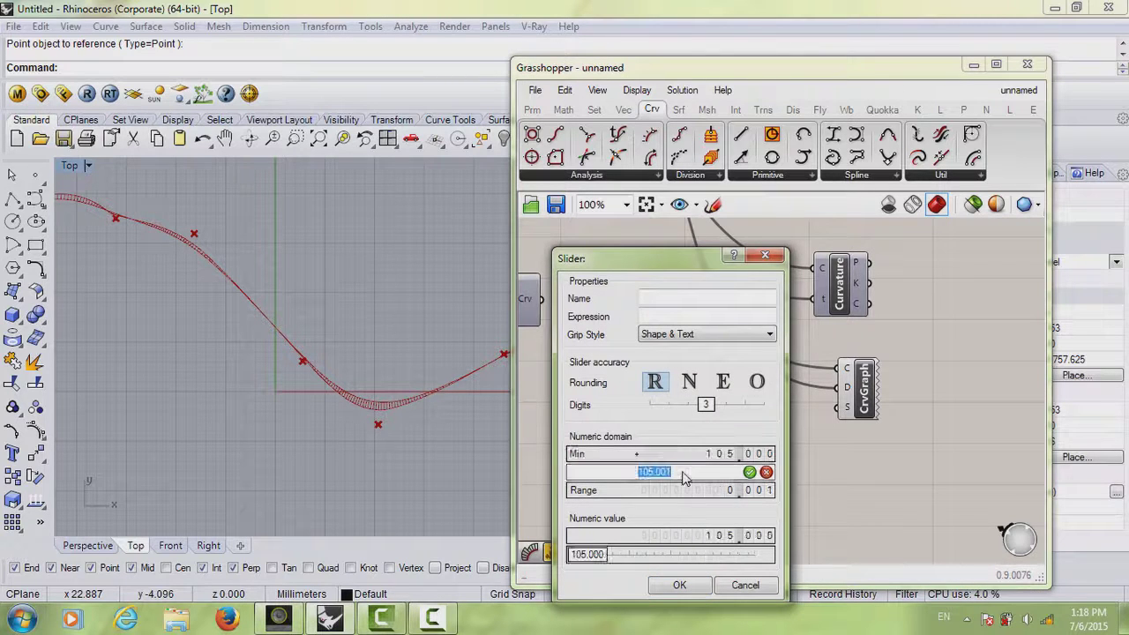
left_click(696, 586)
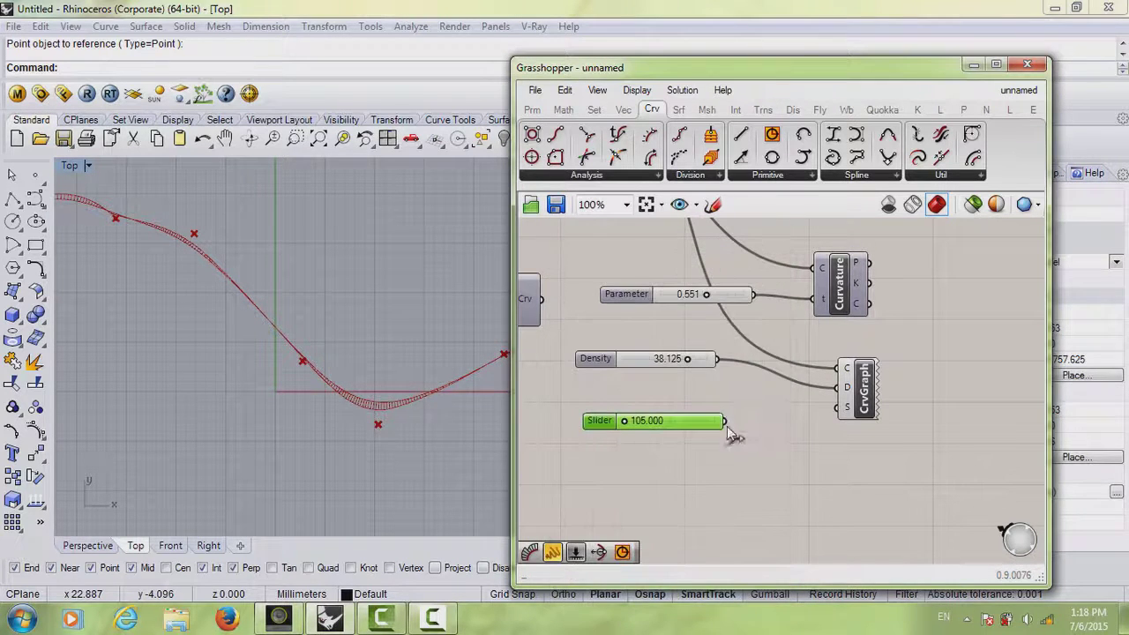
Connect the duplicated slider to Curvature Graph's scale input and set the scale to 113.559
left_click_drag(725, 421, 836, 408)
left_click(840, 451)
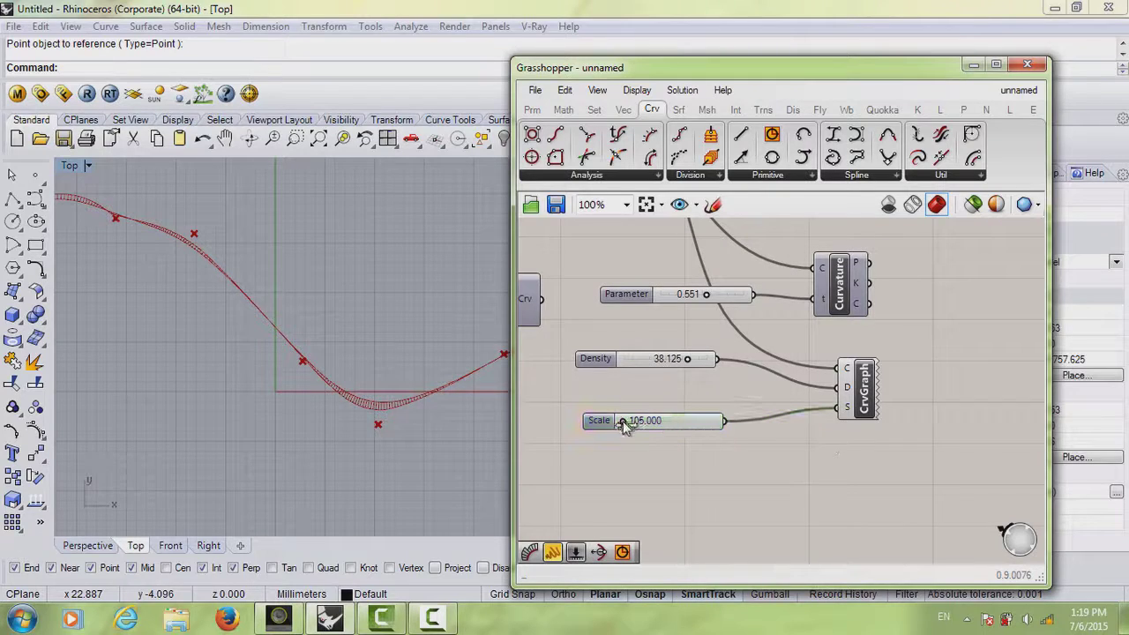
mouse_move(622, 425)
left_mouse_down()
mouse_move(644, 425)
mouse_move(631, 424)
left_mouse_up()
scroll(328, 338, "down", 5)
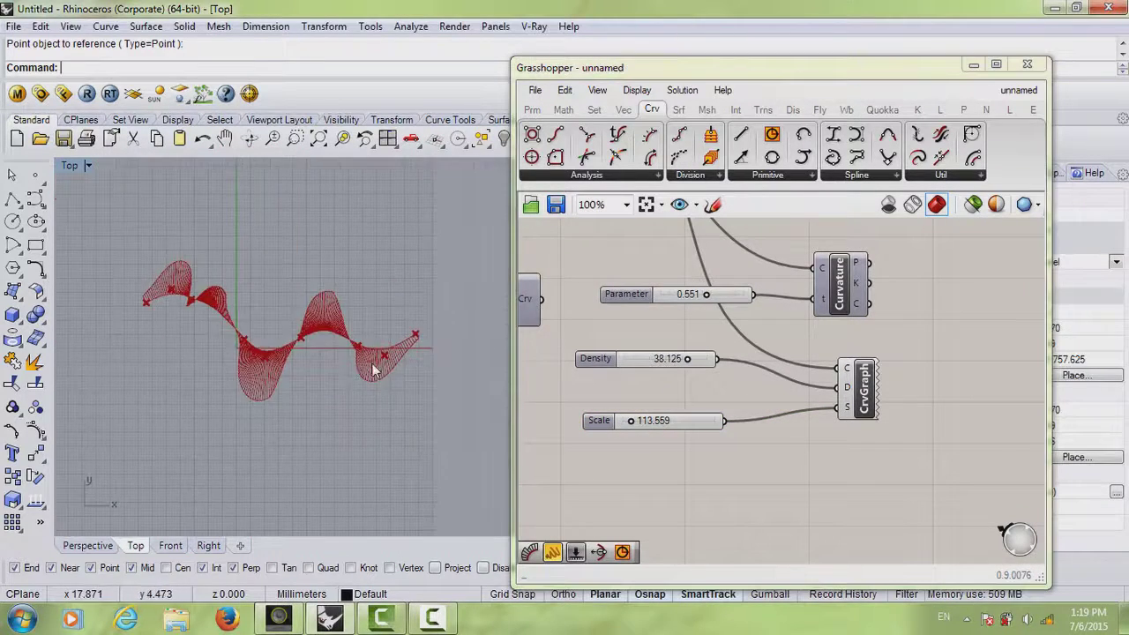
scroll(373, 369, "up", 4)
Set the Curvature Graph density to 29.625 and the scale to 114.415
mouse_move(686, 361)
left_mouse_down()
mouse_move(640, 363)
mouse_move(670, 363)
left_mouse_up()
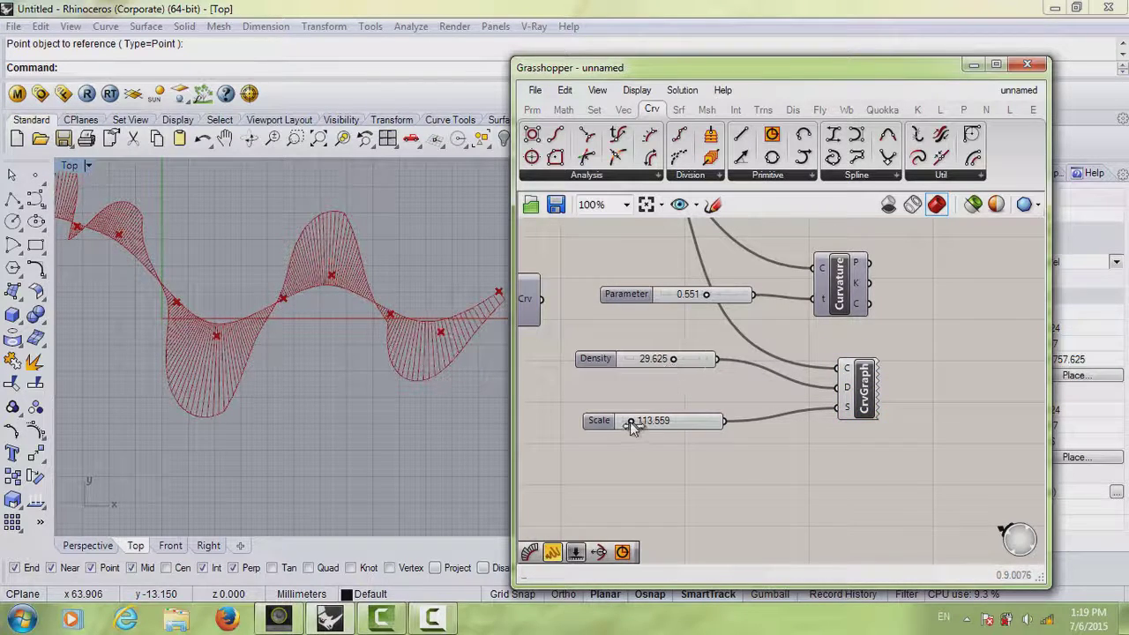
left_click_drag(629, 422, 632, 421)
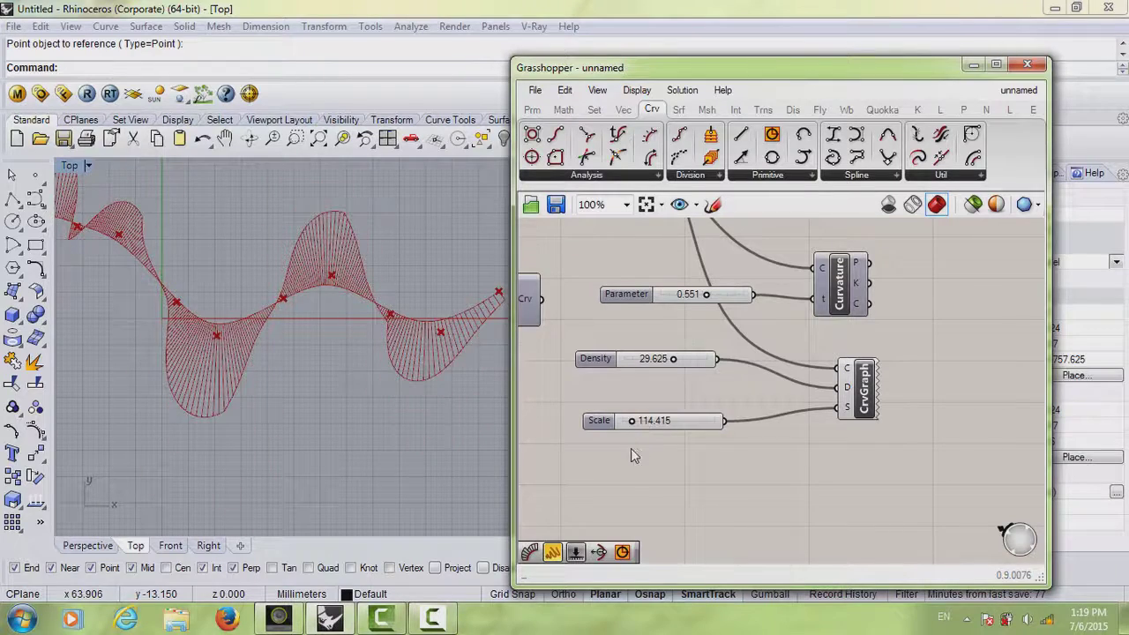
scroll(631, 456, "down", 3)
right_click_drag(346, 388, 380, 379)
Move the Curvature and Curvature Graph components farther from their sliders and line them up roughly one above the other
left_click_drag(677, 393, 716, 402)
left_click(686, 431)
left_click_drag(666, 325, 703, 324)
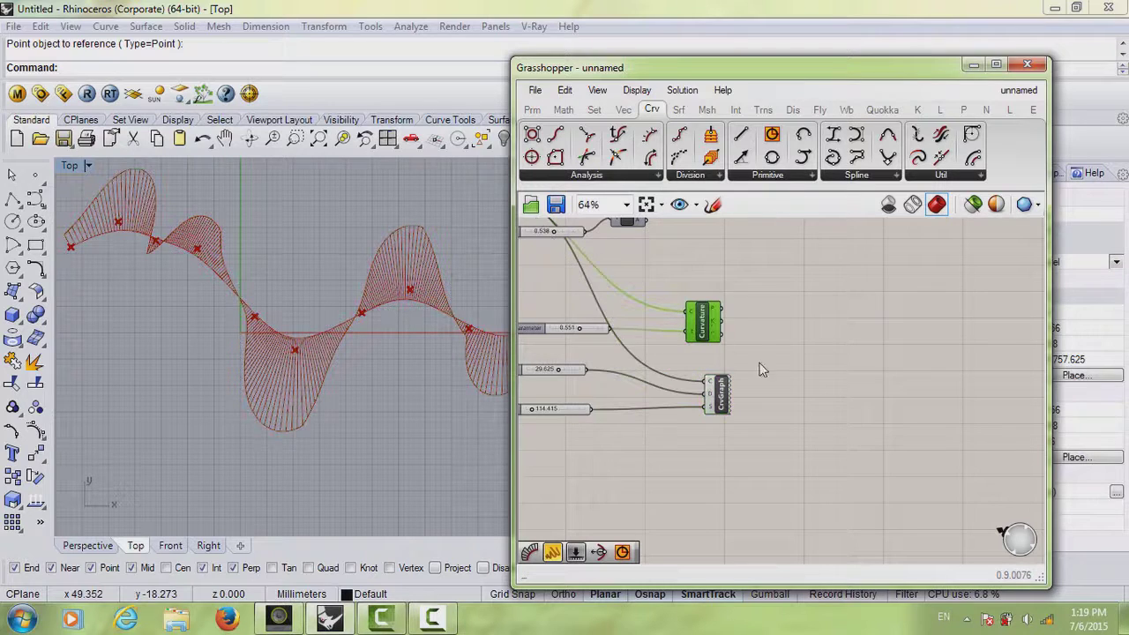
left_click(739, 377)
left_click_drag(719, 394, 707, 393)
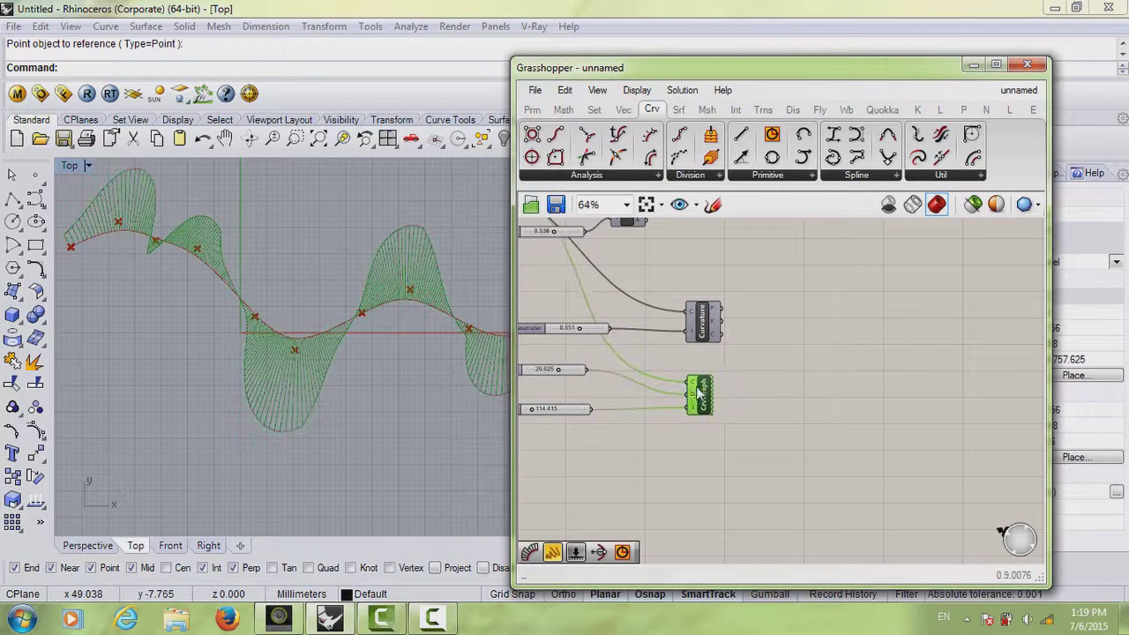
Move the Curvature Graph component a little lower and farther from its density and scale sliders, and clear the selection
right_click_drag(382, 394, 415, 382)
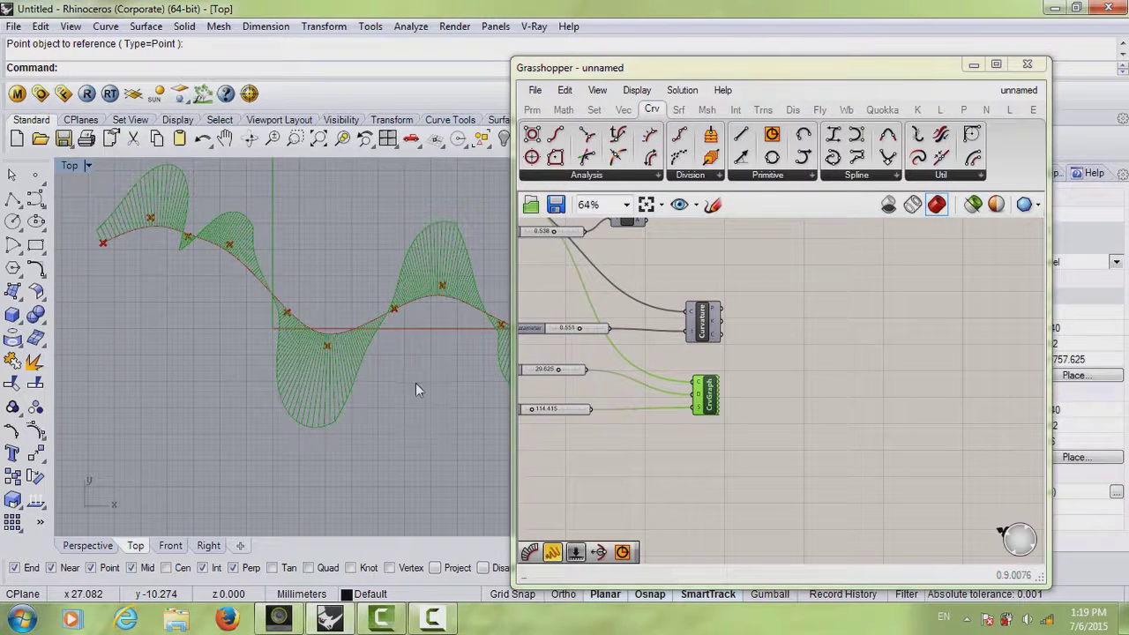
scroll(415, 382, "down", 2)
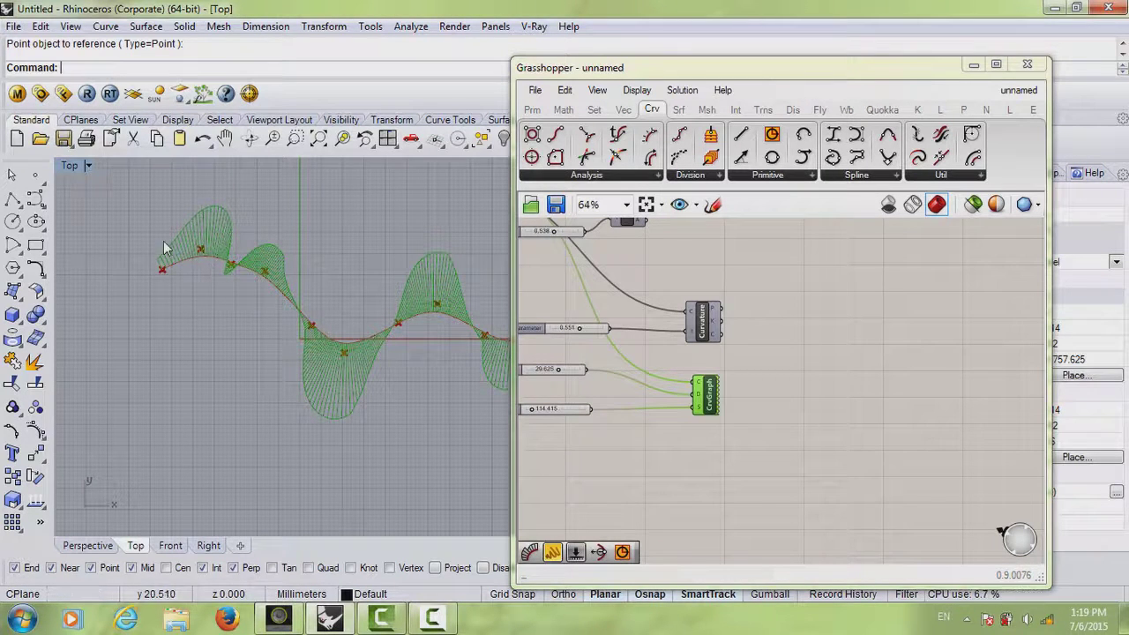
right_click_drag(378, 335, 396, 370)
left_click(708, 446)
left_click_drag(709, 394, 733, 407)
left_click(671, 441)
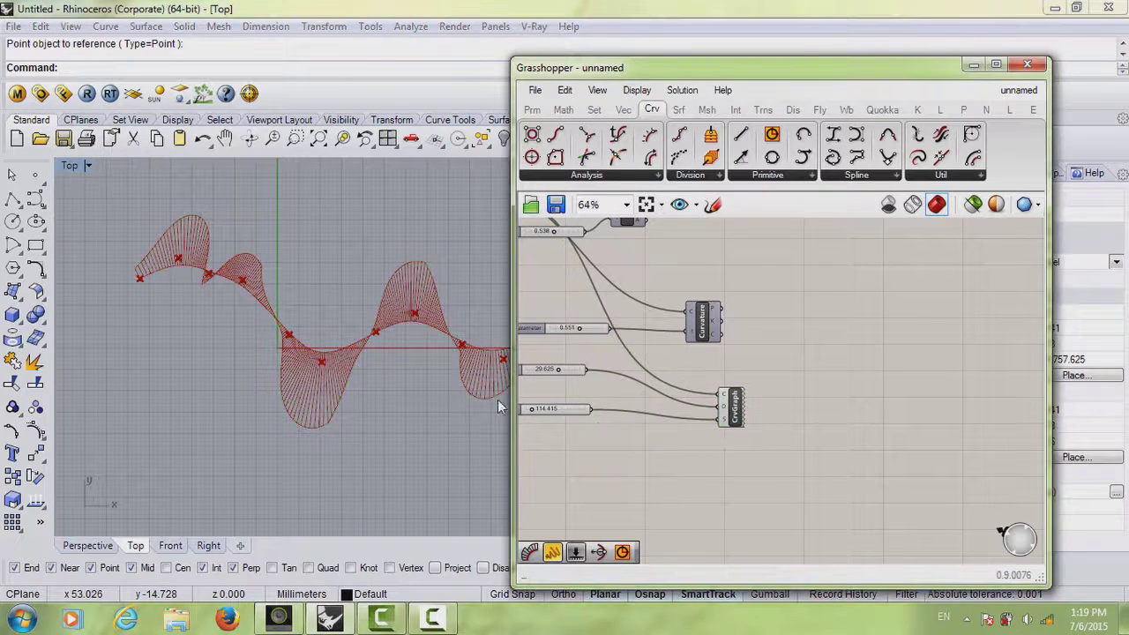
Arrange the Evaluate Curve, Curvature and Curvature Graph components in a spaced column away from their sliders
right_click_drag(324, 371, 341, 368)
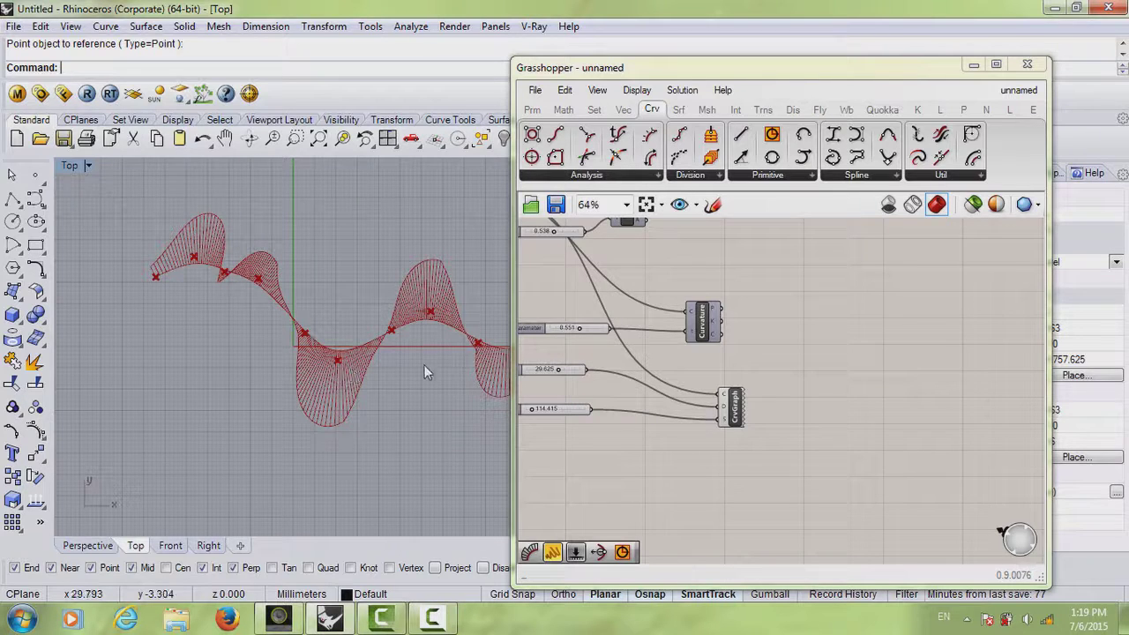
right_click_drag(424, 372, 424, 383)
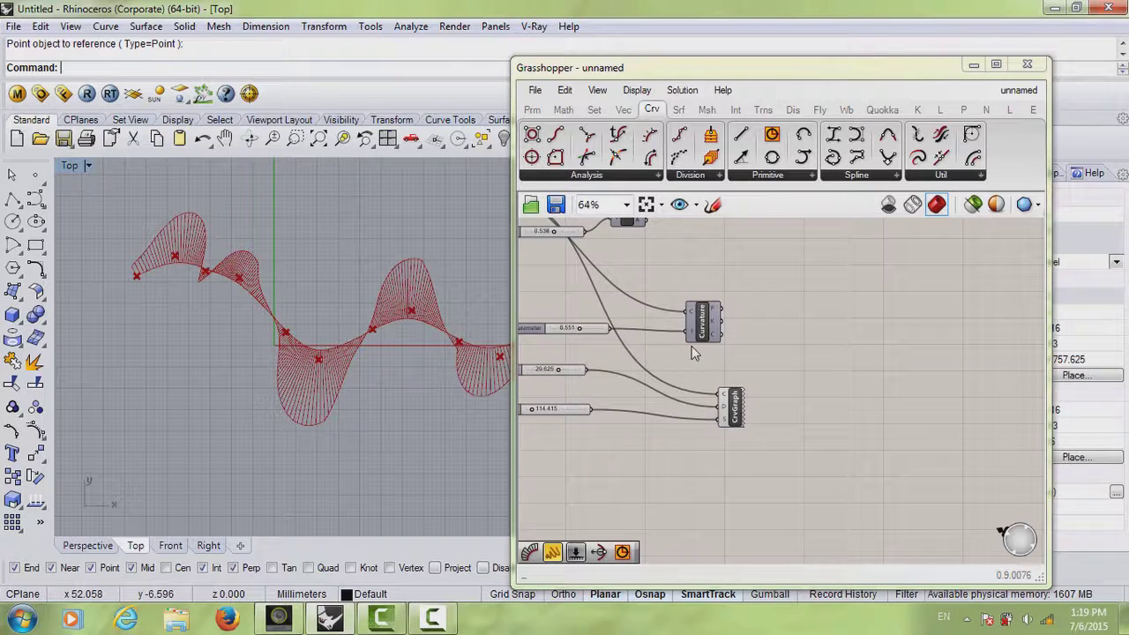
left_click_drag(703, 322, 732, 322)
left_click_drag(730, 408, 744, 407)
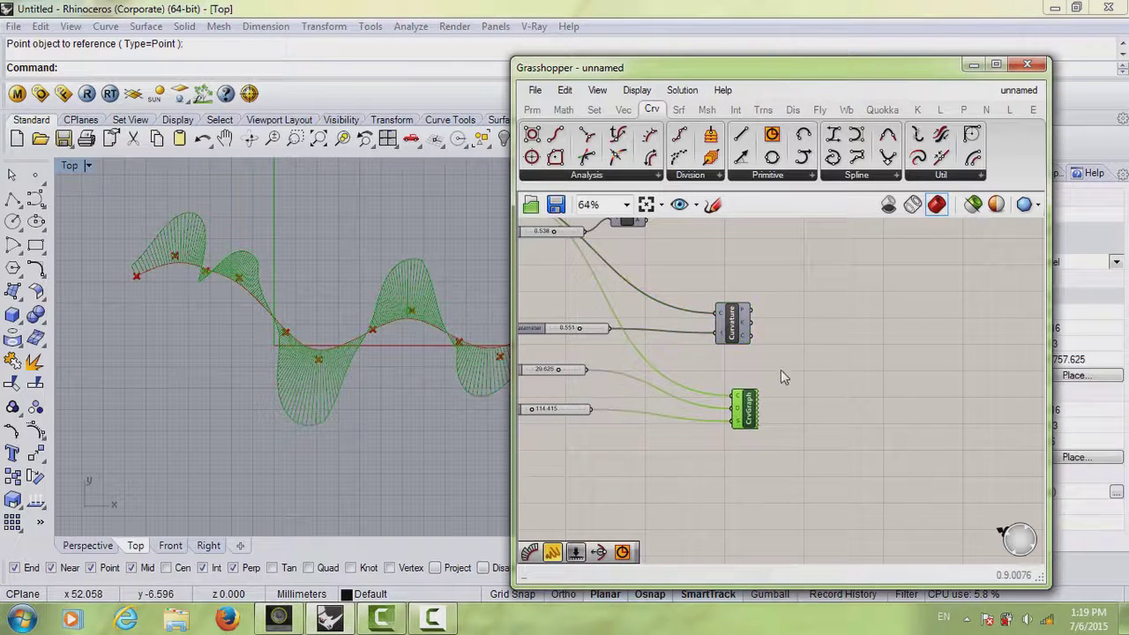
left_click(781, 370)
right_click_drag(780, 370, 763, 405)
left_click_drag(633, 257, 720, 282)
left_click(778, 304)
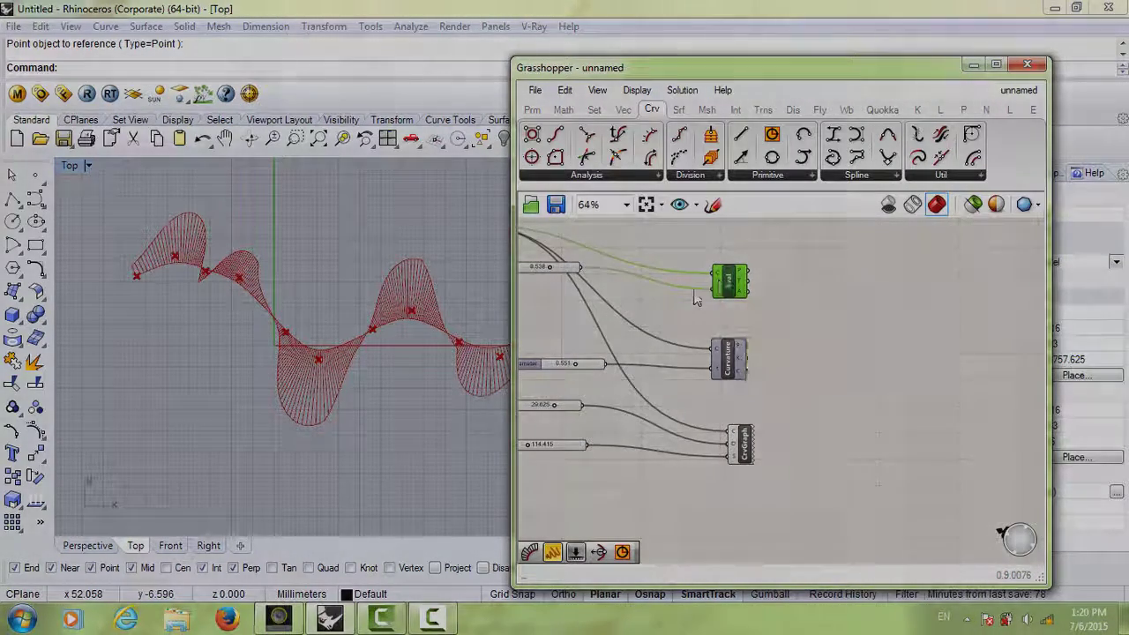
right_click_drag(696, 298, 787, 286)
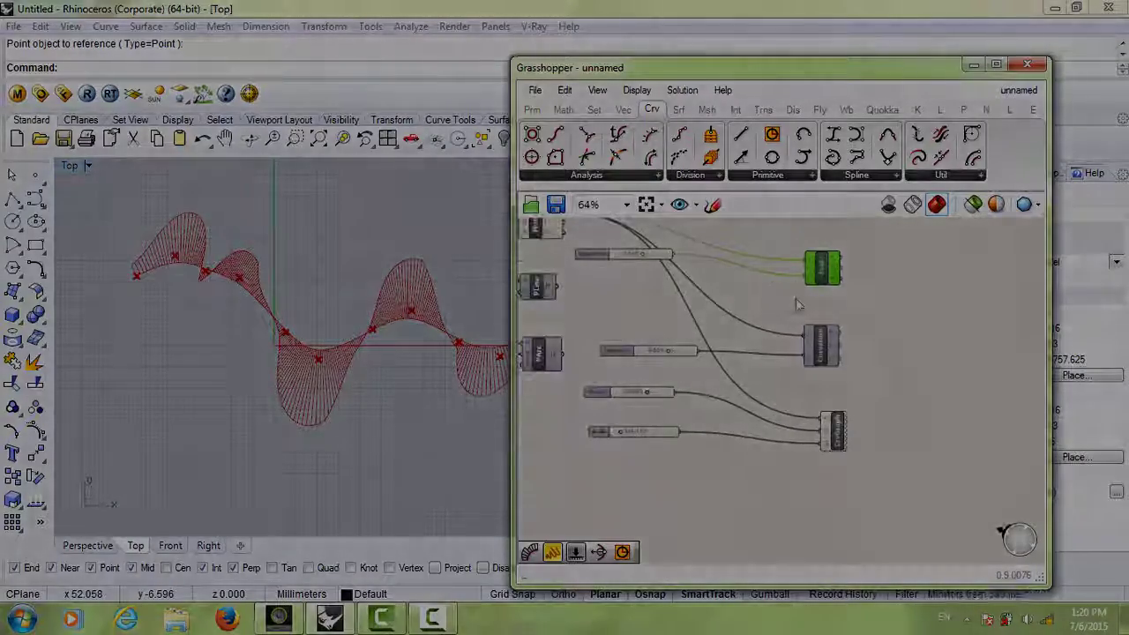
right_click_drag(810, 283, 834, 277)
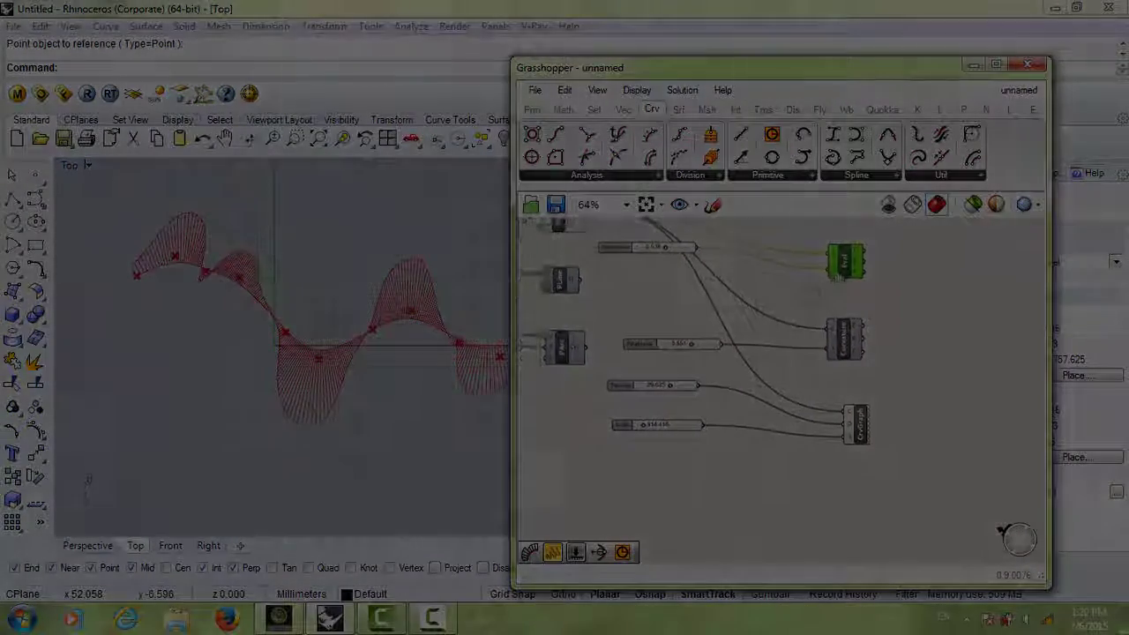